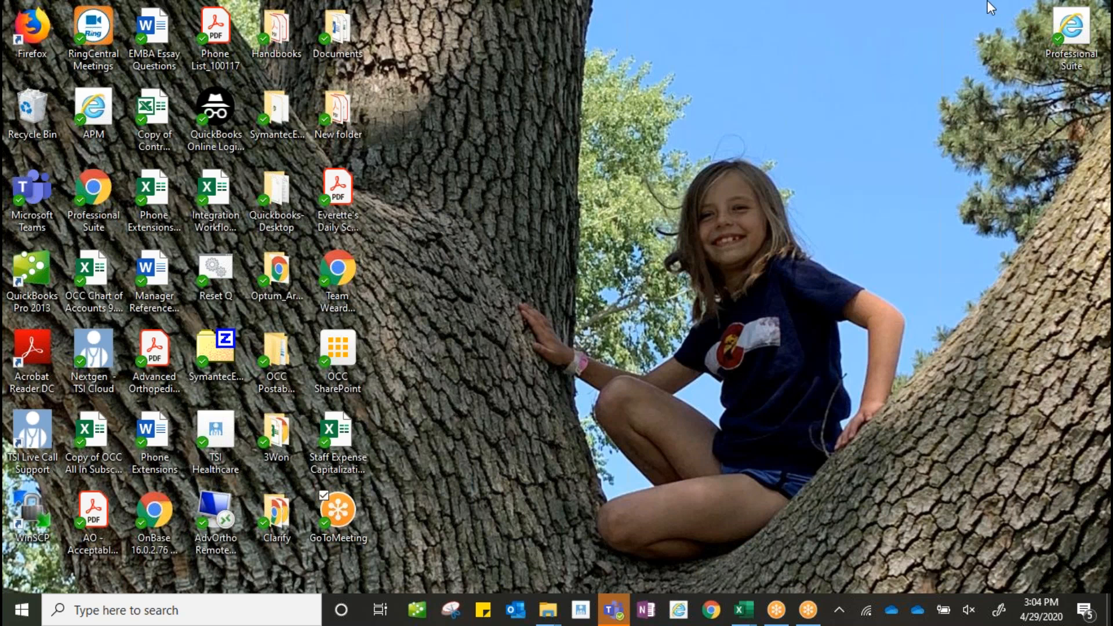
# - Launch Professional Suite, sign in to the hosting dashboard, and start the Clinical Module from the Mountain folder
pyautogui.click(1072, 25)
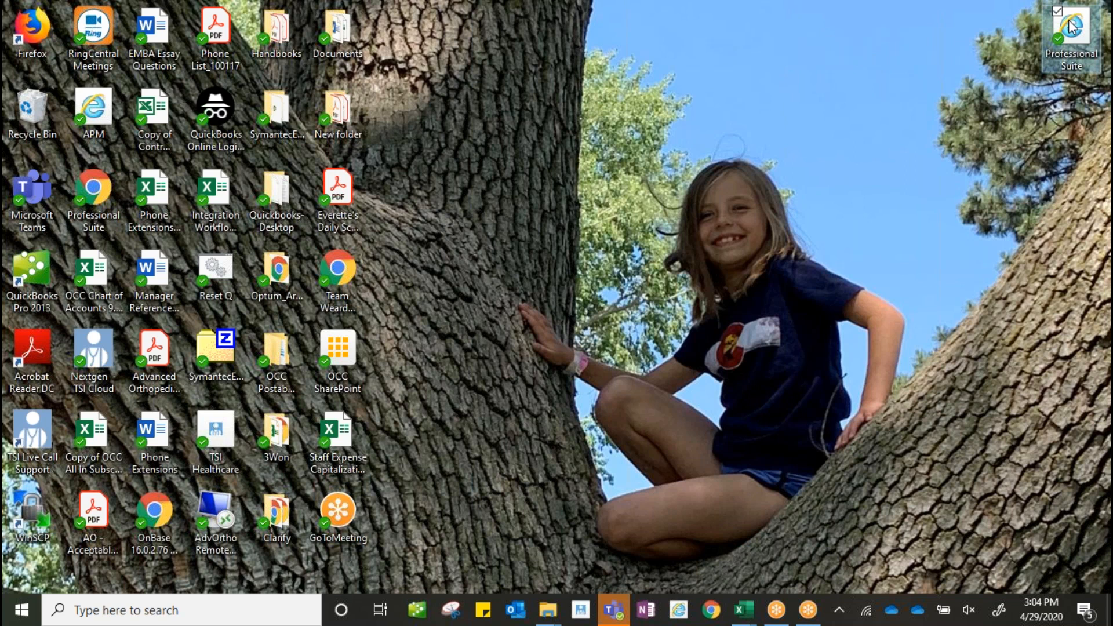
pyautogui.doubleClick(1071, 26)
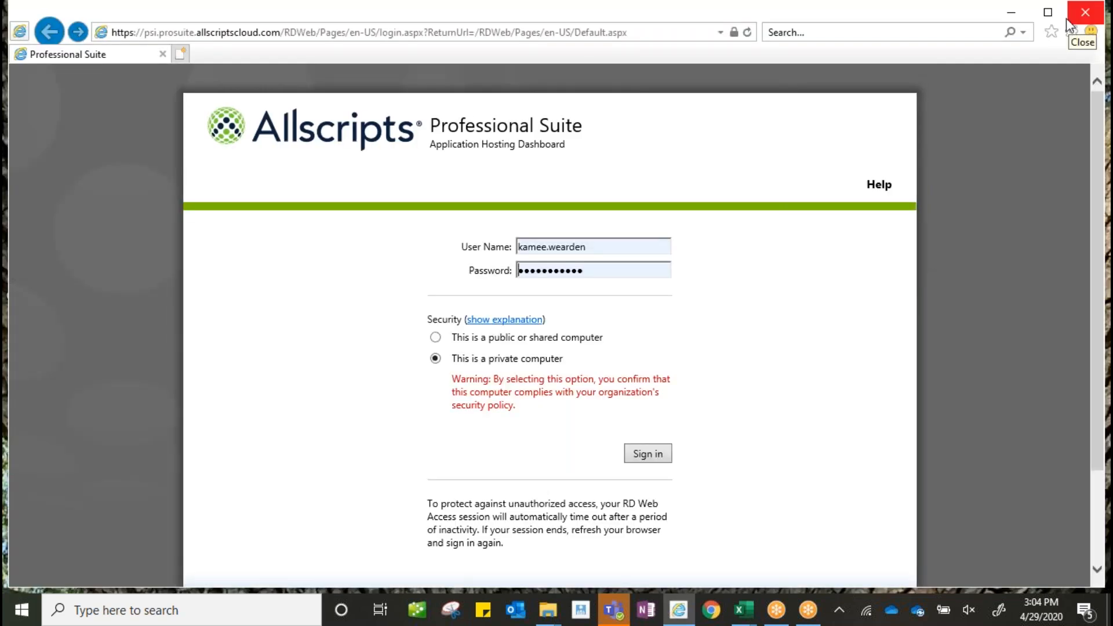
pyautogui.click(644, 455)
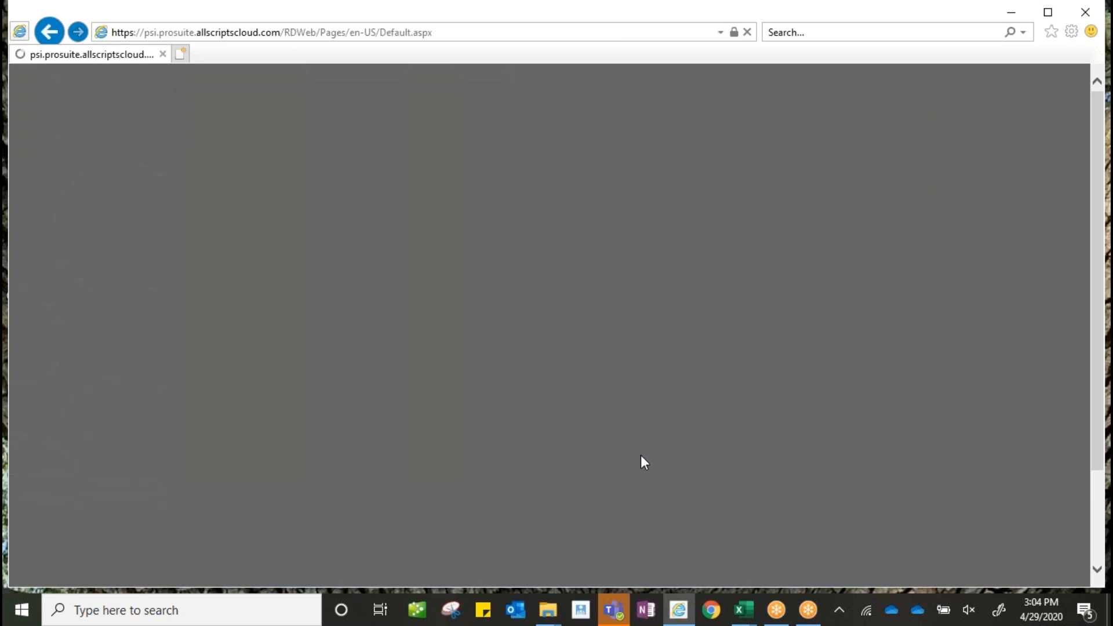
pyautogui.click(232, 262)
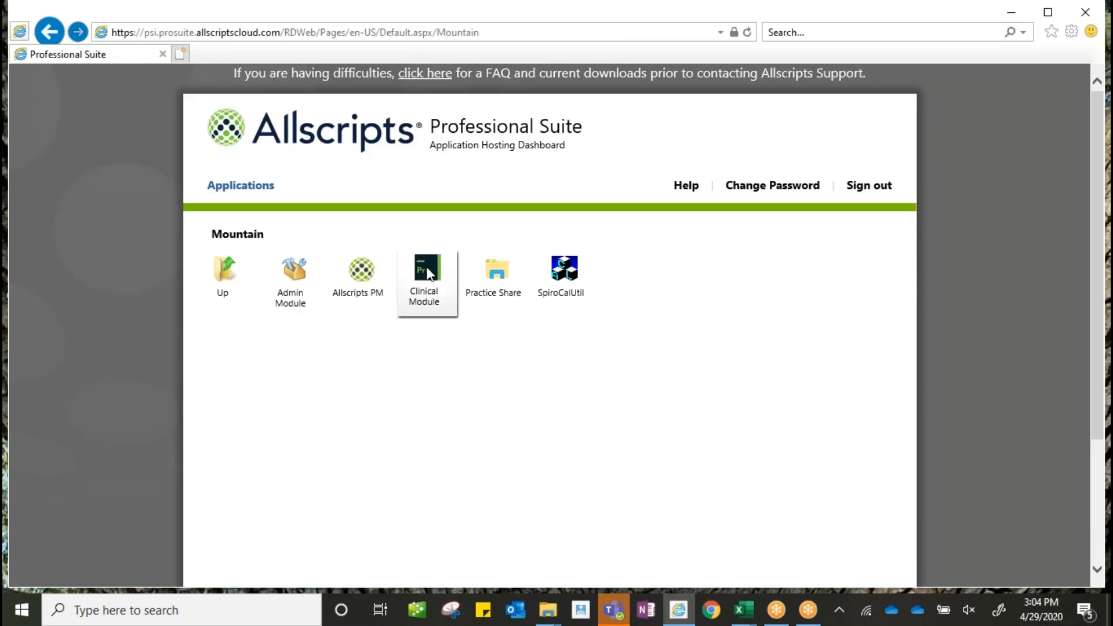
pyautogui.click(427, 272)
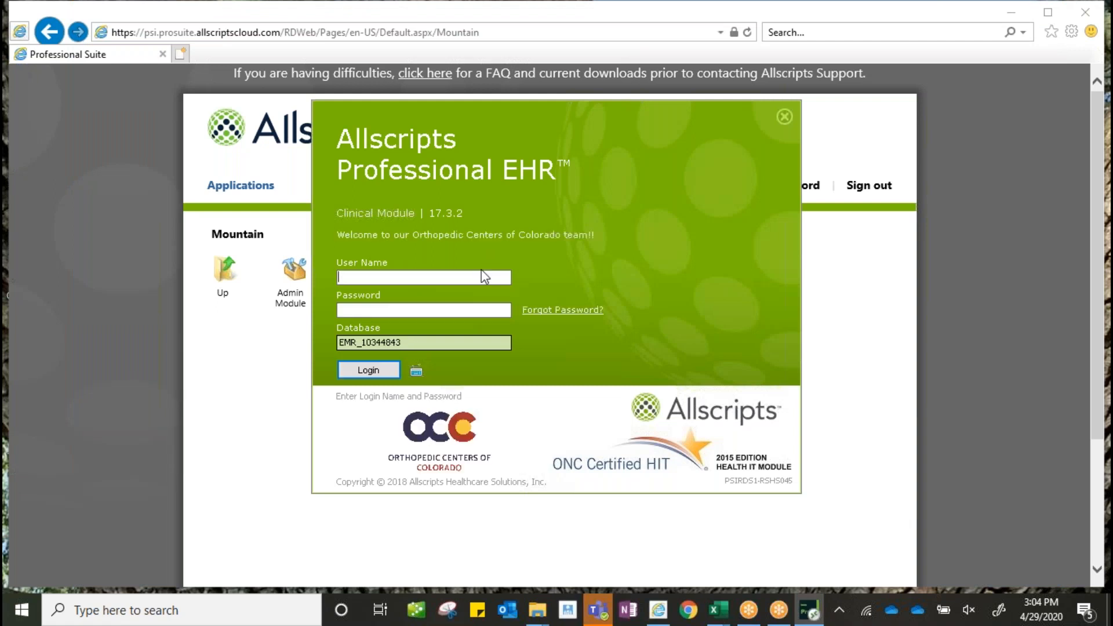
# - Log in to Professional EHR with the user name and password, dismissing the configuration warning
pyautogui.press('Tab')
pyautogui.write('*************')
pyautogui.press('Return')
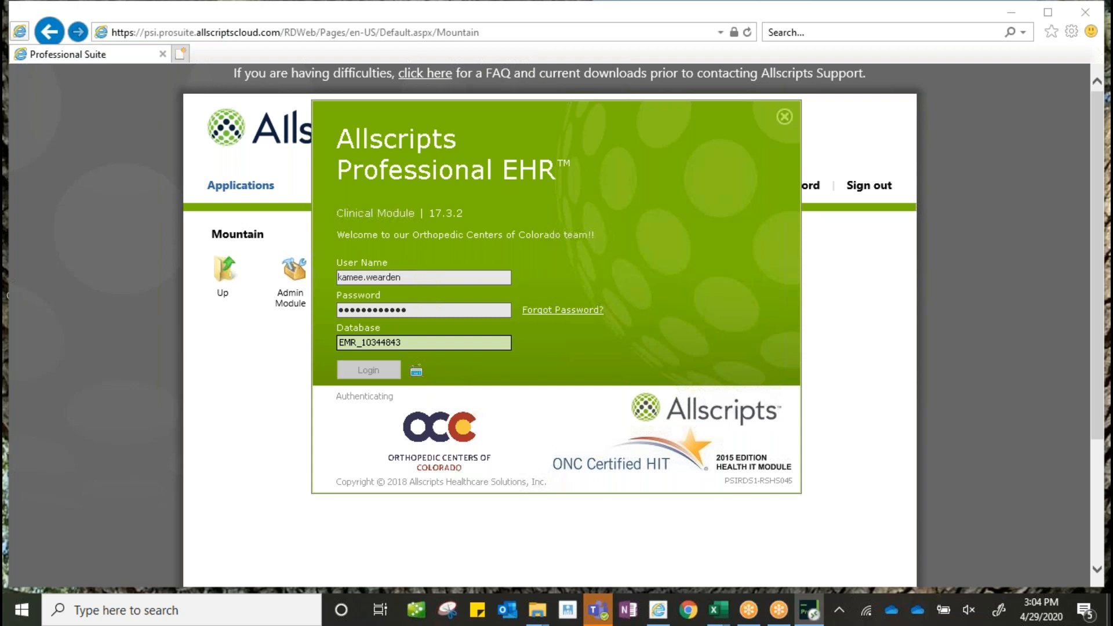
pyautogui.press('Return')
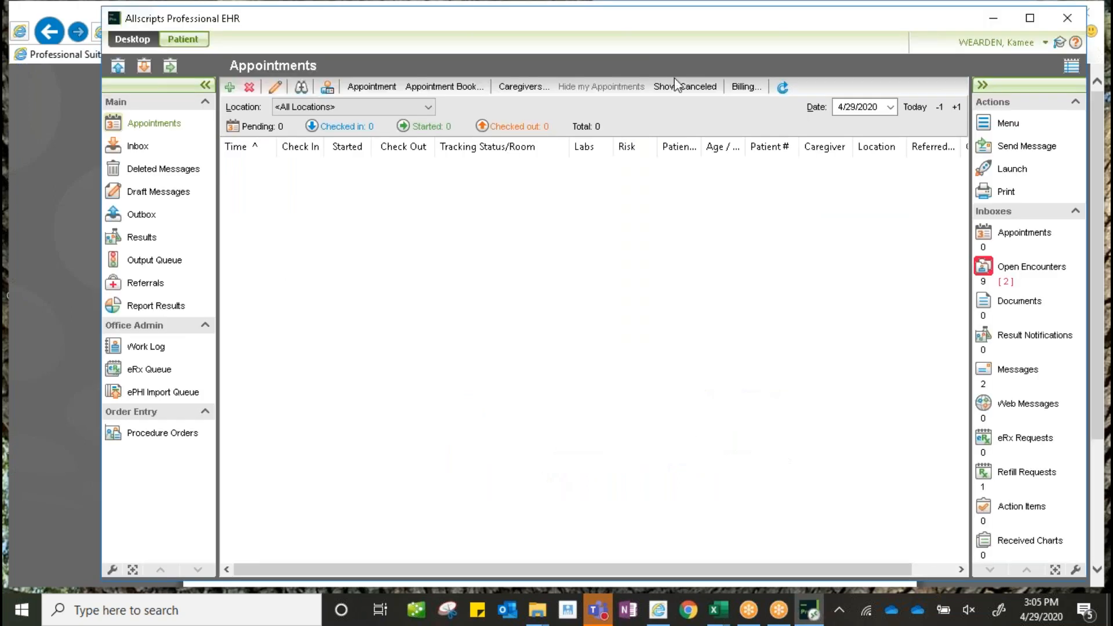
# - Maximize the EHR window and bring up the Print options list
pyautogui.click(1030, 19)
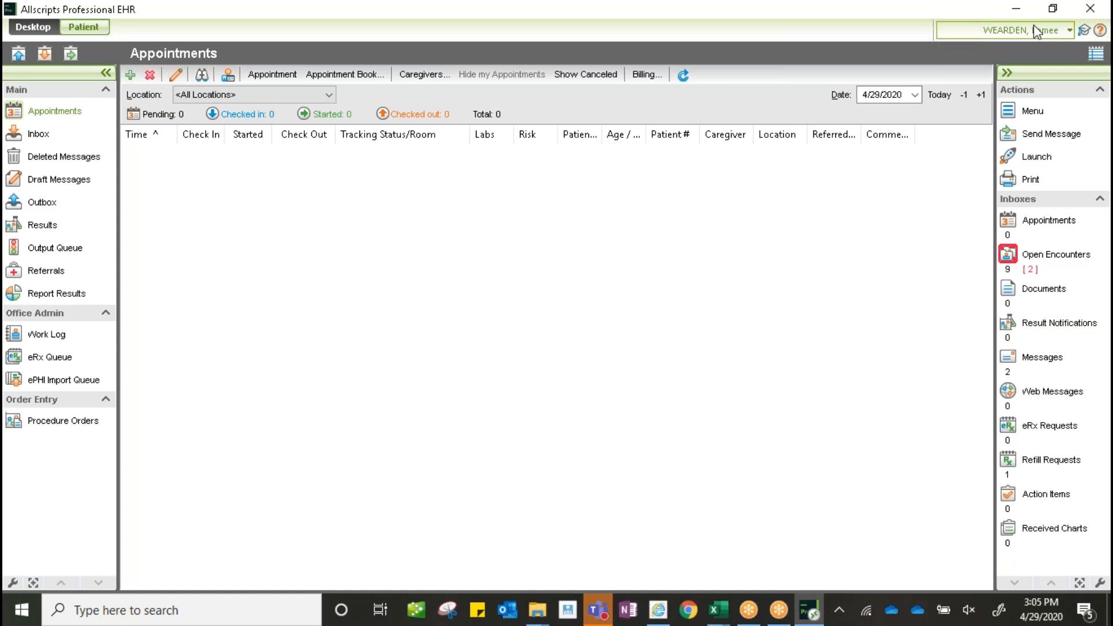
pyautogui.click(1032, 181)
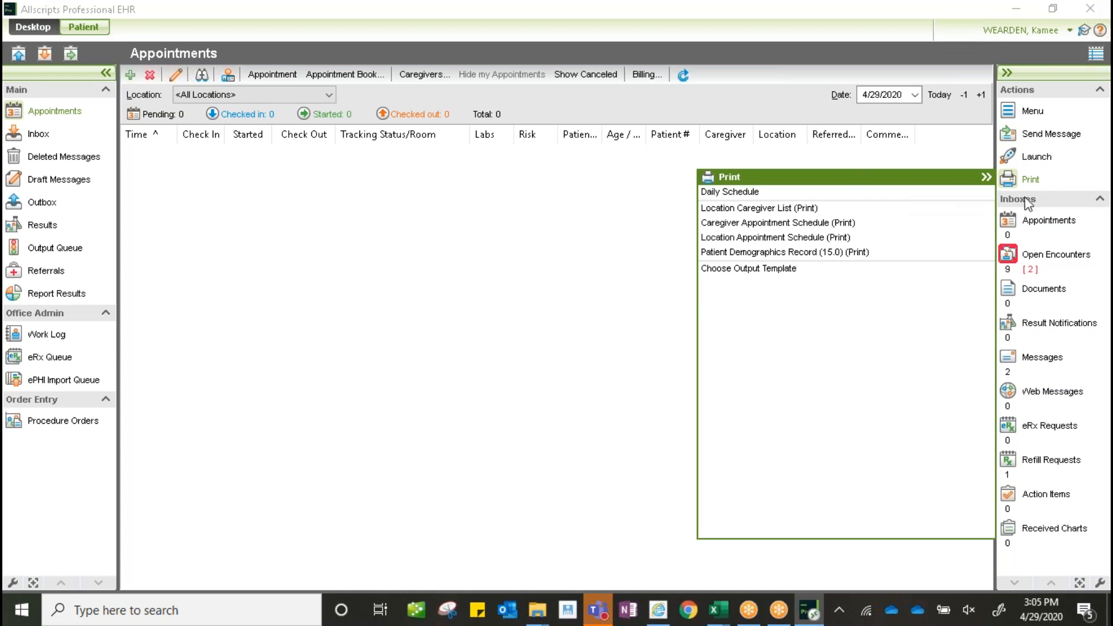
# - Search for the patient by last and first name with training patients included
pyautogui.click(81, 27)
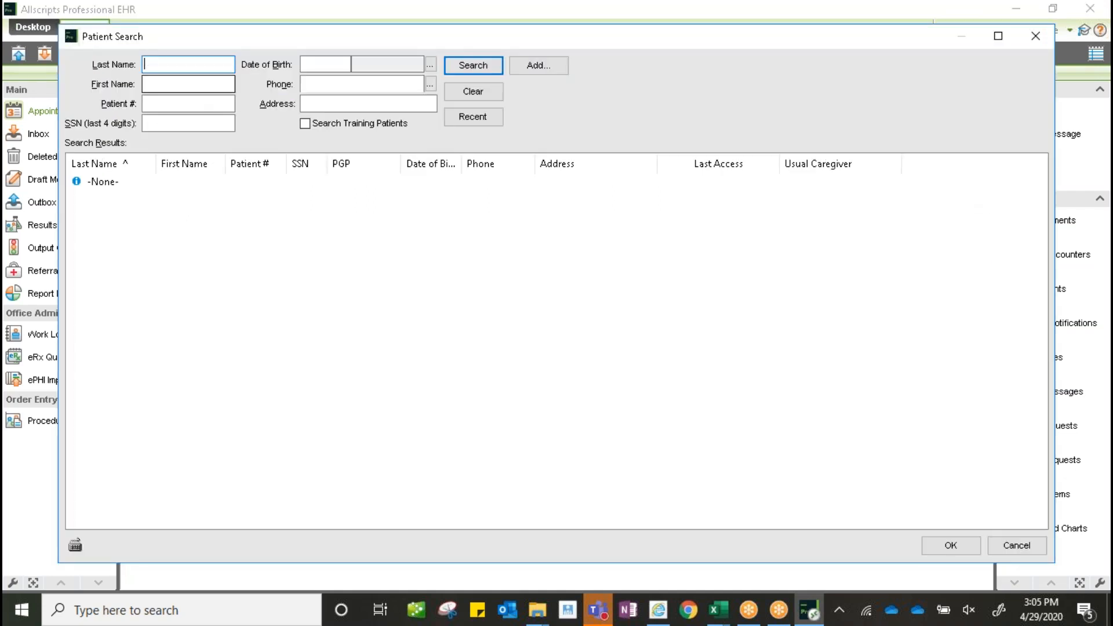
pyautogui.write('testweard')
pyautogui.press('Tab')
pyautogui.write('kamee')
pyautogui.click(305, 123)
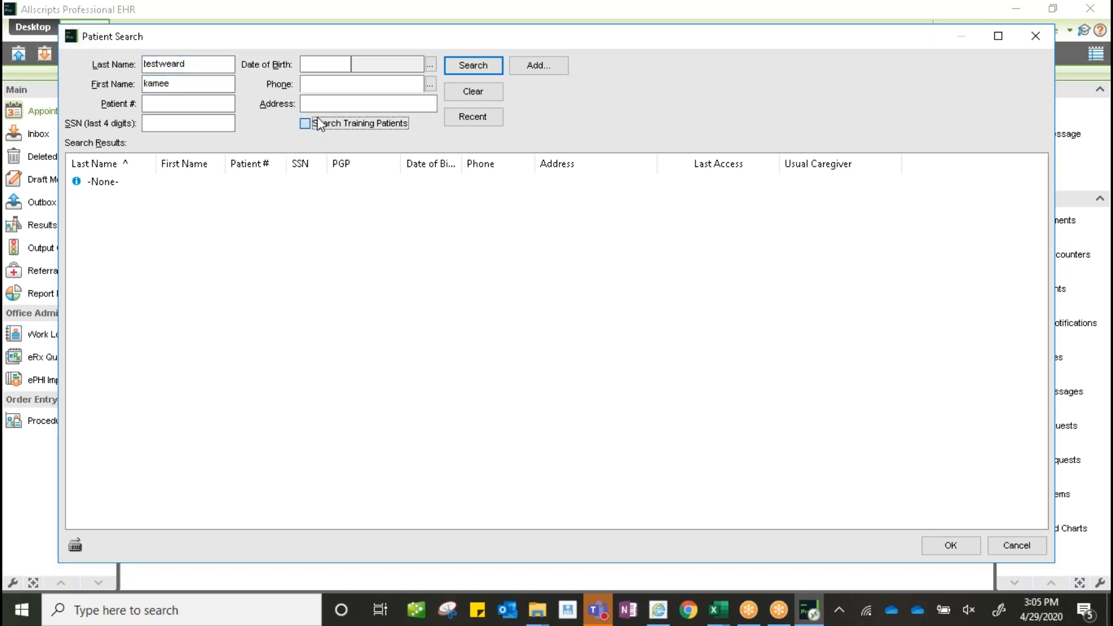
pyautogui.click(483, 71)
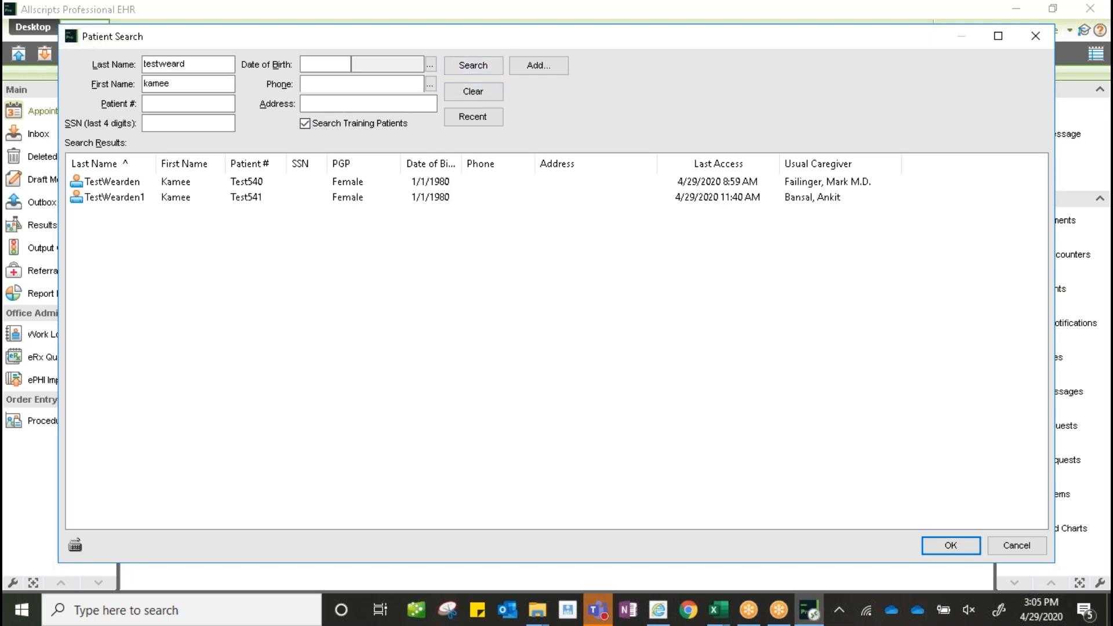
# - Open the first match's chart on the 4/28/2020 3:10 PM encounter and close Reminders
pyautogui.click(114, 185)
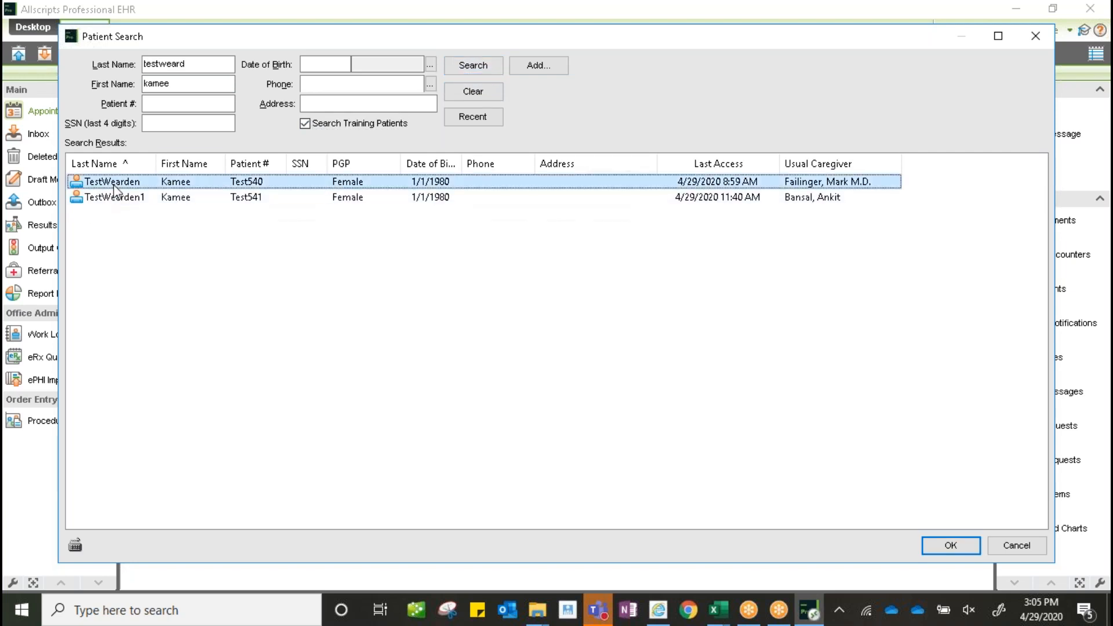
pyautogui.doubleClick(115, 188)
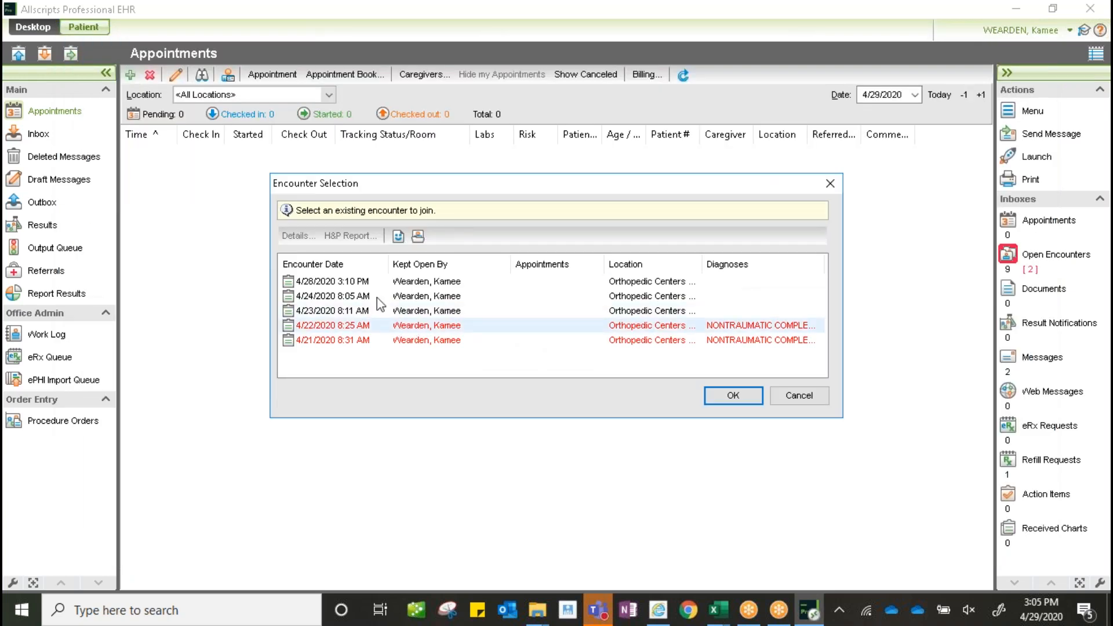
pyautogui.click(426, 282)
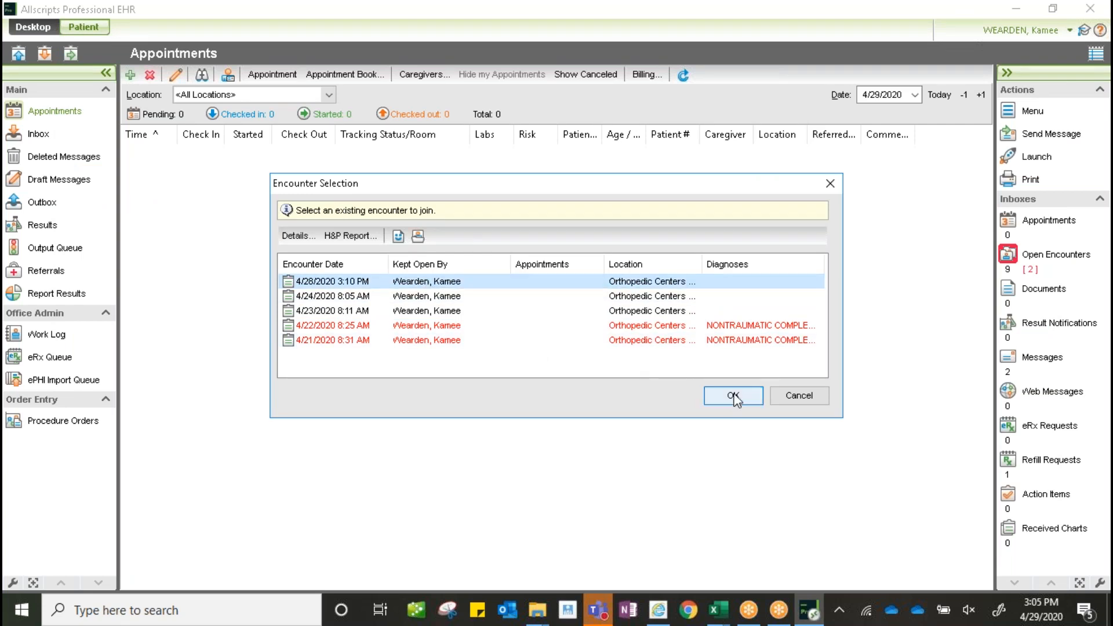
pyautogui.click(733, 395)
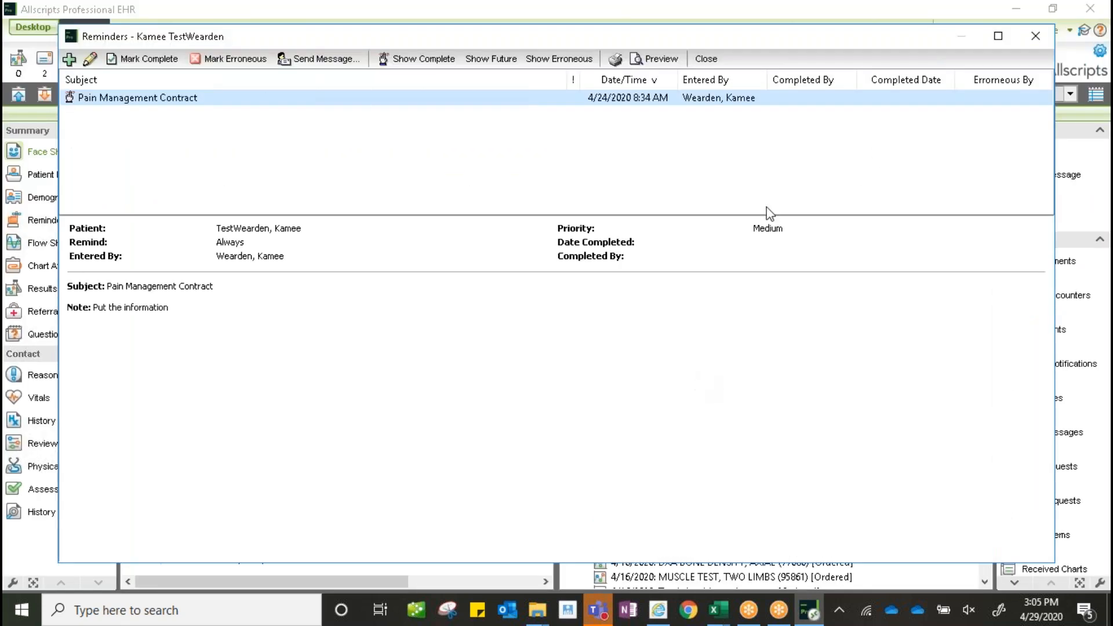
pyautogui.click(1035, 35)
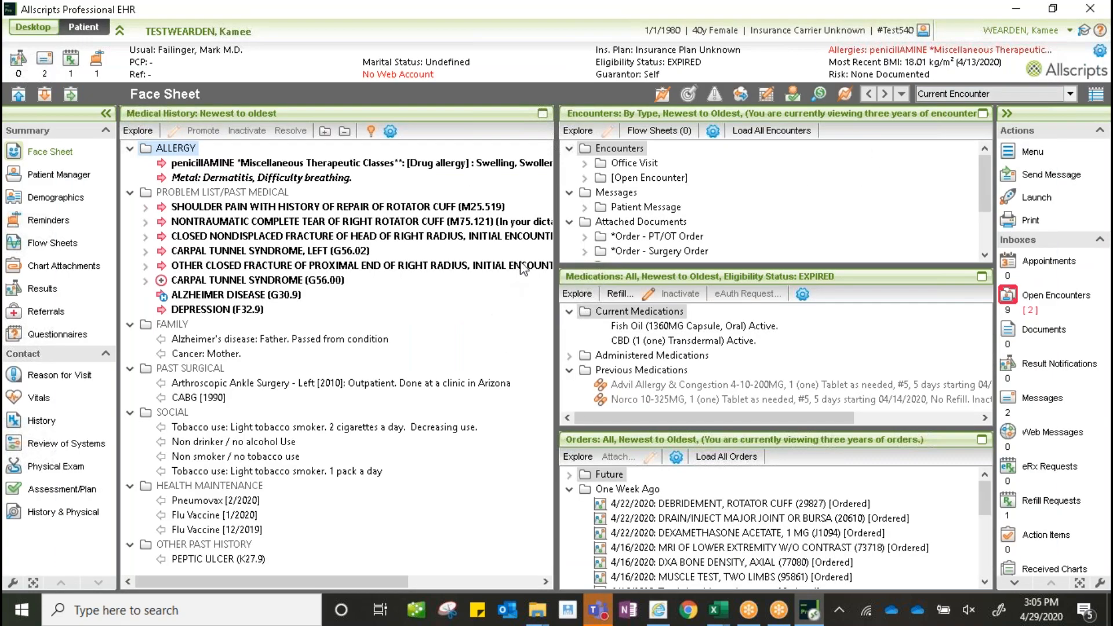
# - Check the Desktop print options, then return to the chart's print output templates
pyautogui.click(24, 28)
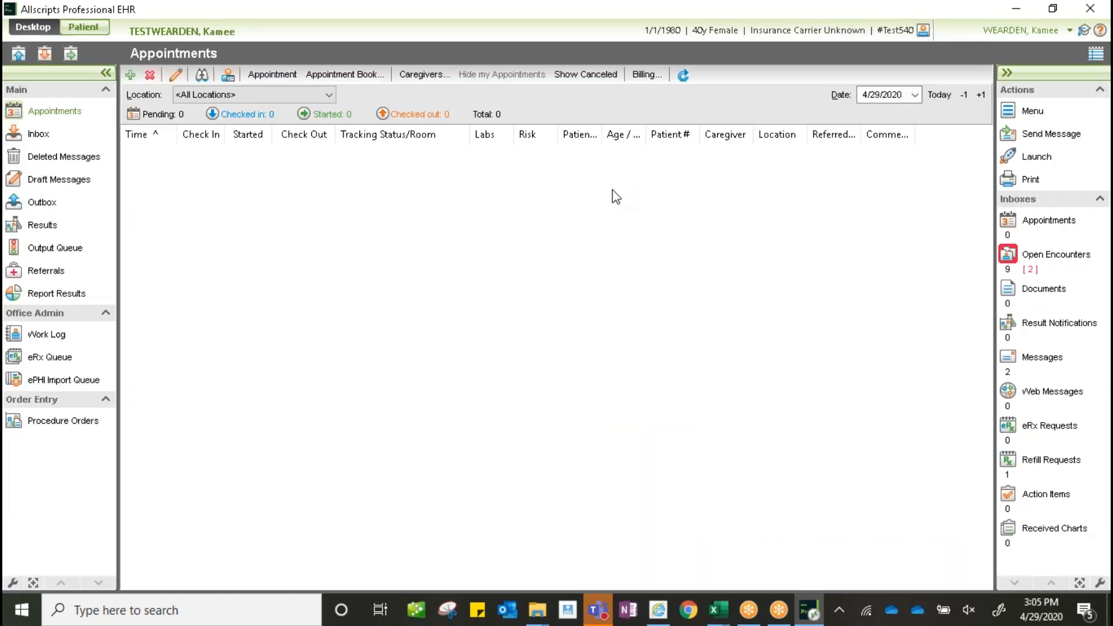
pyautogui.click(1031, 180)
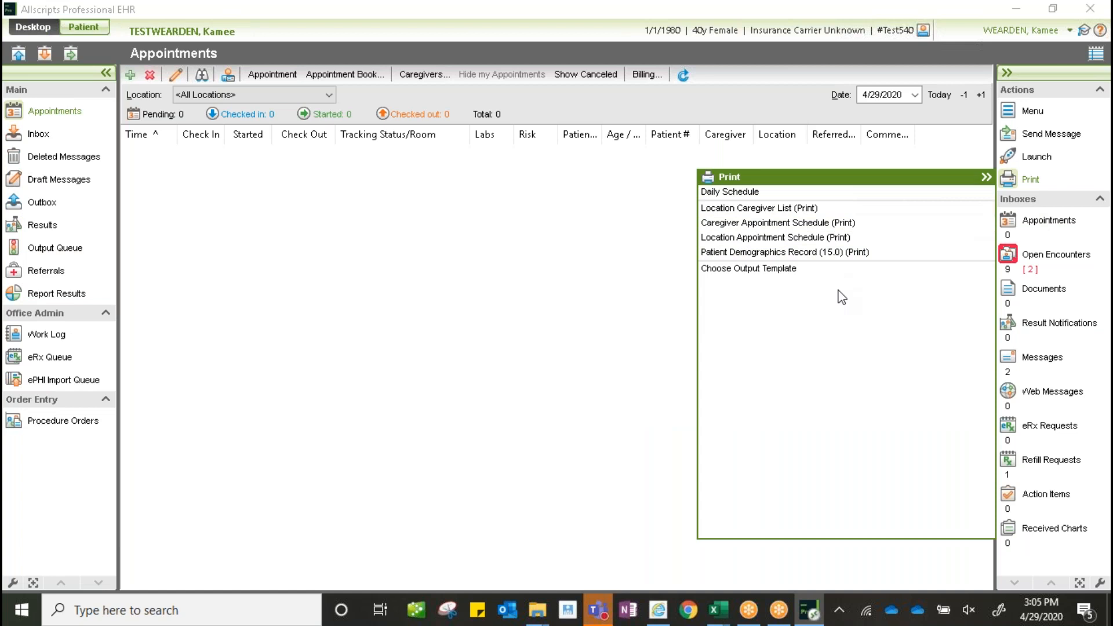
pyautogui.click(85, 27)
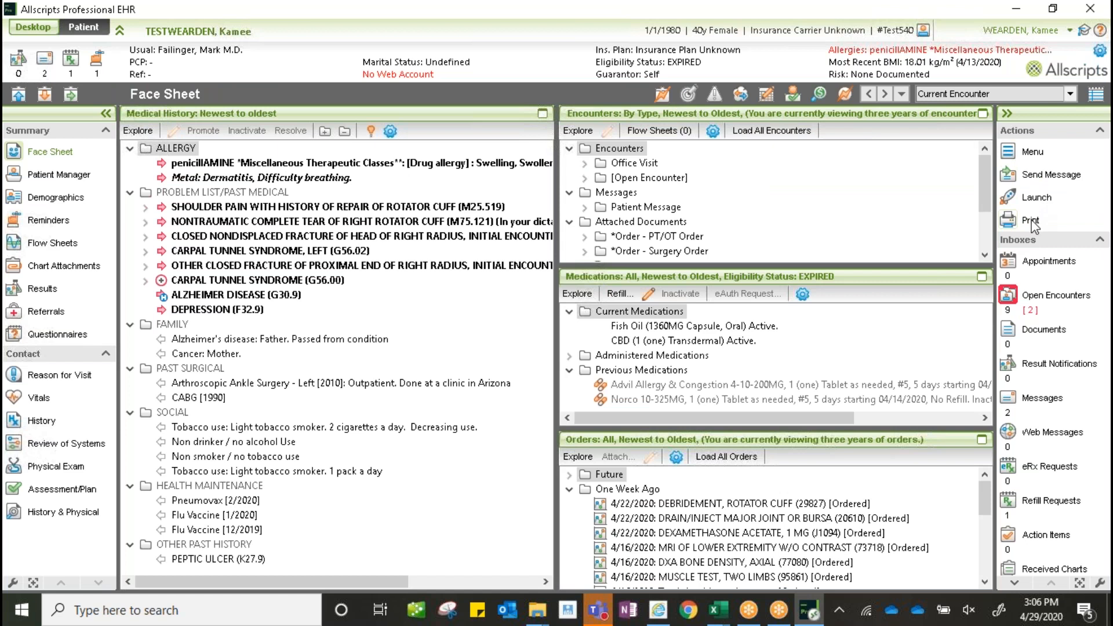
pyautogui.click(1030, 223)
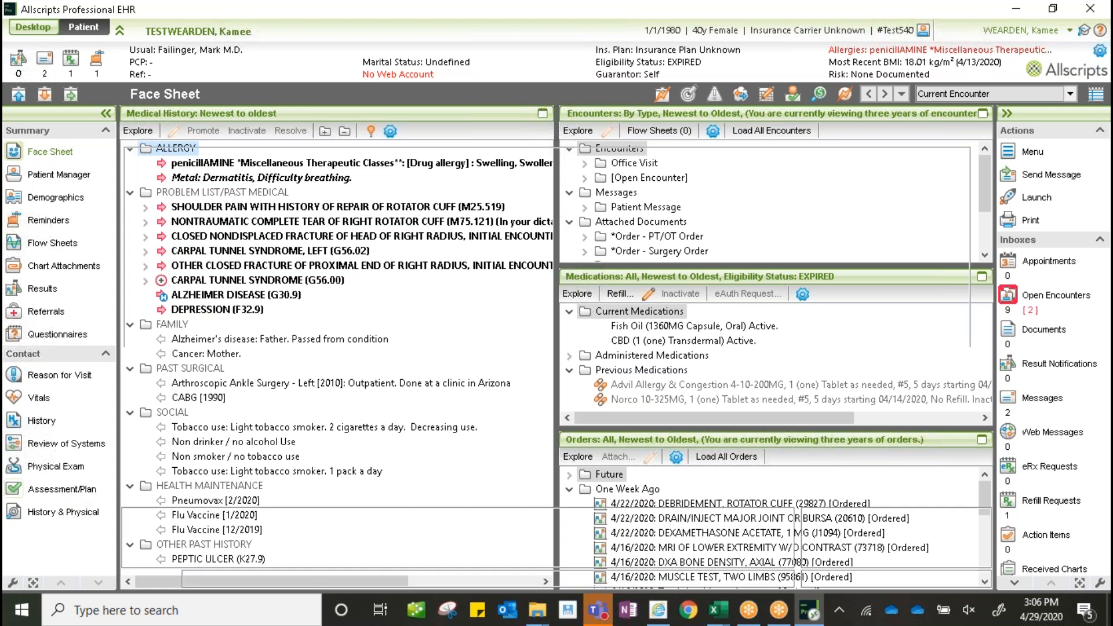
# - Open Assessment/Plan, widen Future Plans, and expand My Short Lists' Surgery / Procedure Order Form > Knee
pyautogui.click(70, 489)
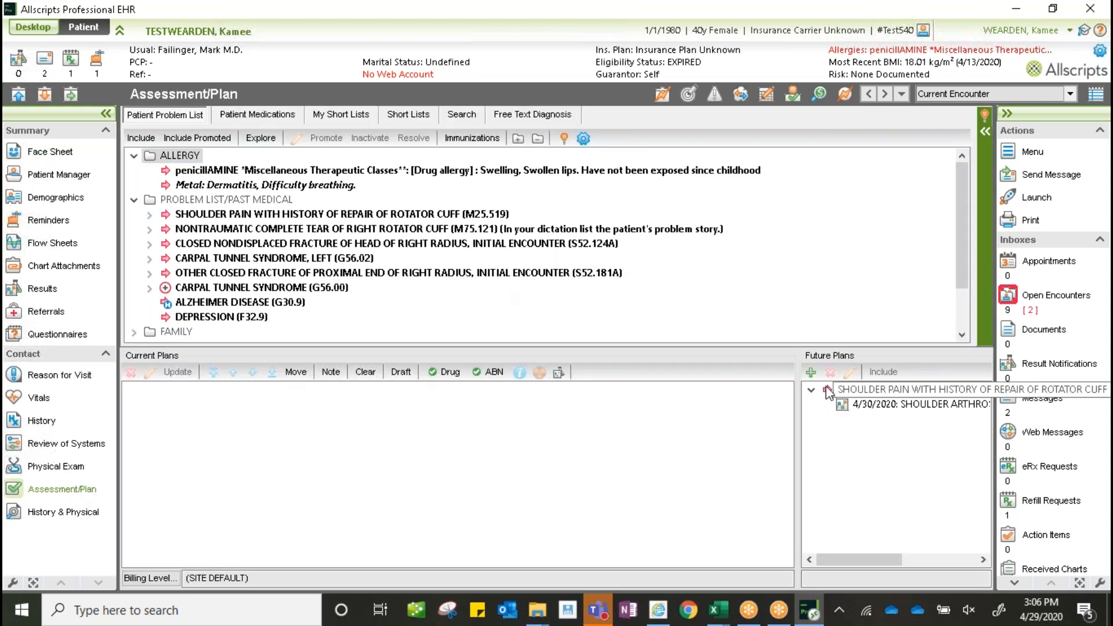
pyautogui.moveTo(800, 435); pyautogui.dragTo(696, 440)
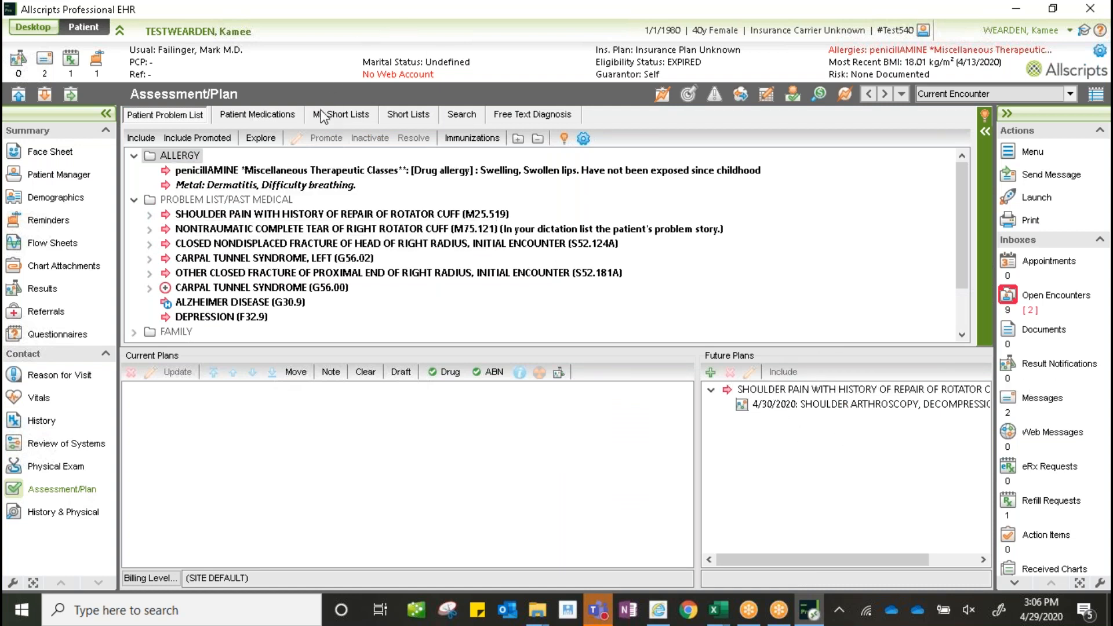
pyautogui.click(338, 117)
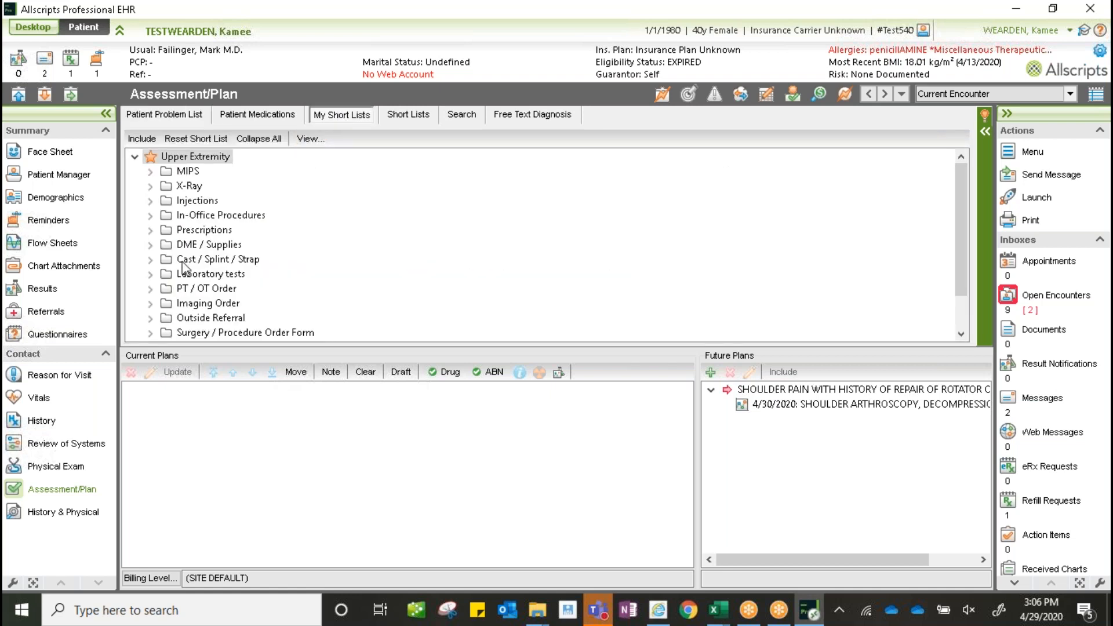
pyautogui.scroll(-1, 184, 268)
pyautogui.click(151, 289)
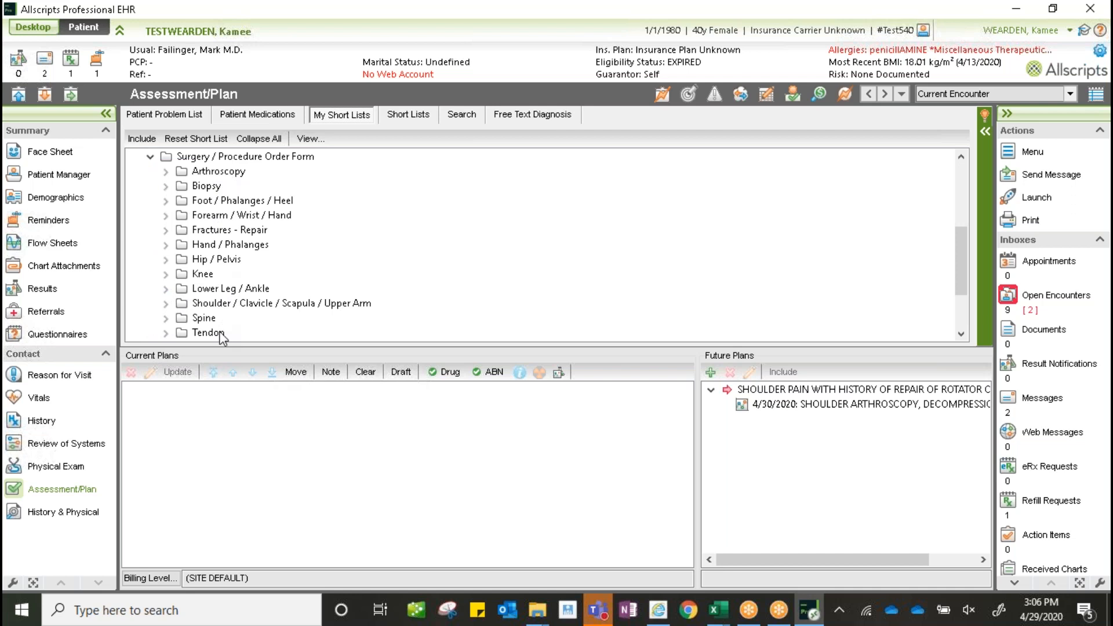
pyautogui.click(167, 275)
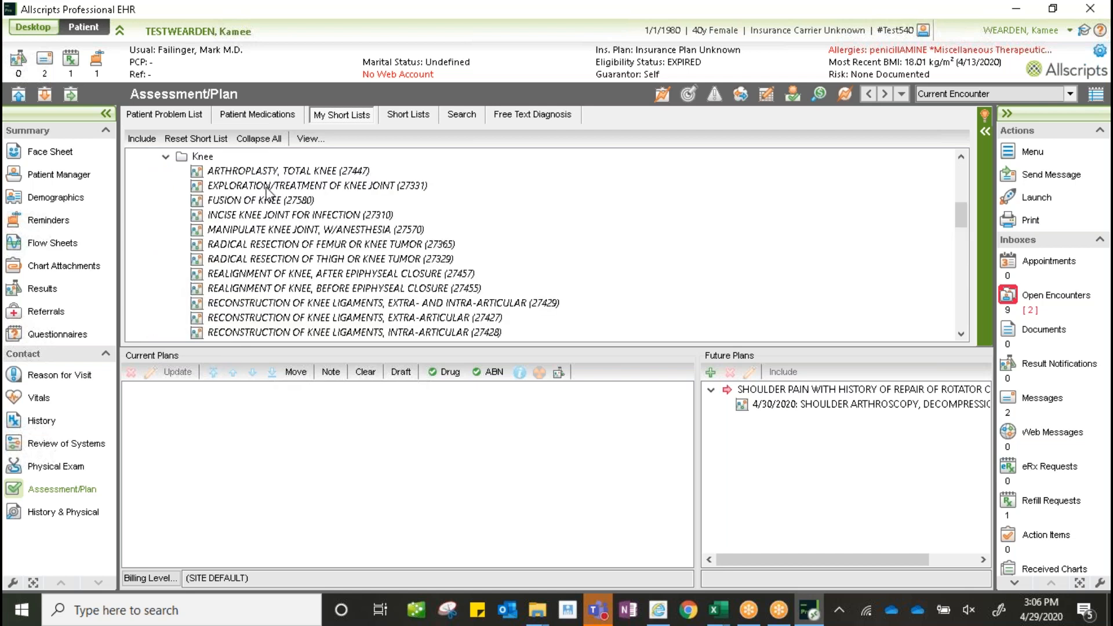
# - Browse the Knee procedures list, then switch to the diagnosis Search
pyautogui.scroll(-5, 280, 266)
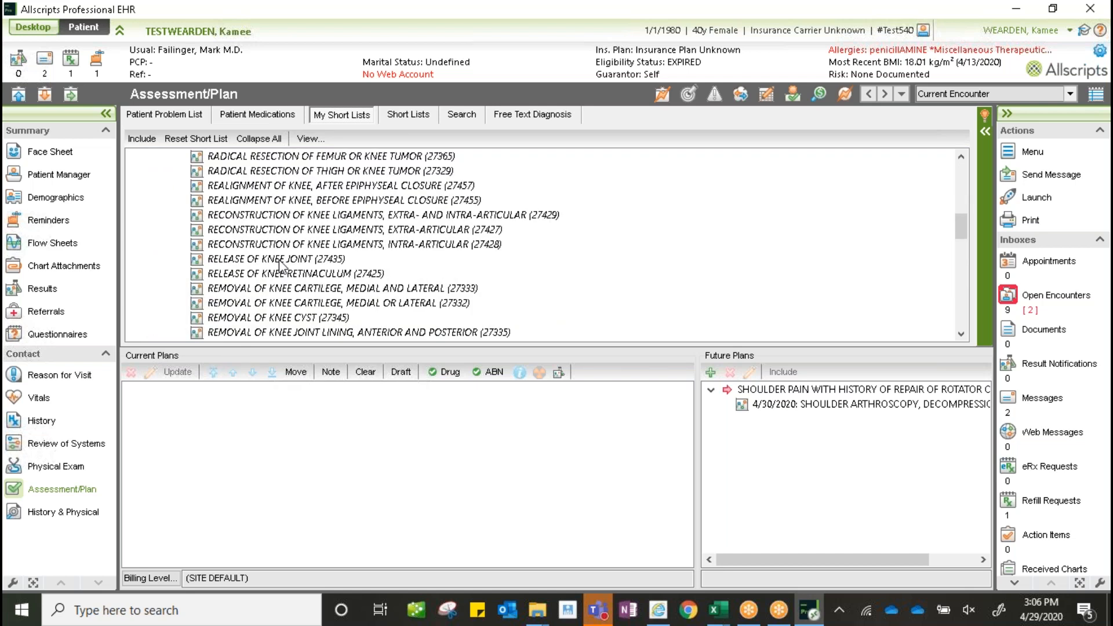
pyautogui.scroll(-8, 280, 265)
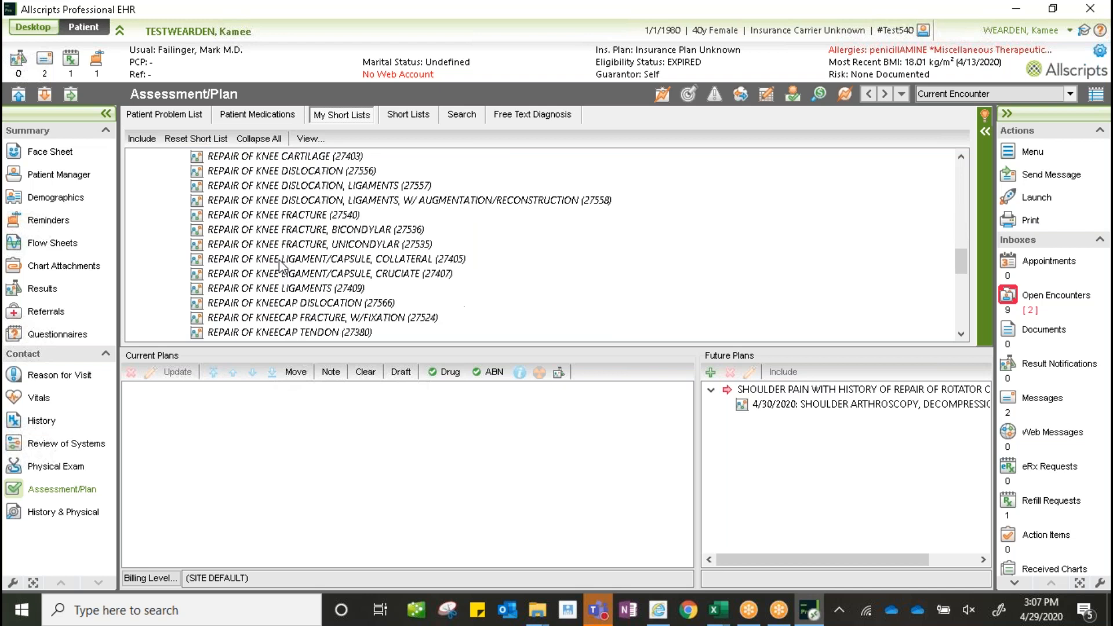
pyautogui.scroll(-2, 280, 265)
pyautogui.scroll(5, 279, 265)
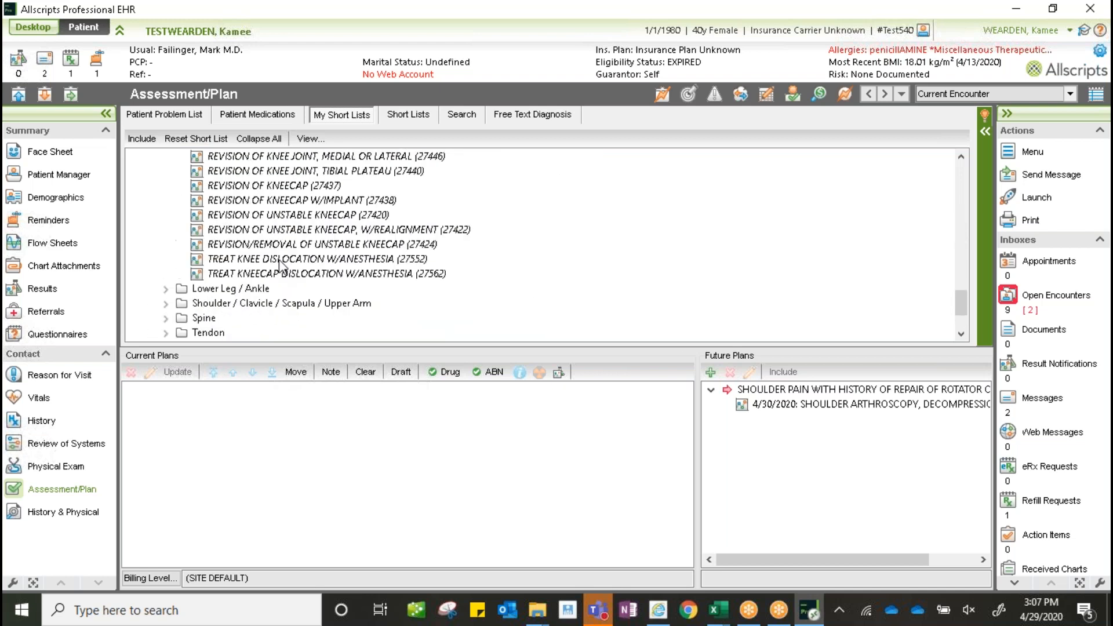
pyautogui.scroll(5, 281, 265)
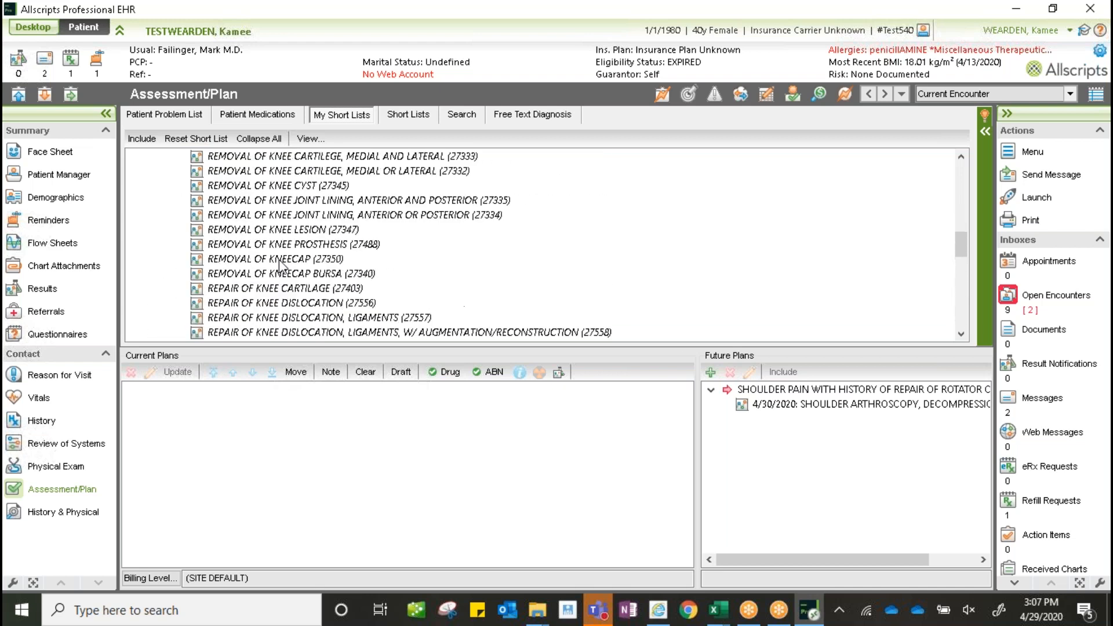
pyautogui.click(463, 120)
# - Search 29881 in Procedures and add the partial medial arthroscopic meniscectomy to Current Plans
pyautogui.click(256, 187)
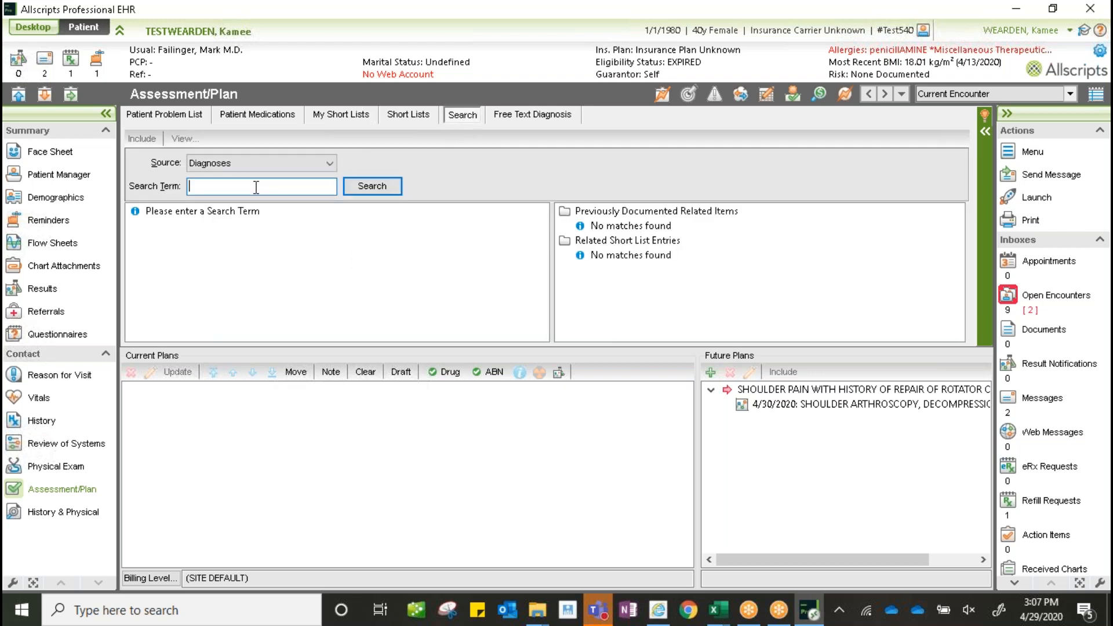
pyautogui.write('29881')
pyautogui.click(373, 188)
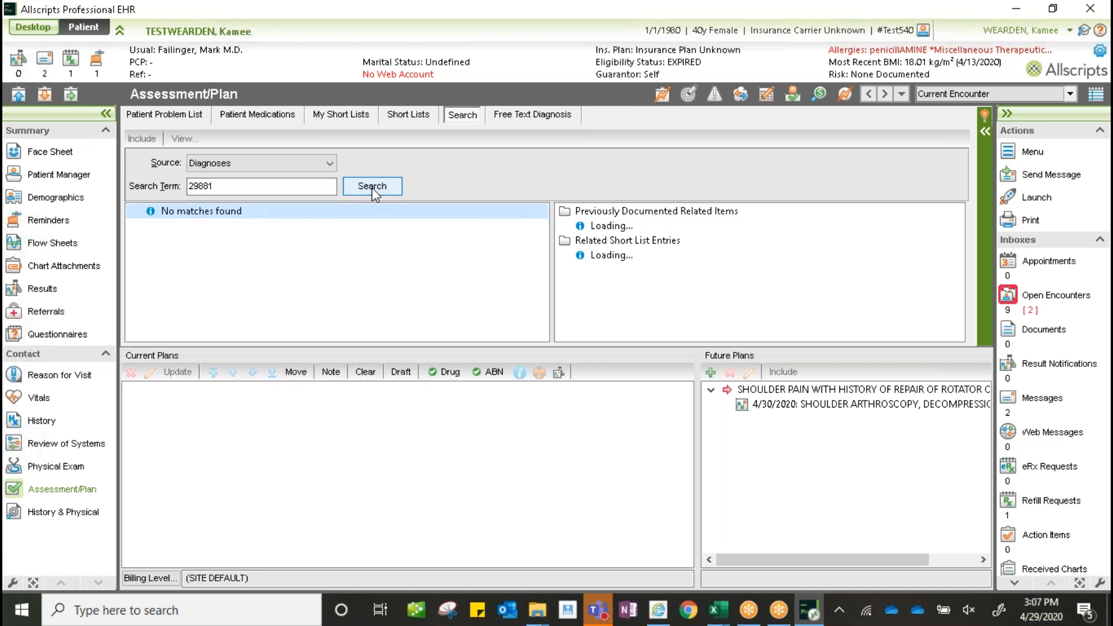
pyautogui.click(207, 164)
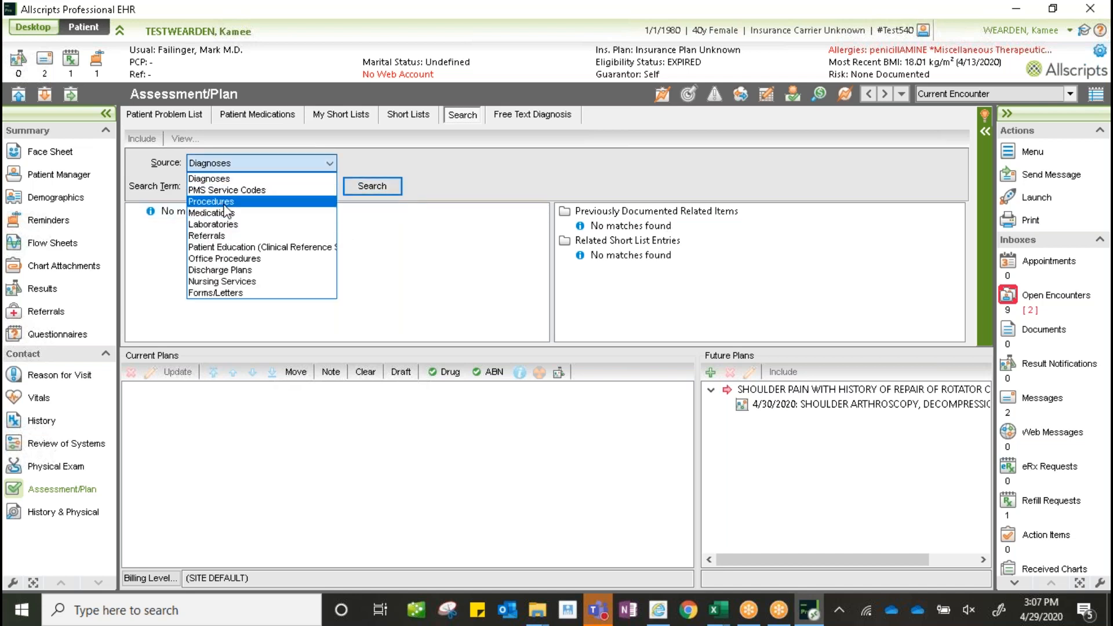
pyautogui.click(223, 199)
pyautogui.click(381, 189)
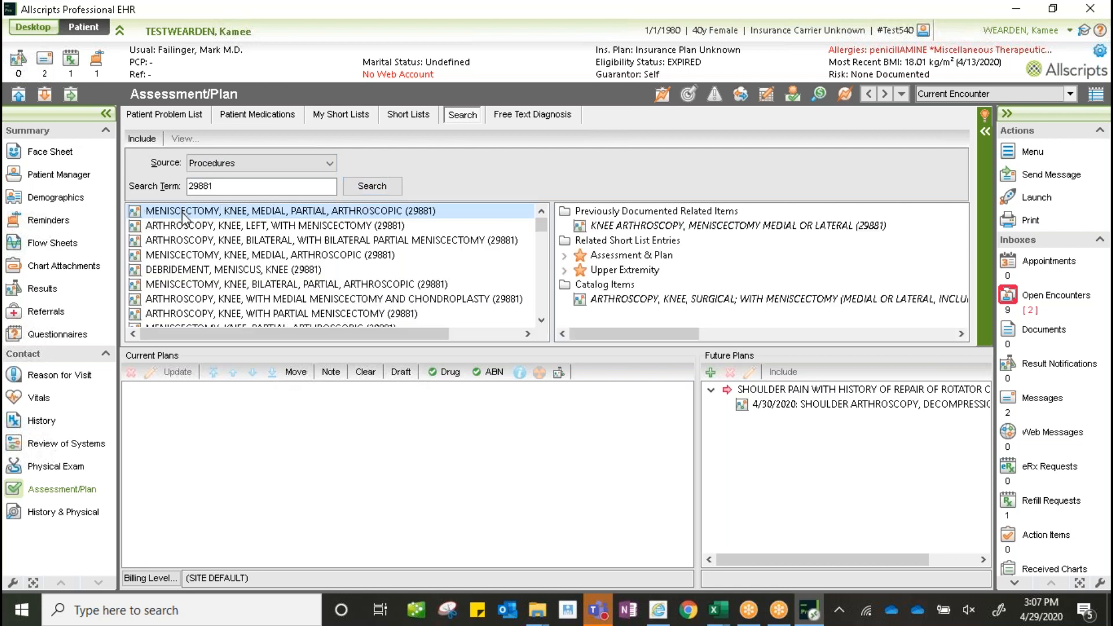
pyautogui.moveTo(185, 220); pyautogui.dragTo(174, 406)
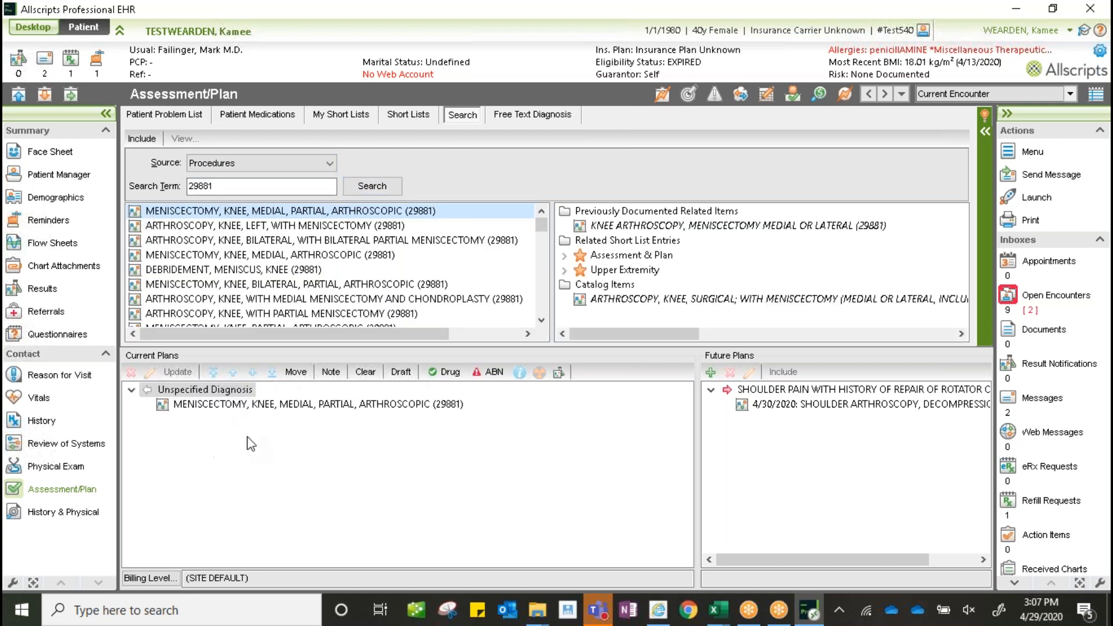
pyautogui.doubleClick(253, 406)
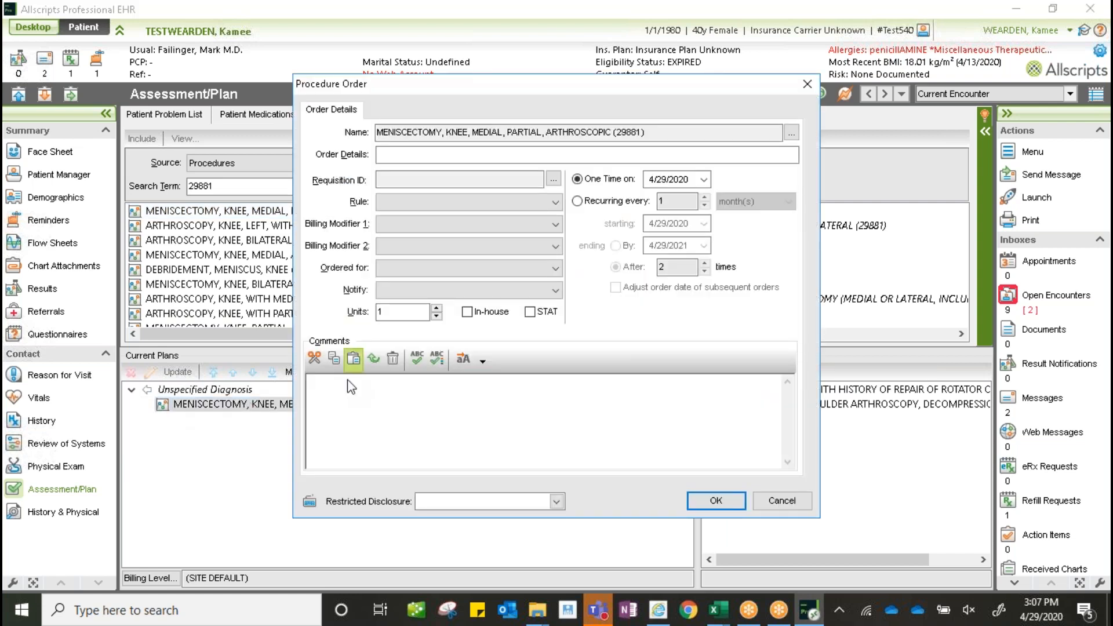
# - Comment the order with codes 29881, 29877, 29876 (possible), date it 5/14/2020, and save
pyautogui.write('Information here tregarding the order.')
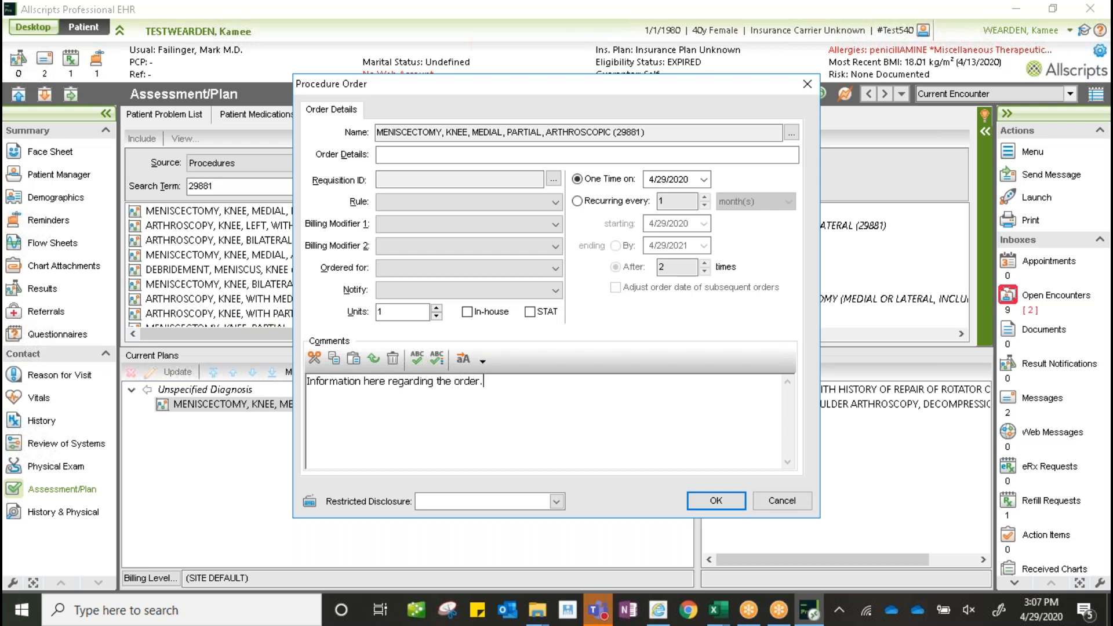
pyautogui.write('2')
pyautogui.press('BackSpace')
pyautogui.press('BackSpace')
pyautogui.write('881, 29877, 29876')
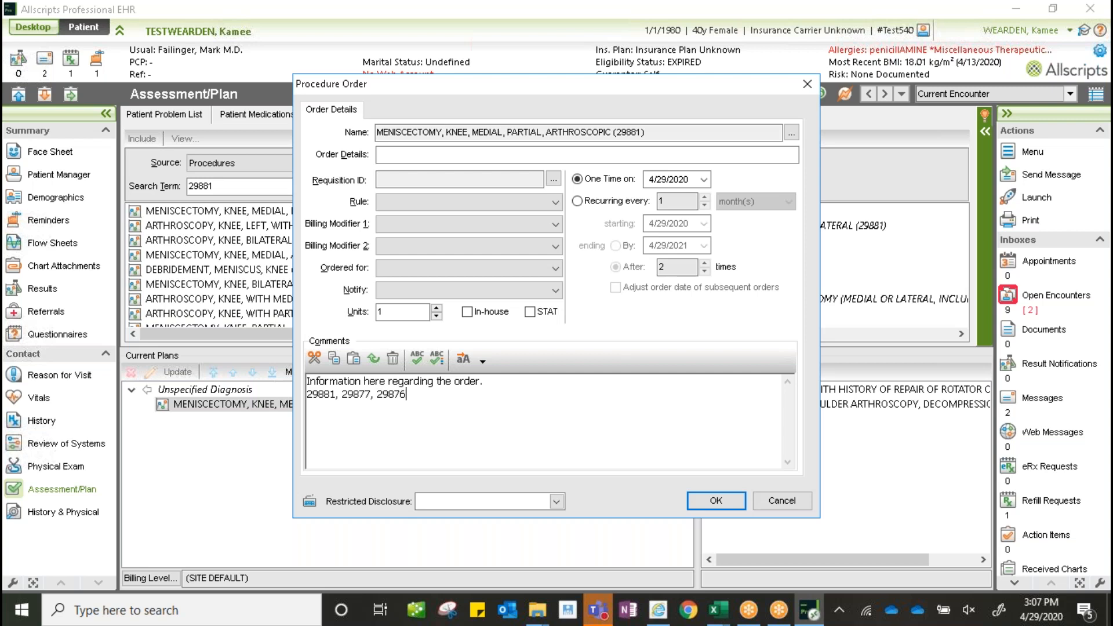
pyautogui.write(' (possible')
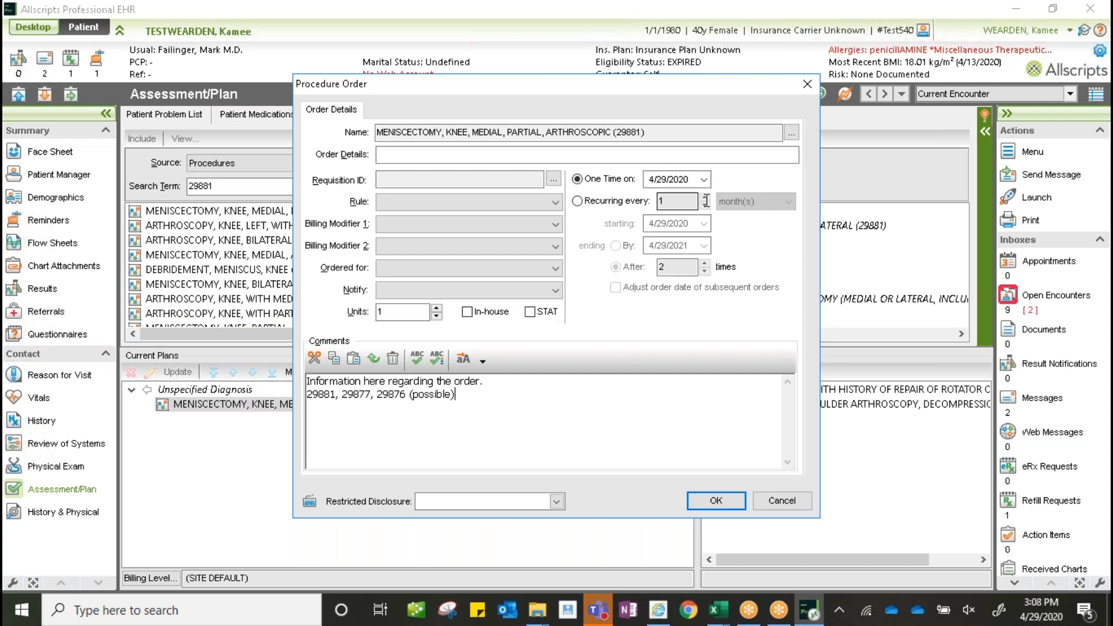
pyautogui.click(703, 179)
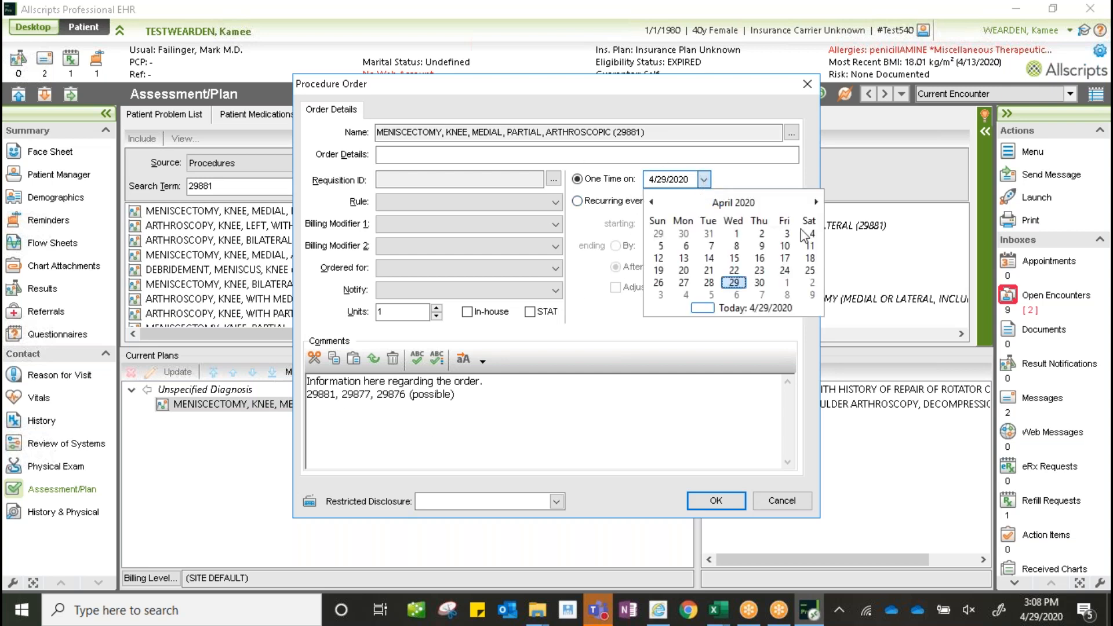
pyautogui.click(816, 203)
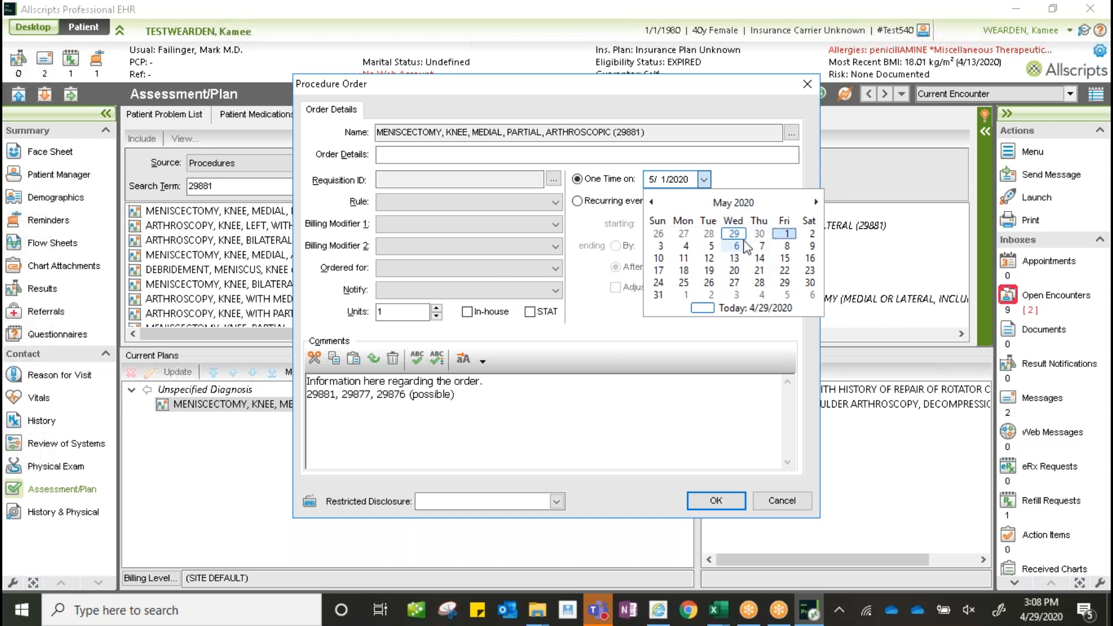
pyautogui.click(760, 259)
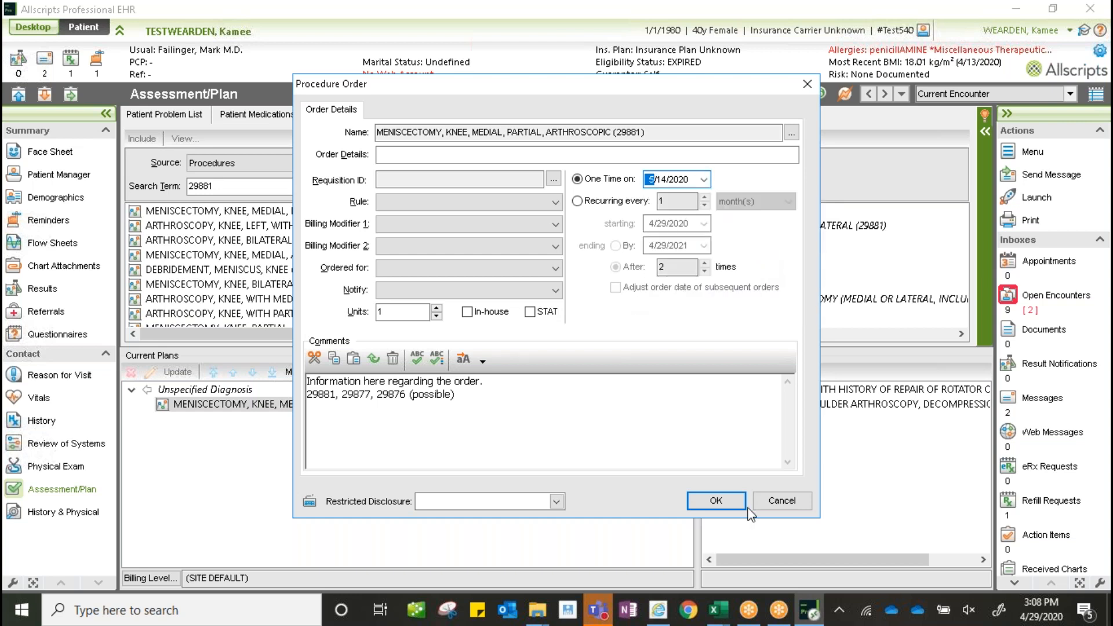
pyautogui.click(717, 501)
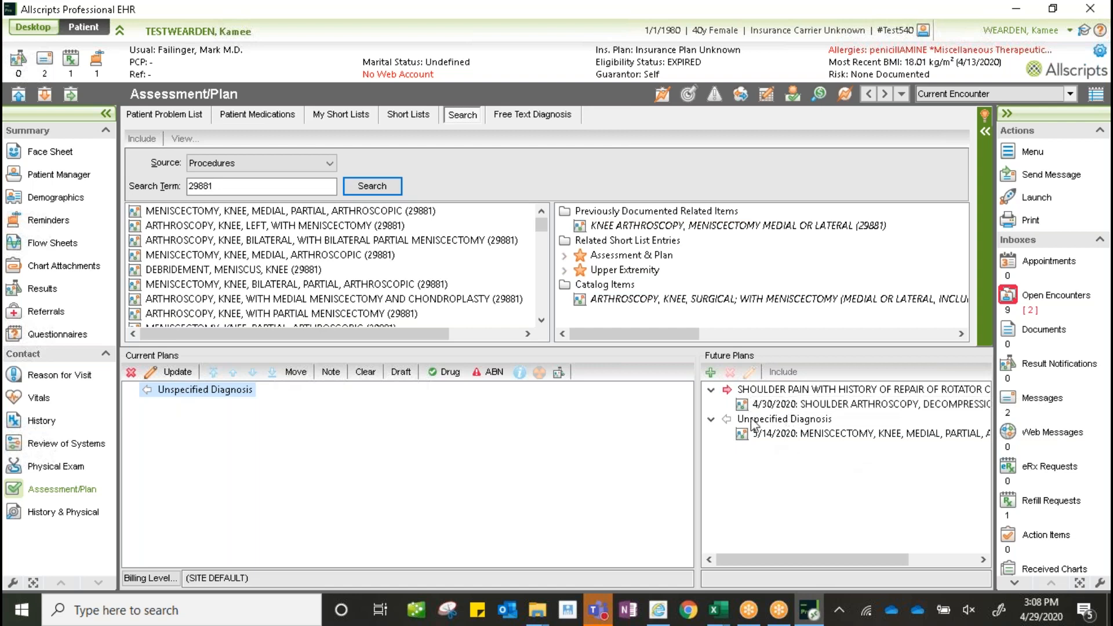
# - Attempt sign-off from History & Physical, decline over the unspecified diagnosis, and return to Assessment/Plan
pyautogui.click(86, 515)
pyautogui.click(145, 116)
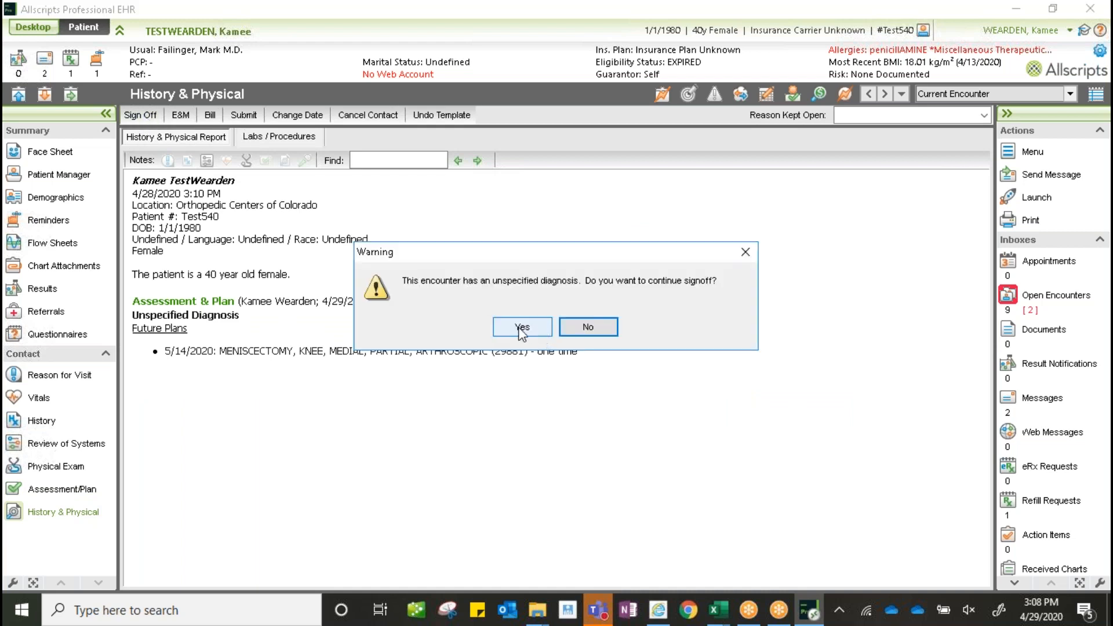
pyautogui.click(598, 329)
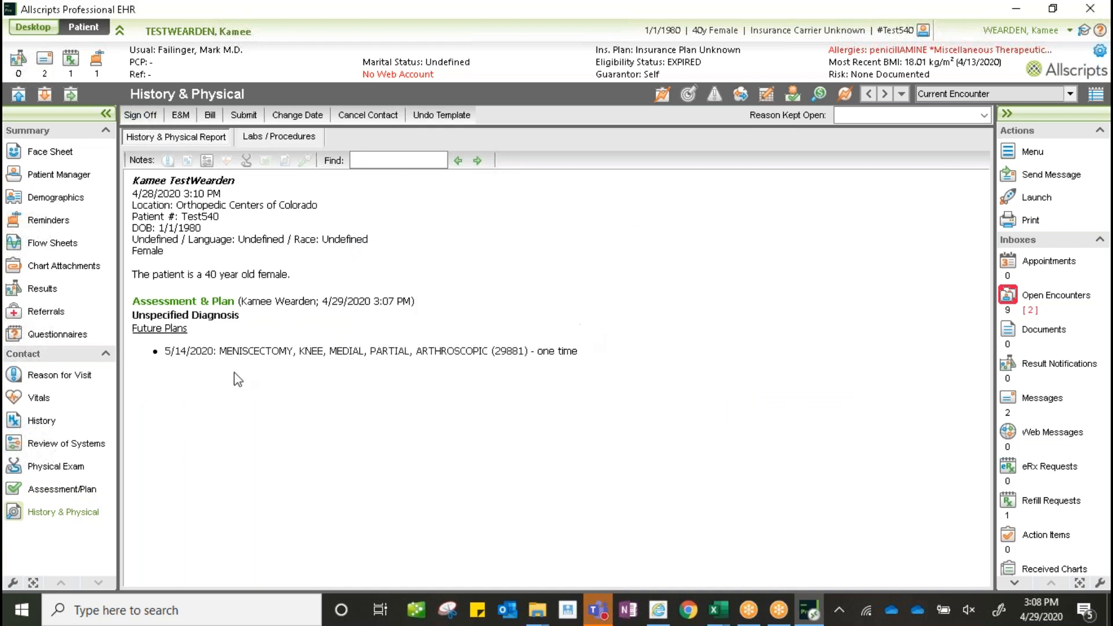
pyautogui.click(67, 491)
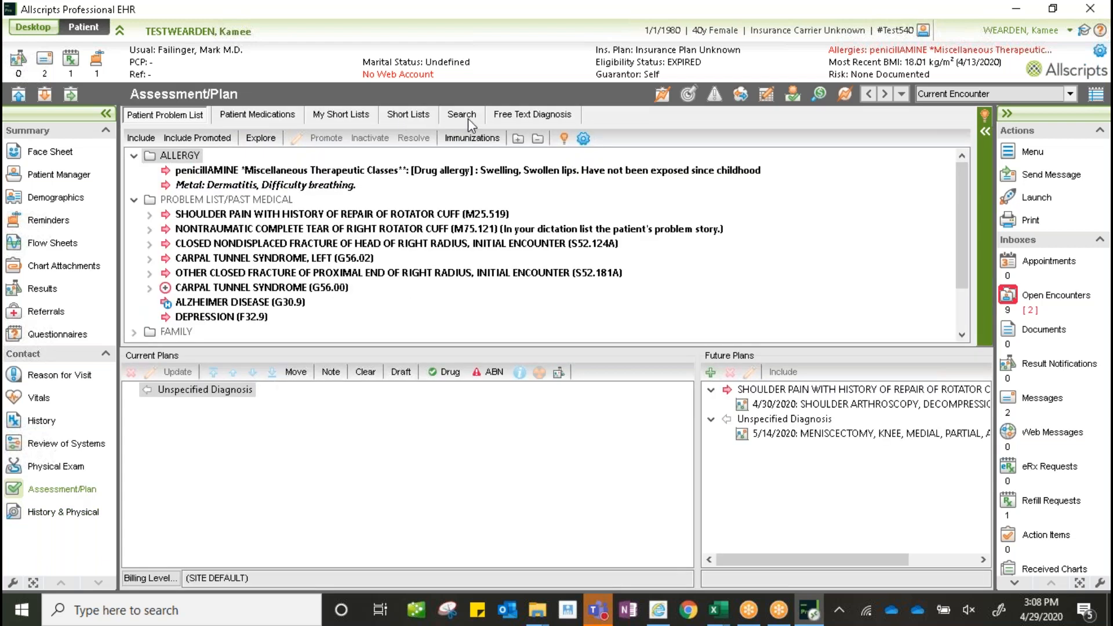
# - Search MENISCAL TEAR and drop LATERAL MENISCAL TEAR onto Unspecified Diagnosis, then view History & Physical
pyautogui.click(467, 118)
pyautogui.click(223, 185)
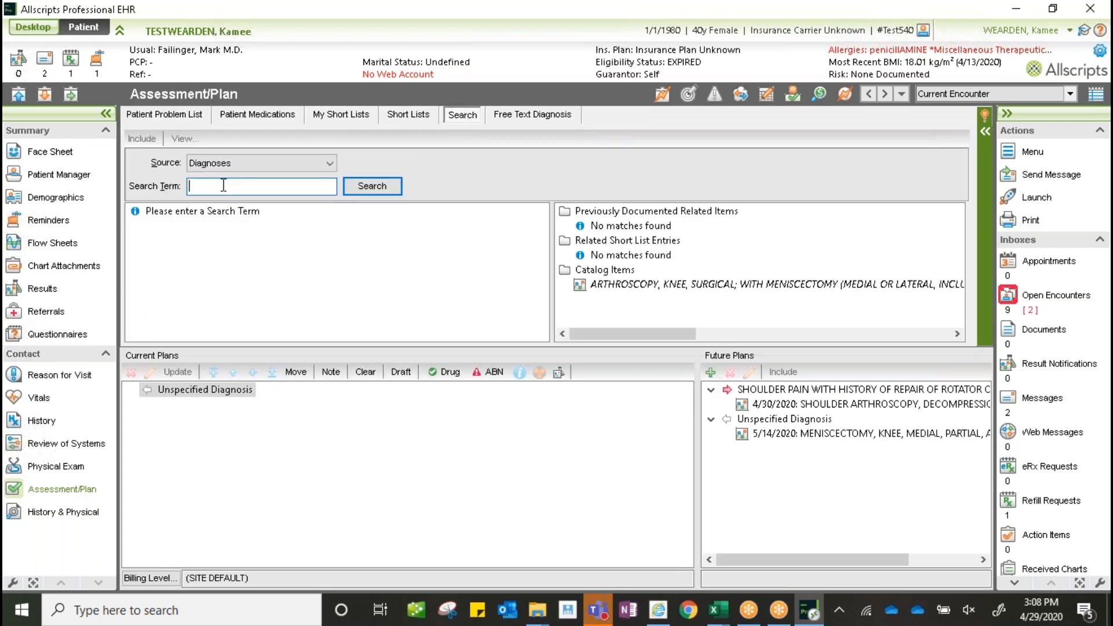
pyautogui.write('MENISCAL TEAR')
pyautogui.press('Return')
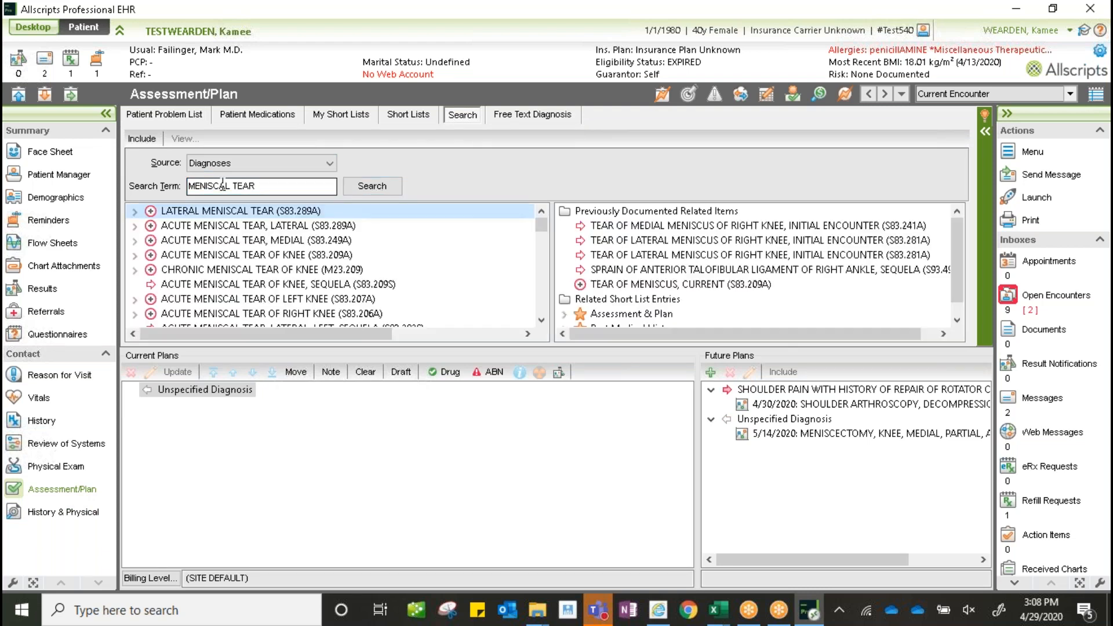
pyautogui.doubleClick(227, 215)
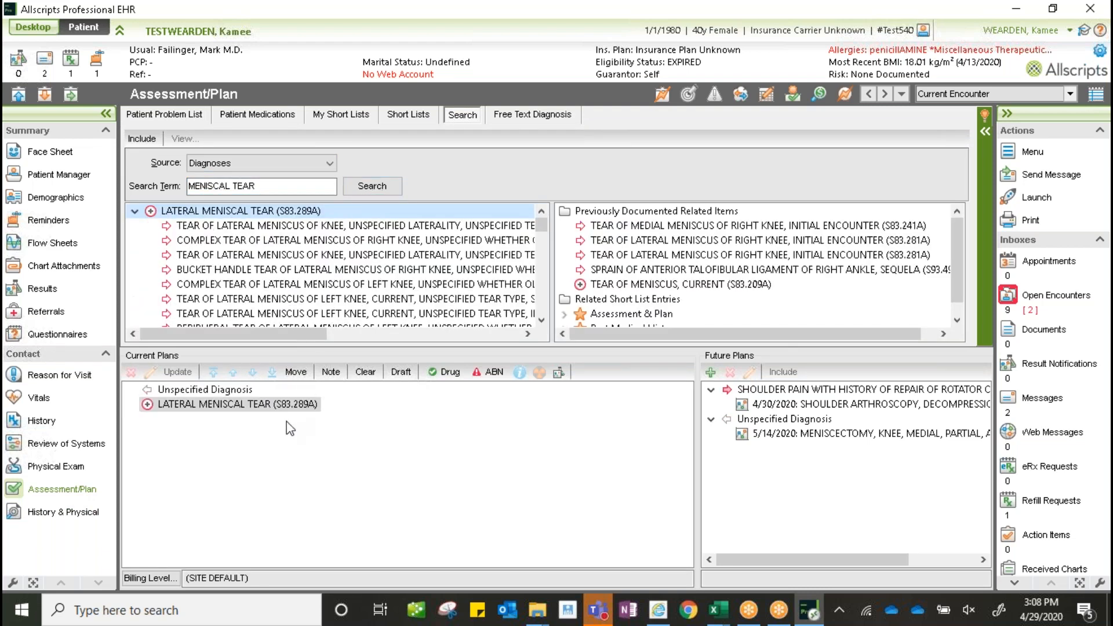
pyautogui.moveTo(244, 405); pyautogui.dragTo(380, 392)
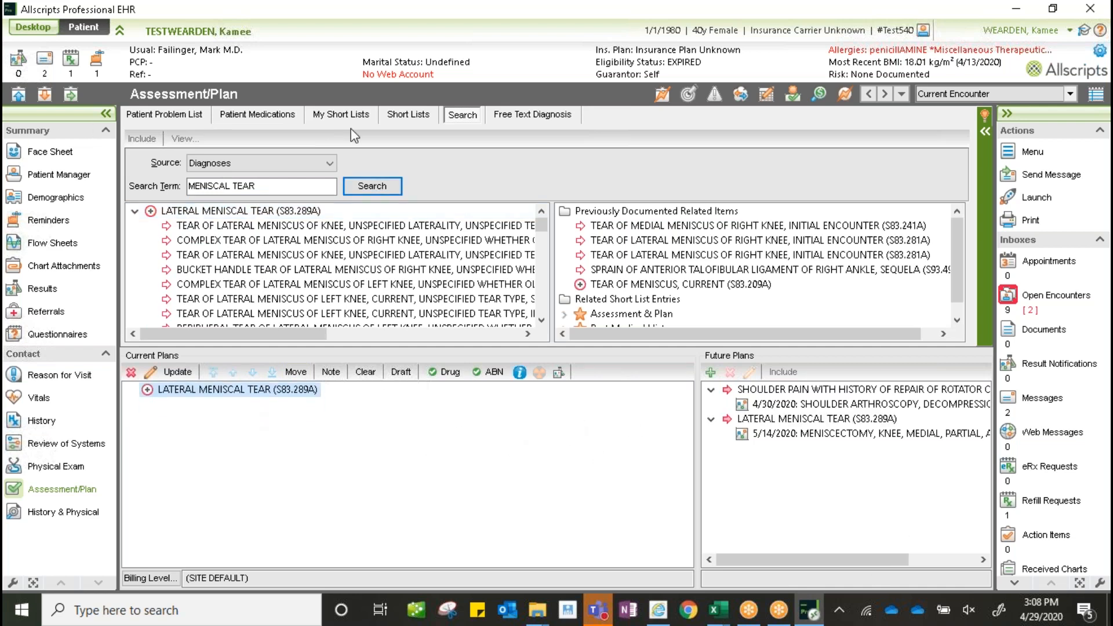
pyautogui.click(53, 512)
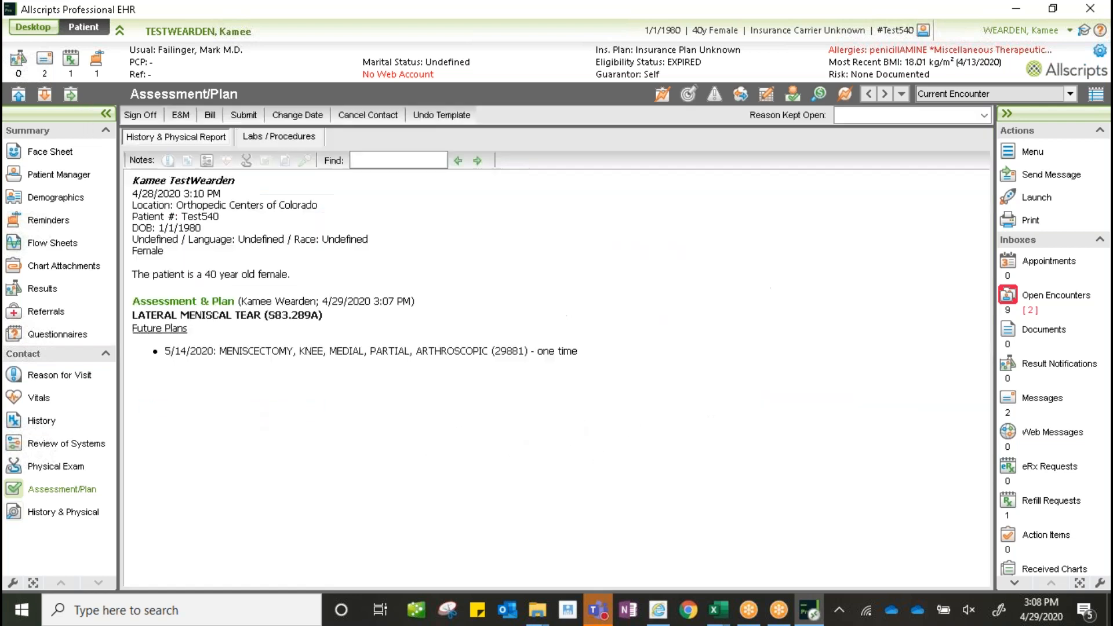
# - Sign off with billing level &ZERO, no referral letter, and a queued meniscectomy Surgery Order
pyautogui.click(139, 114)
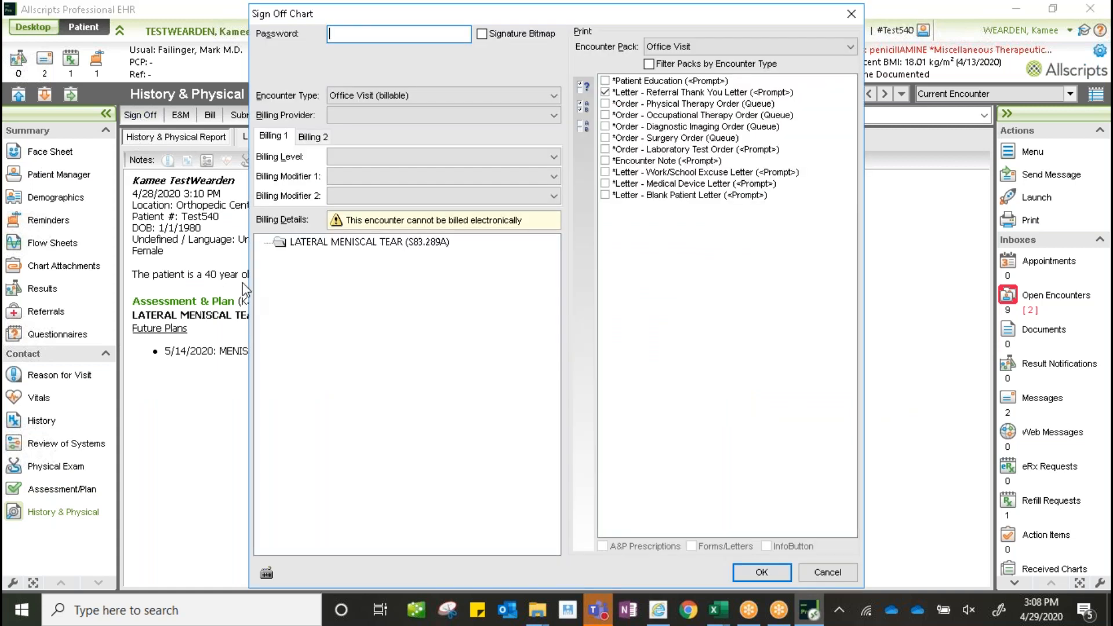
pyautogui.click(470, 156)
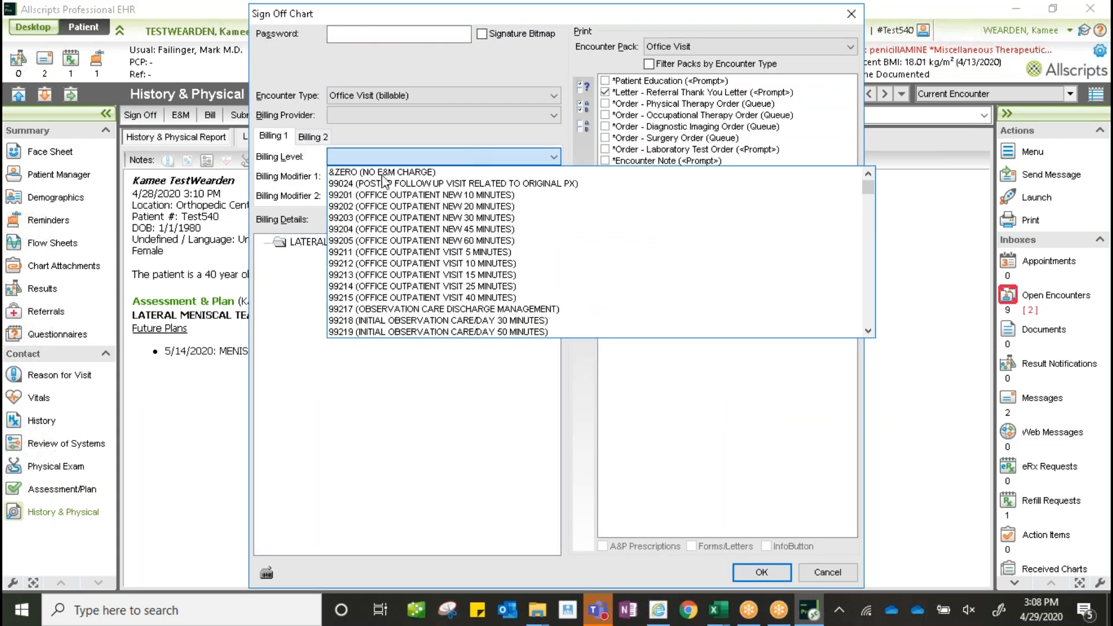
pyautogui.click(541, 167)
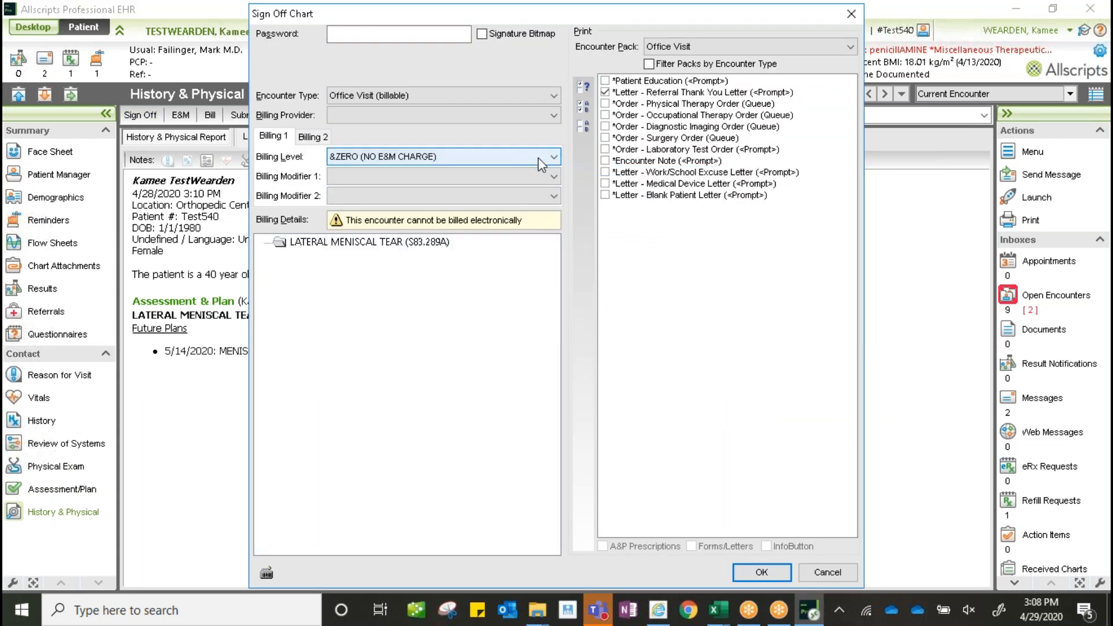
pyautogui.click(605, 95)
pyautogui.click(605, 138)
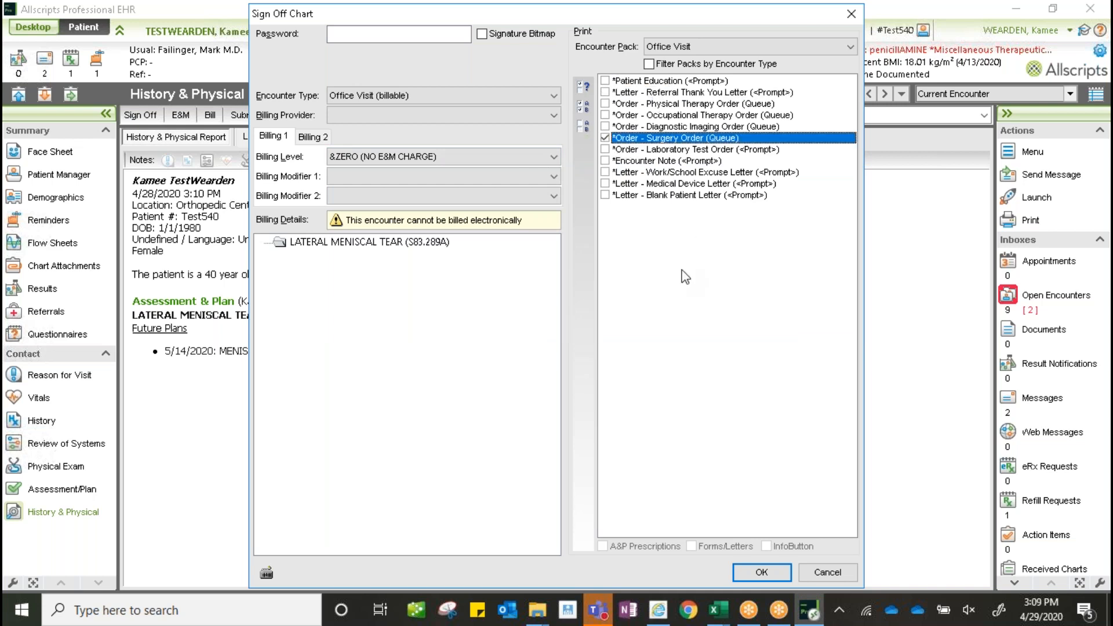
pyautogui.click(764, 573)
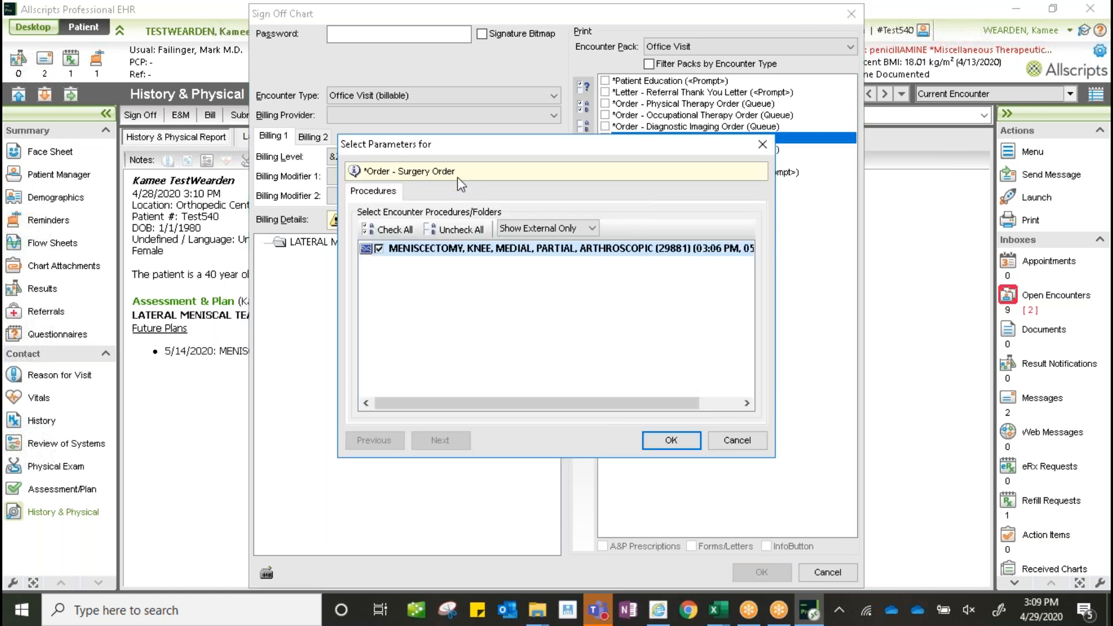
pyautogui.click(436, 249)
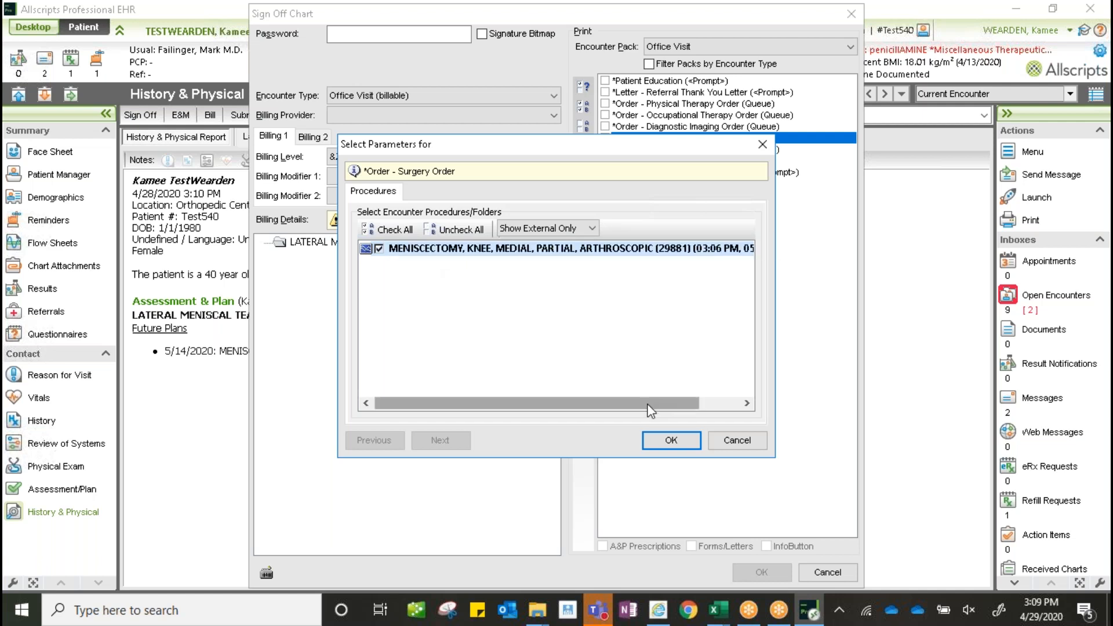
pyautogui.click(671, 440)
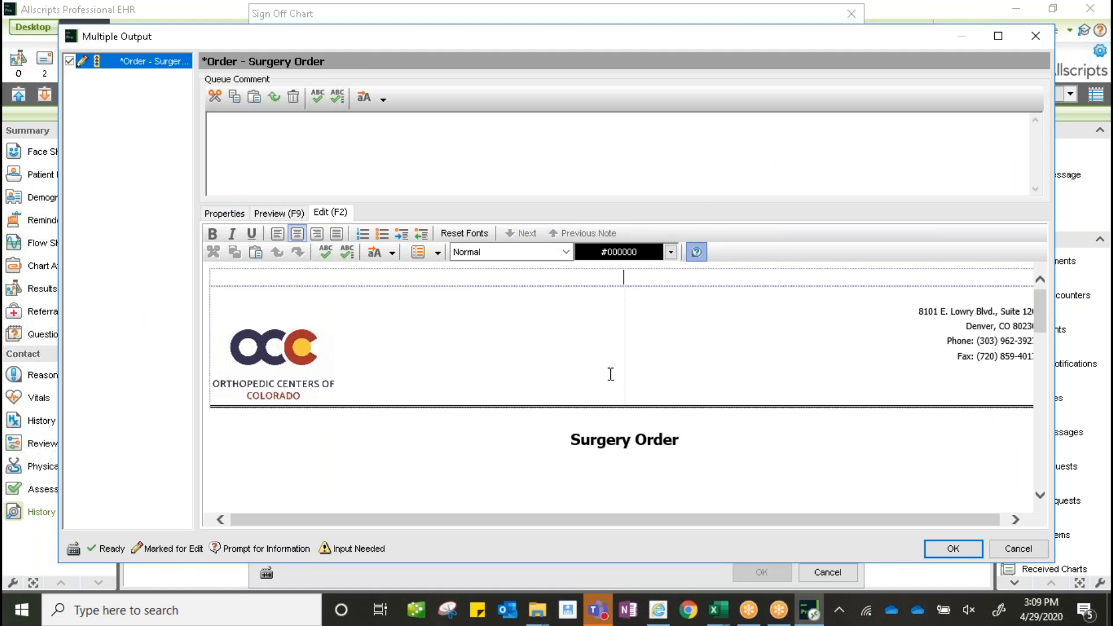
# - Scroll down to the empty Surgery Details cell below the 05/14/2020 meniscectomy order and click into it
pyautogui.moveTo(1039, 313); pyautogui.dragTo(1058, 409)
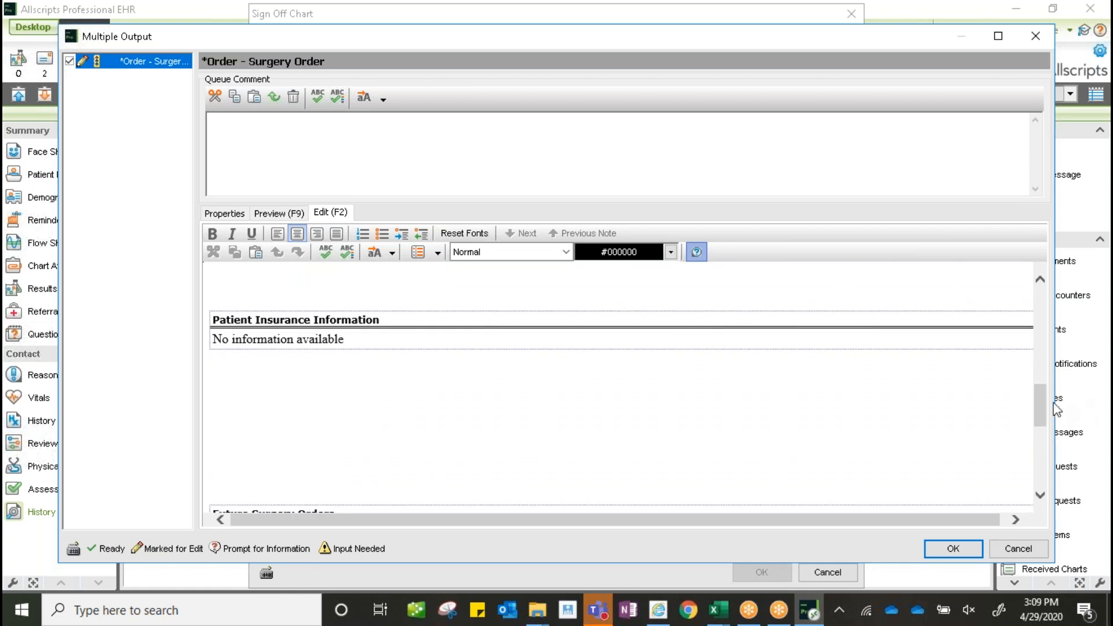
pyautogui.click(1042, 497)
pyautogui.scroll(-3, 1038, 498)
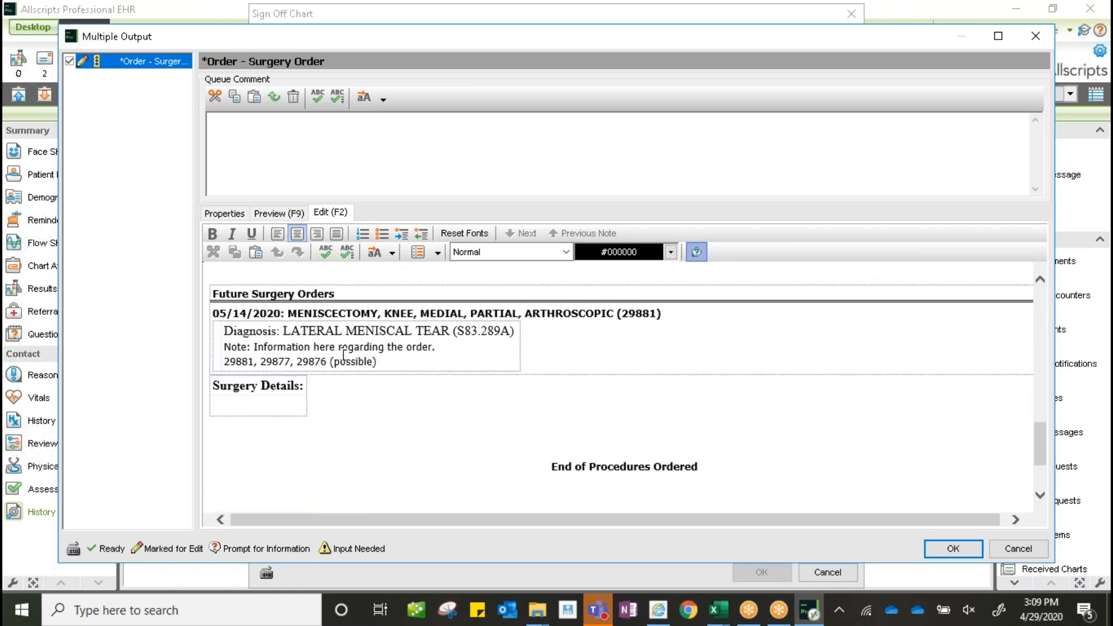
pyautogui.click(276, 409)
# - Insert SurgOrder_Template via Auto Replace and enter the surgeon and co-assistant names
pyautogui.click(392, 253)
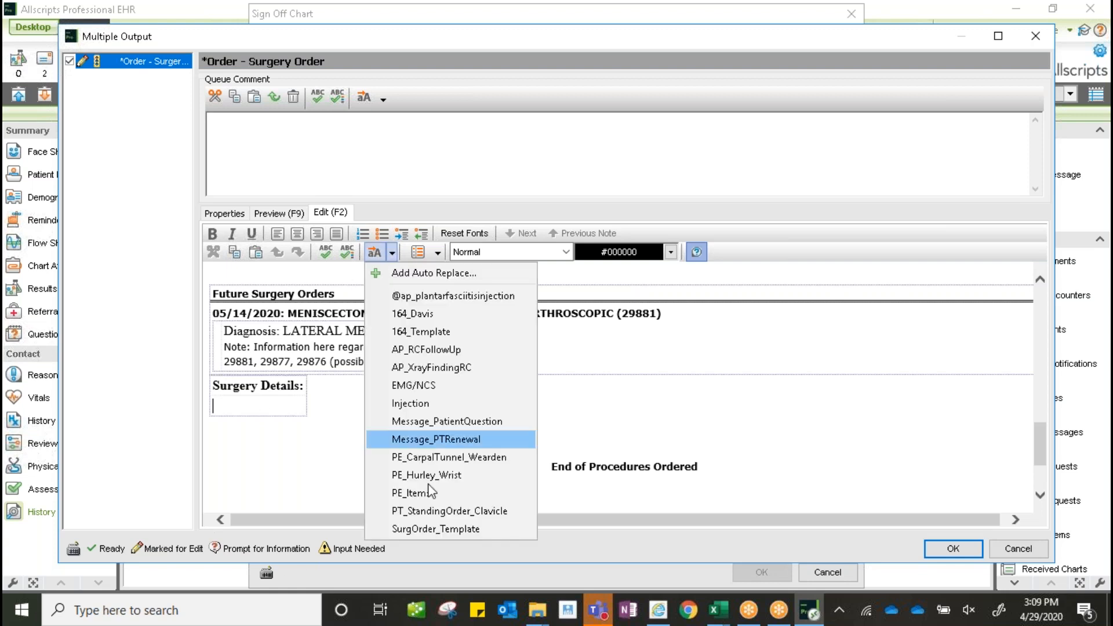
pyautogui.click(448, 529)
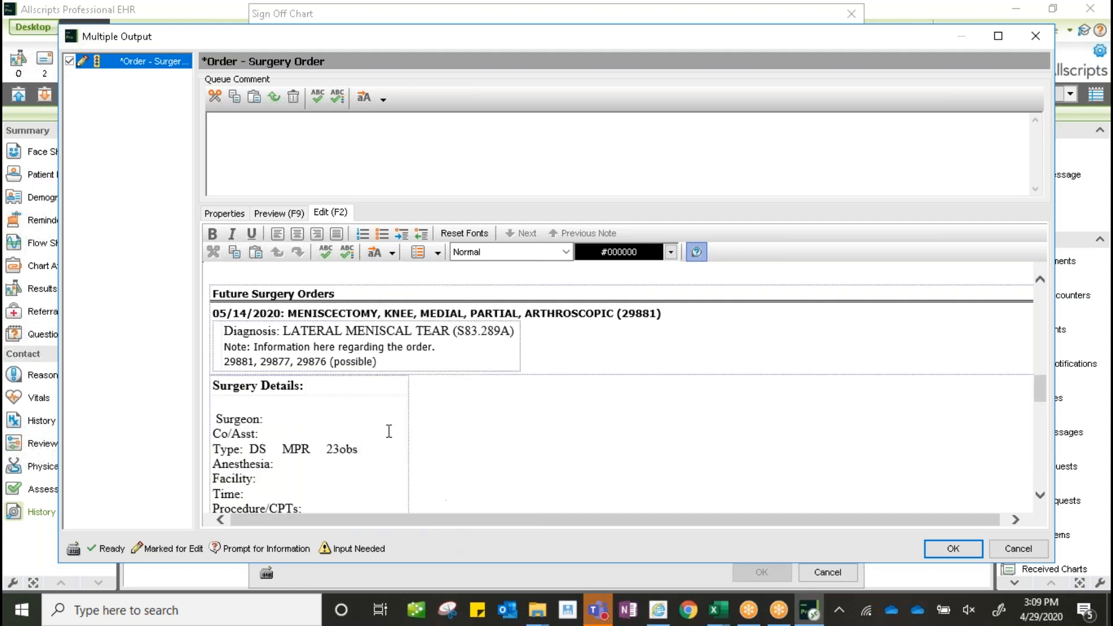
pyautogui.click(218, 422)
pyautogui.press('BackSpace')
pyautogui.click(339, 419)
pyautogui.write('Failinger')
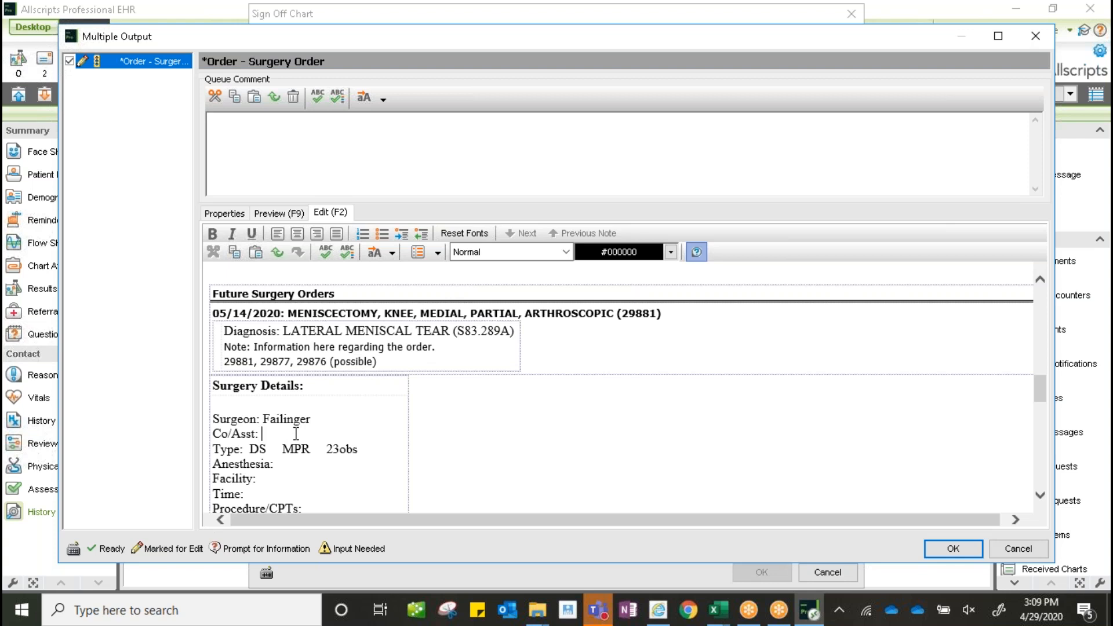
pyautogui.write('Waller')
# - Make DS bold and underlined, and set Anesthesia to sedation
pyautogui.moveTo(249, 450); pyautogui.dragTo(266, 451)
pyautogui.click(212, 233)
pyautogui.click(252, 233)
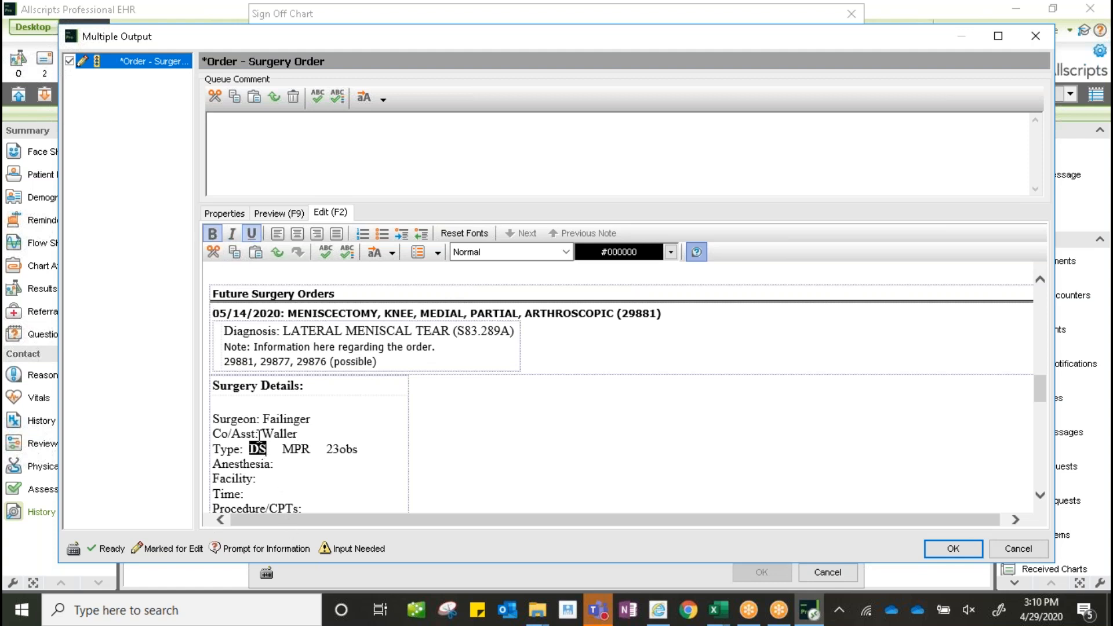
pyautogui.click(272, 464)
pyautogui.write('sedation')
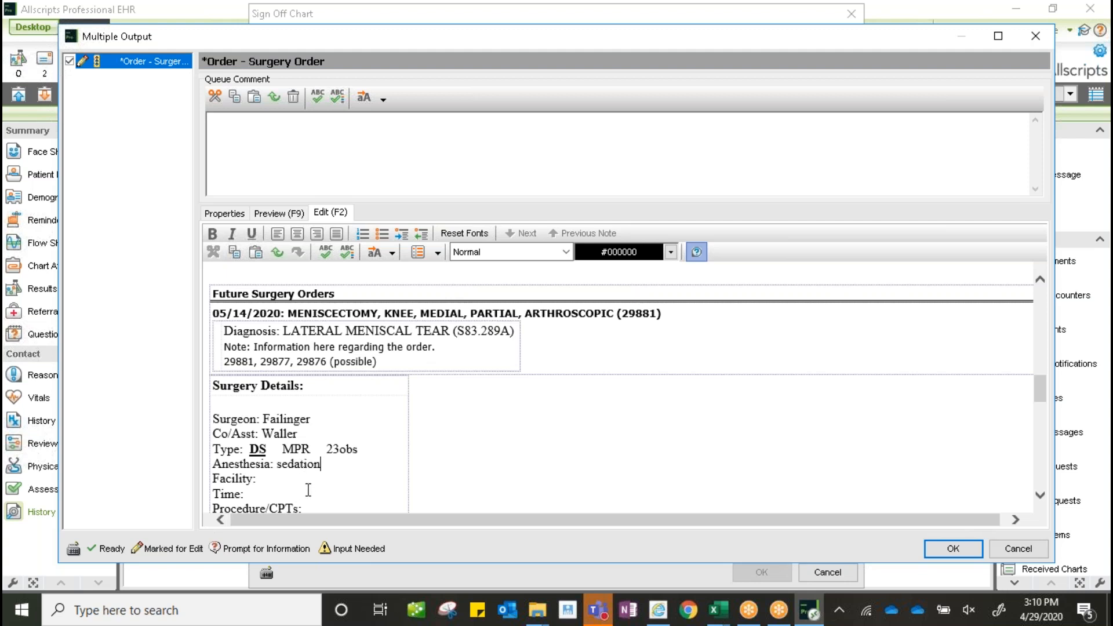
# - Review the completed Surgery Details and confirm the surgery order output with OK
pyautogui.scroll(-5, 308, 481)
pyautogui.scroll(-6, 346, 386)
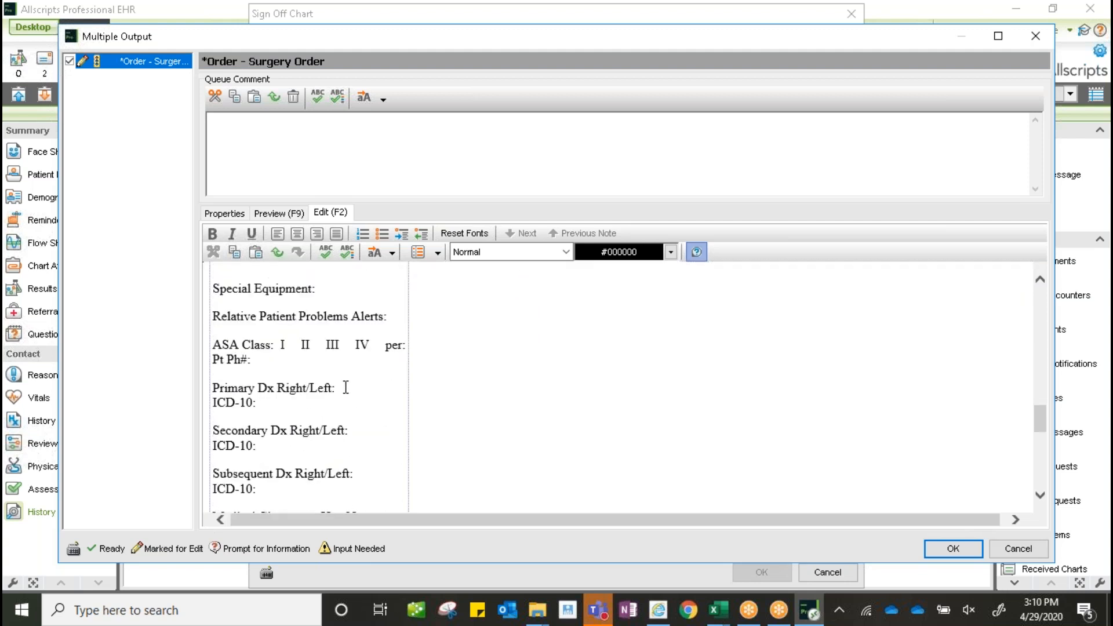
pyautogui.scroll(-5, 346, 387)
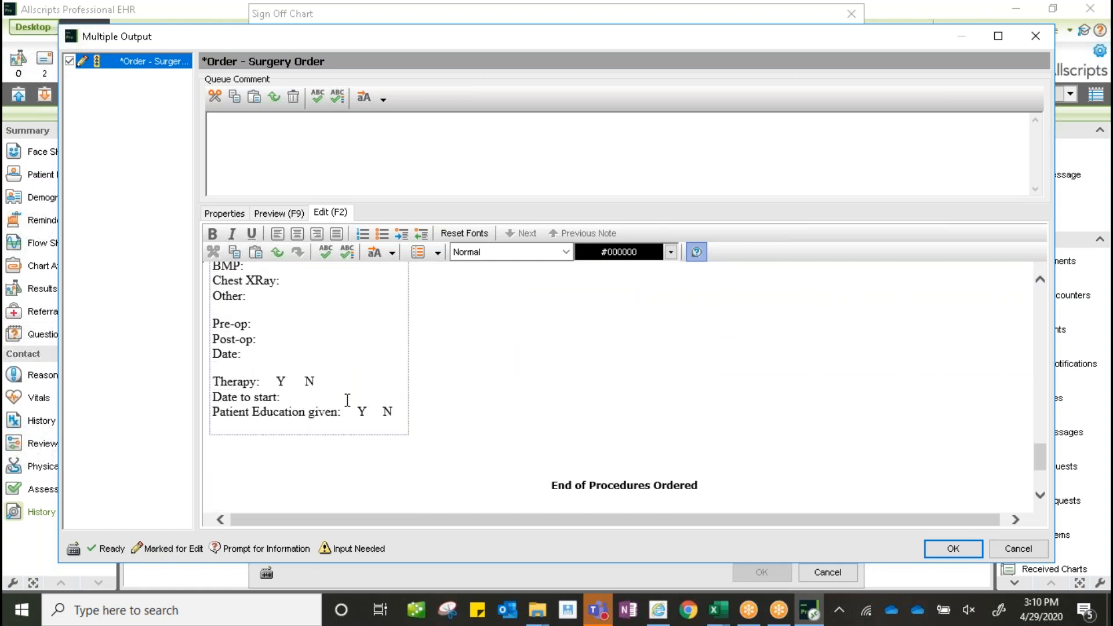
pyautogui.scroll(11, 347, 400)
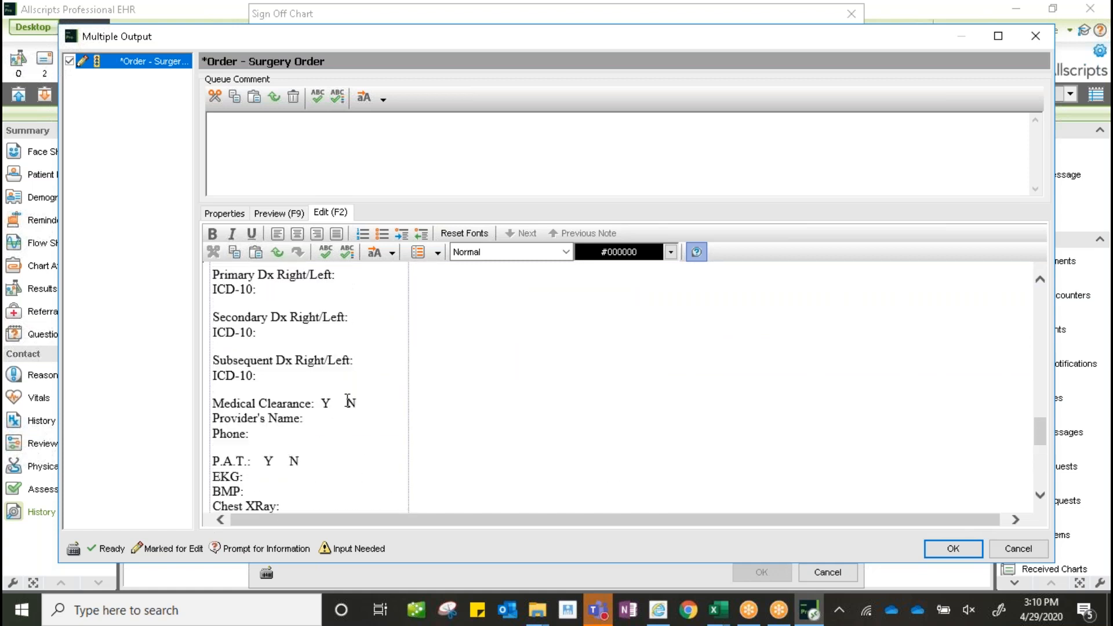
pyautogui.scroll(5, 347, 400)
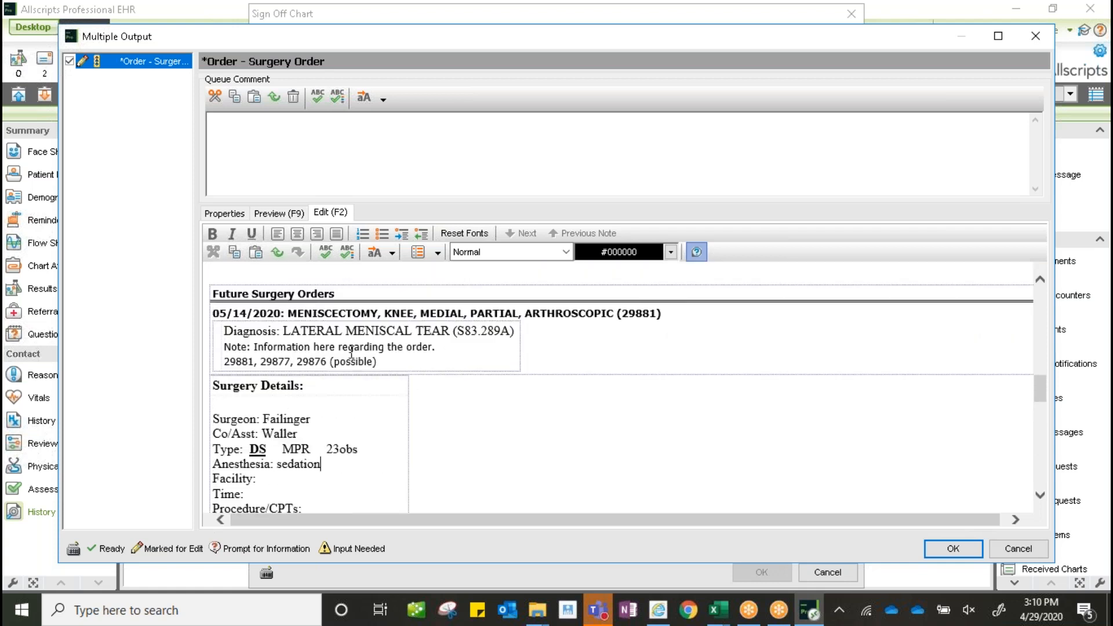
pyautogui.click(969, 548)
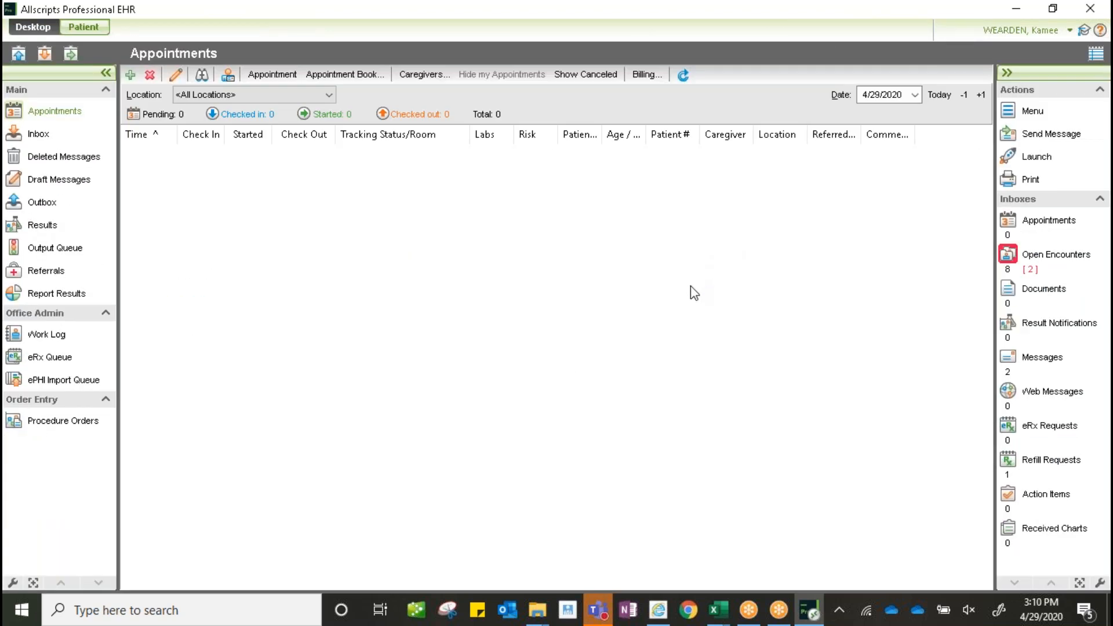
# - Open the recent training patient's chart from the patient search, accepting the encounter and dismissing reminders
pyautogui.click(97, 28)
pyautogui.click(305, 124)
pyautogui.click(471, 118)
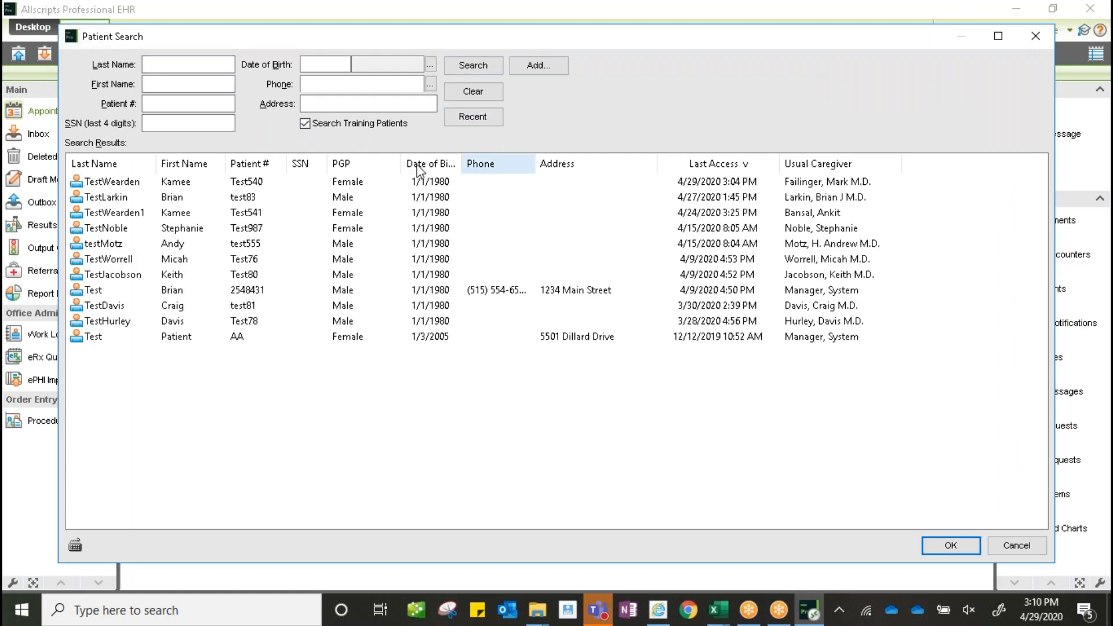
pyautogui.doubleClick(133, 181)
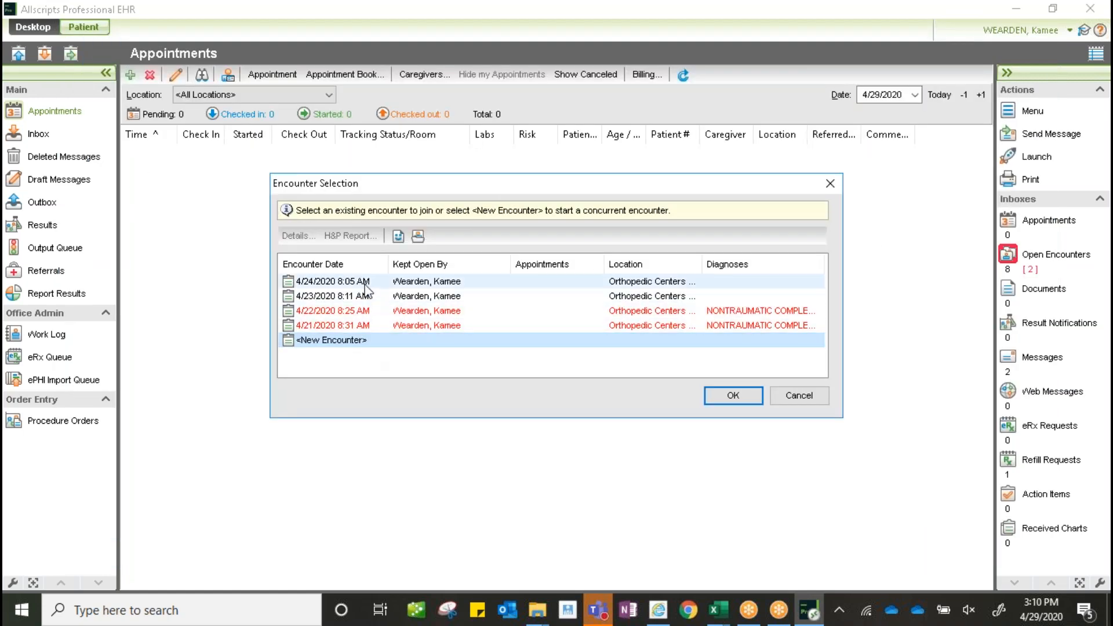
pyautogui.click(755, 402)
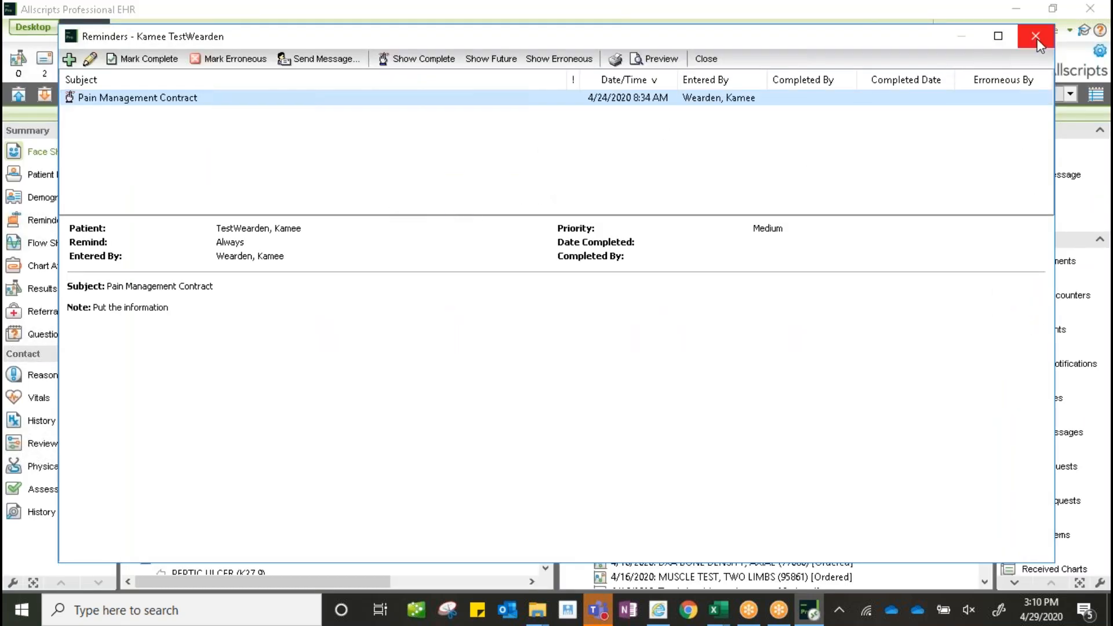
pyautogui.click(1035, 36)
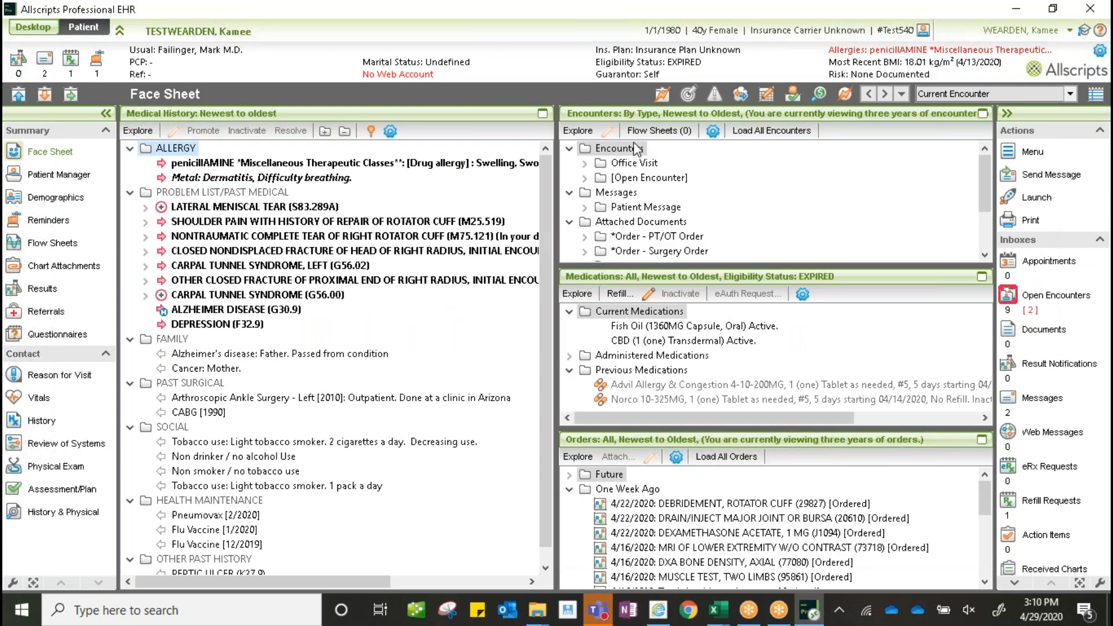
# - Review the 04/29/2020 queued surgery order under Attached Documents, then show the Print templates
pyautogui.click(617, 223)
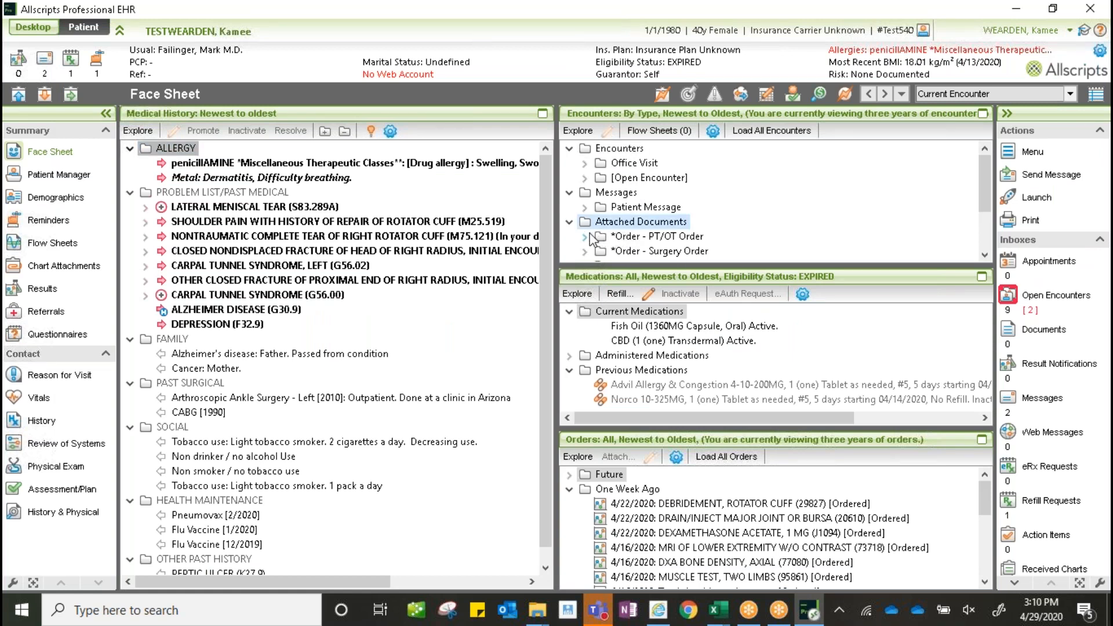
pyautogui.click(585, 251)
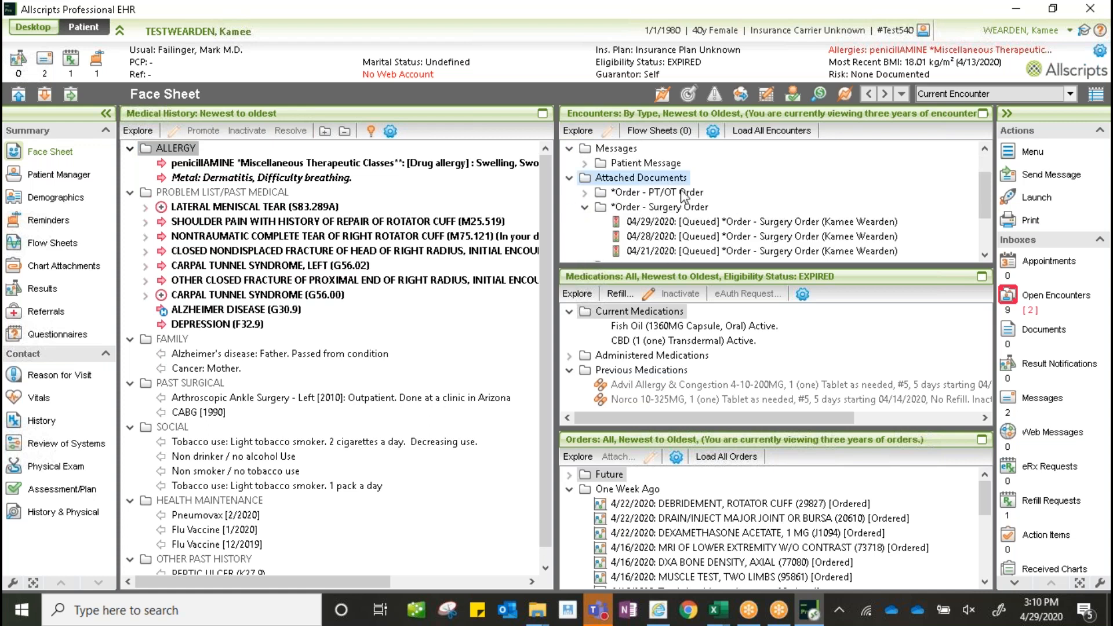
pyautogui.click(679, 222)
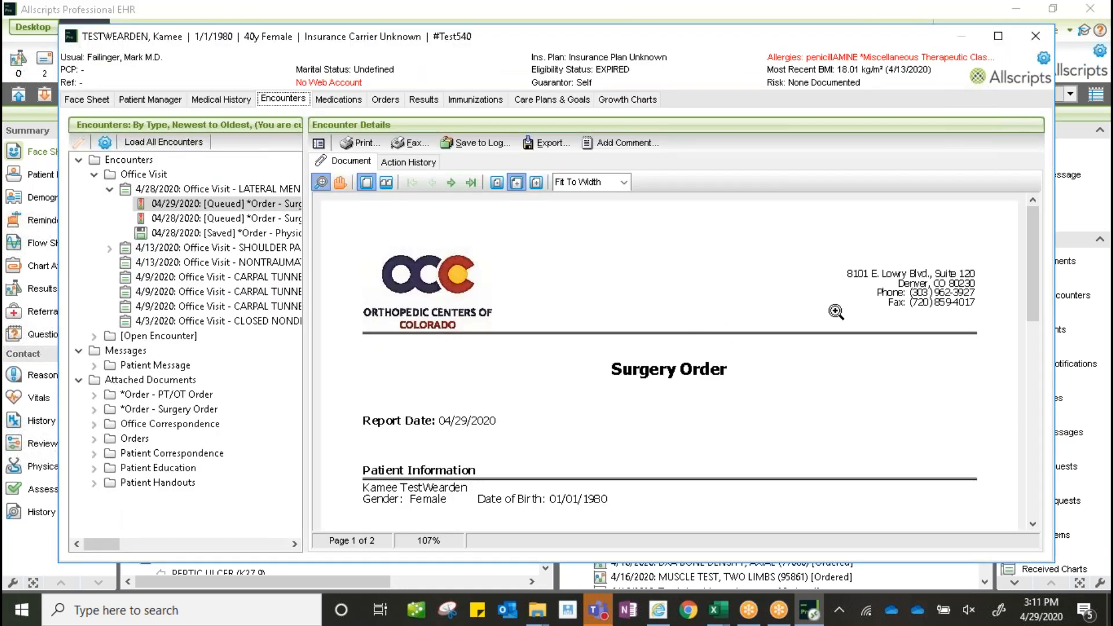
pyautogui.moveTo(1033, 217); pyautogui.dragTo(1056, 409)
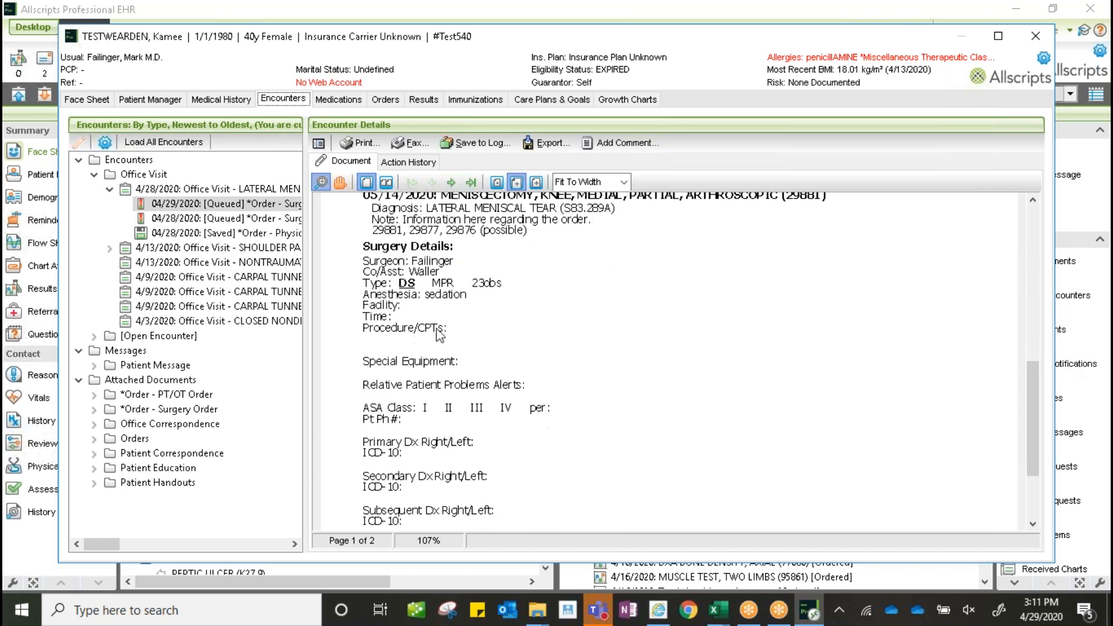
pyautogui.click(1036, 36)
pyautogui.click(1030, 223)
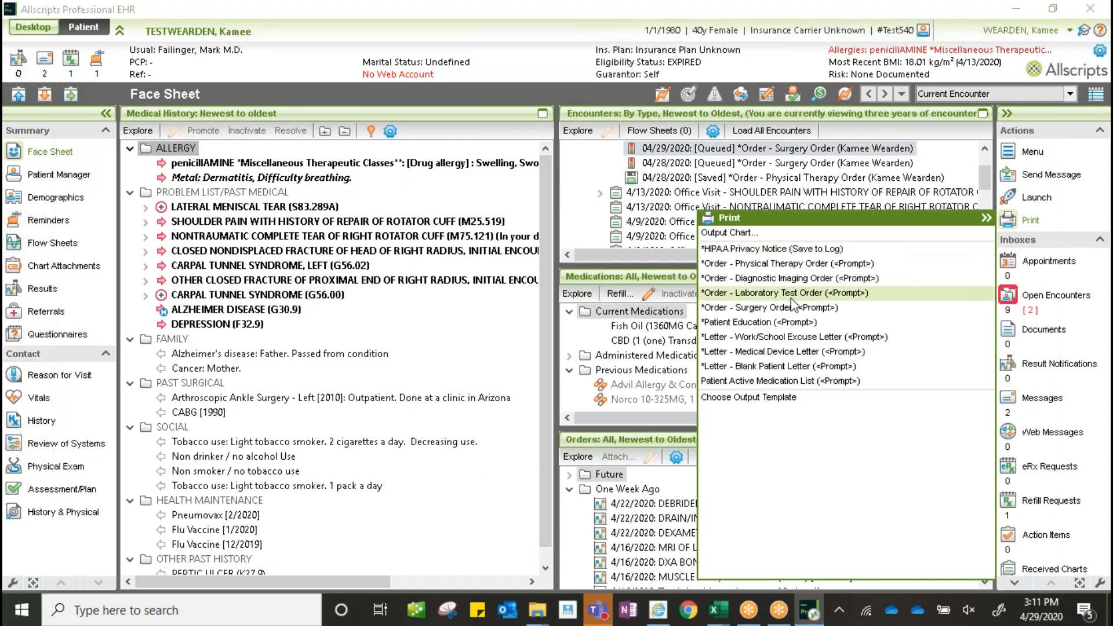
# - Start a new *Order - Surgery Order, insert SurgOrder_Template in Surgery Details, and enter Test 2 as surgeon
pyautogui.click(729, 312)
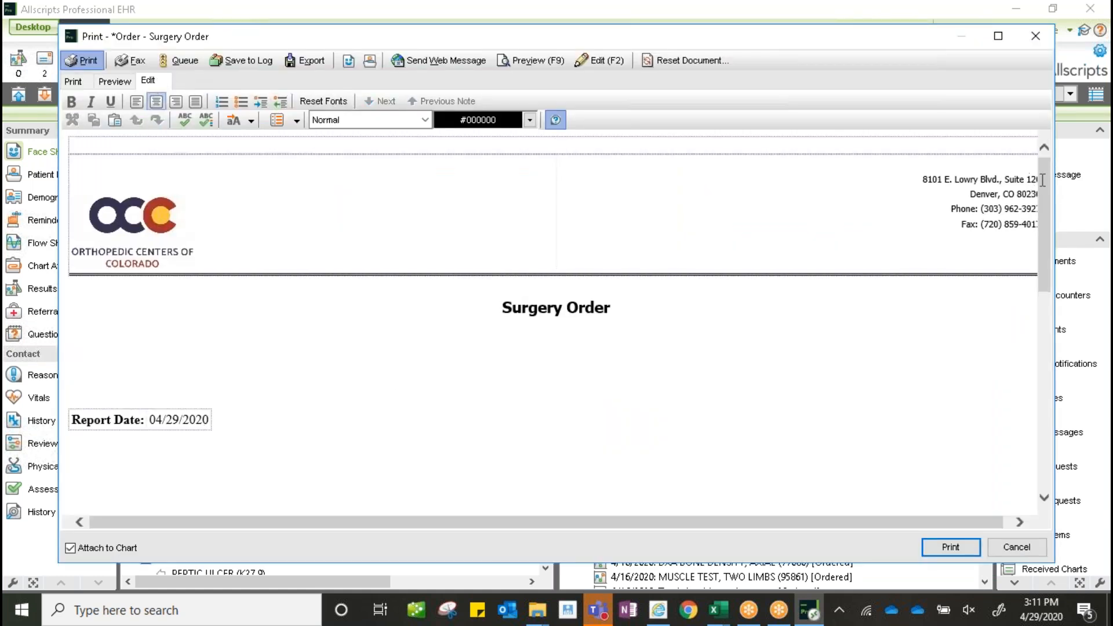
pyautogui.moveTo(1046, 203); pyautogui.dragTo(1041, 364)
pyautogui.click(156, 400)
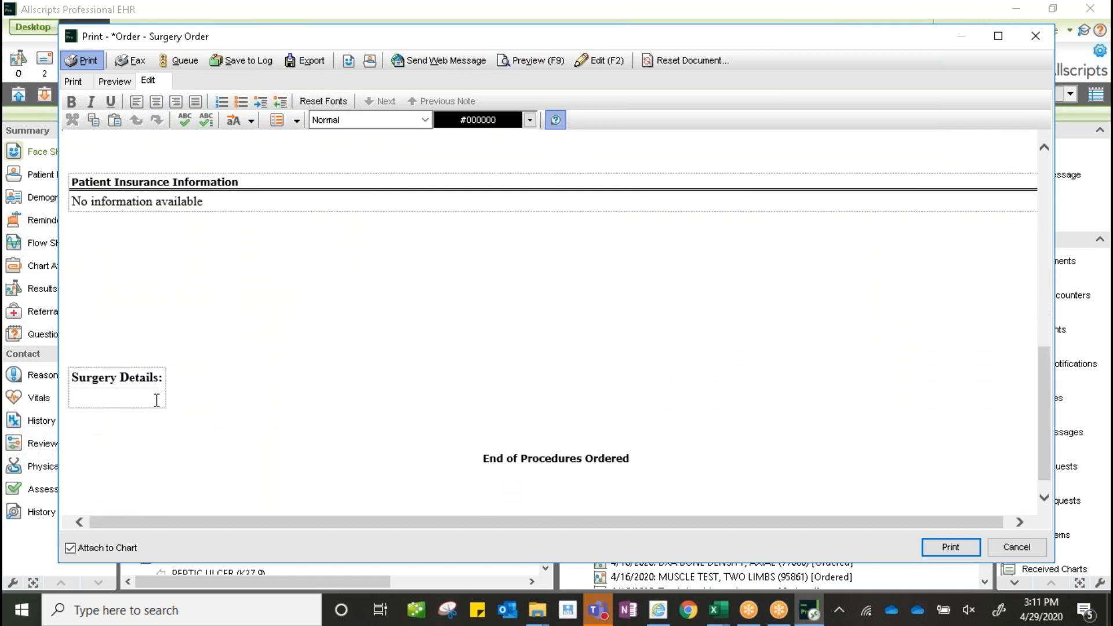
pyautogui.click(250, 120)
pyautogui.click(311, 401)
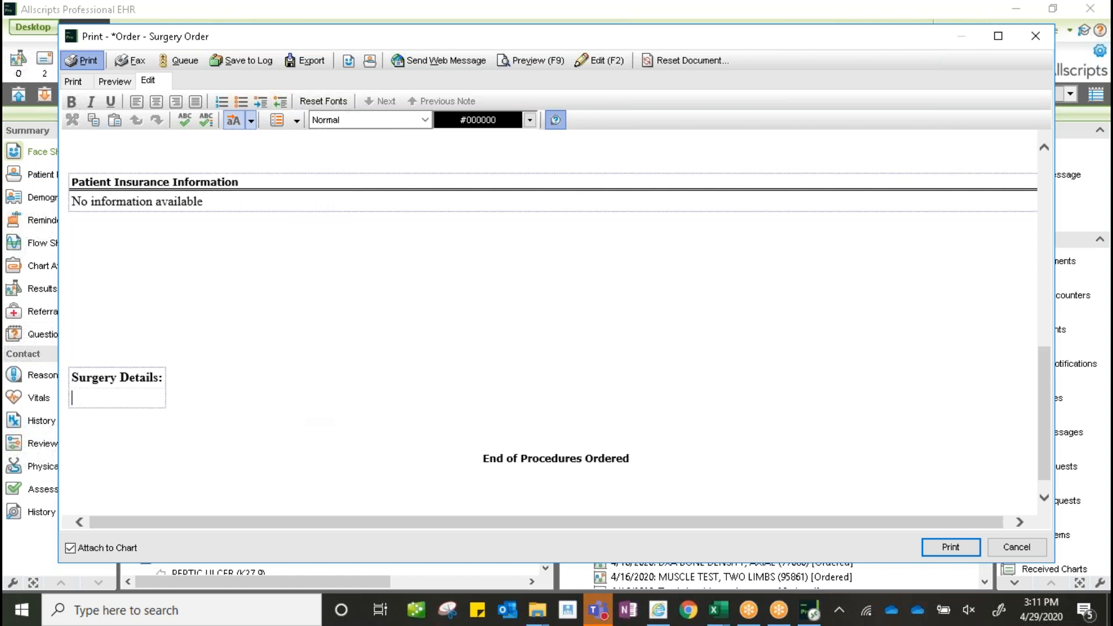
pyautogui.scroll(-3, 149, 448)
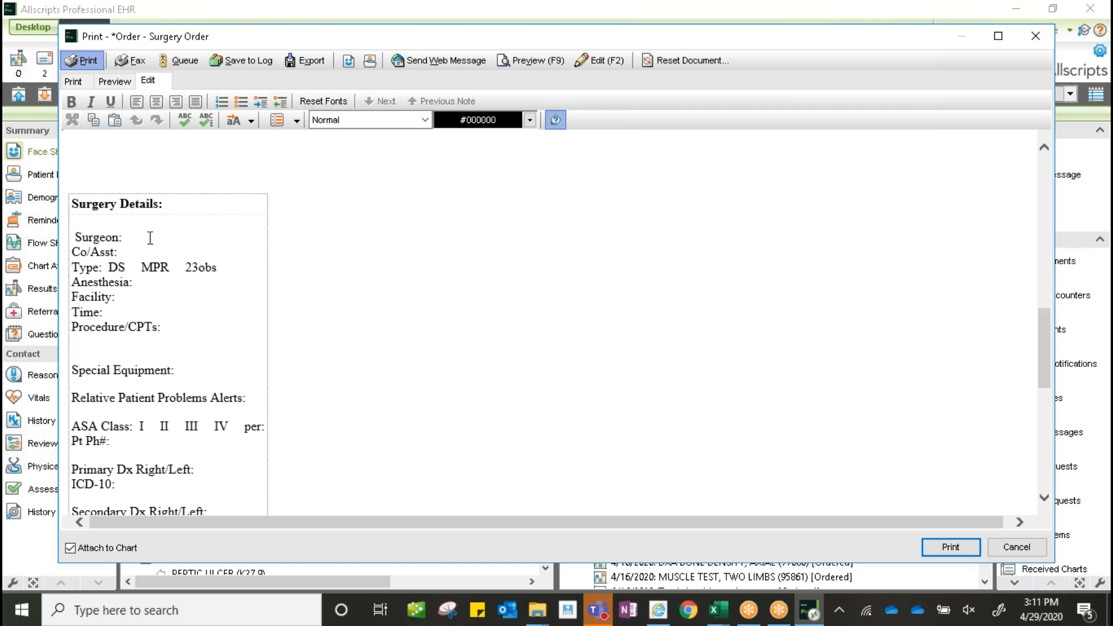
pyautogui.write('Test 2')
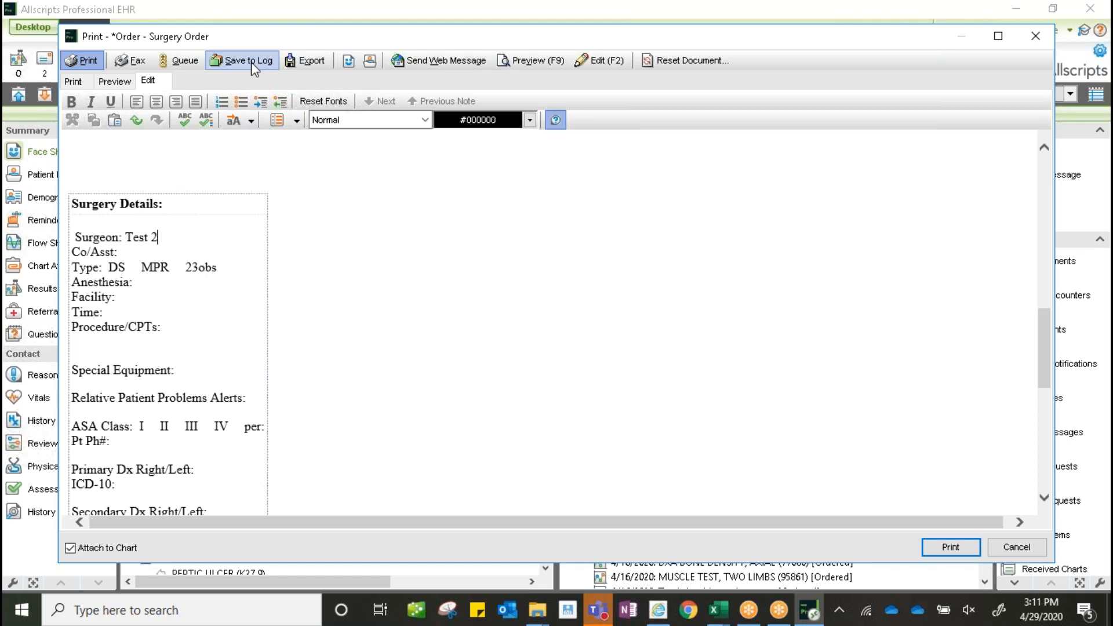
# - Switch the new surgery order to Queue and confirm queuing it
pyautogui.click(186, 65)
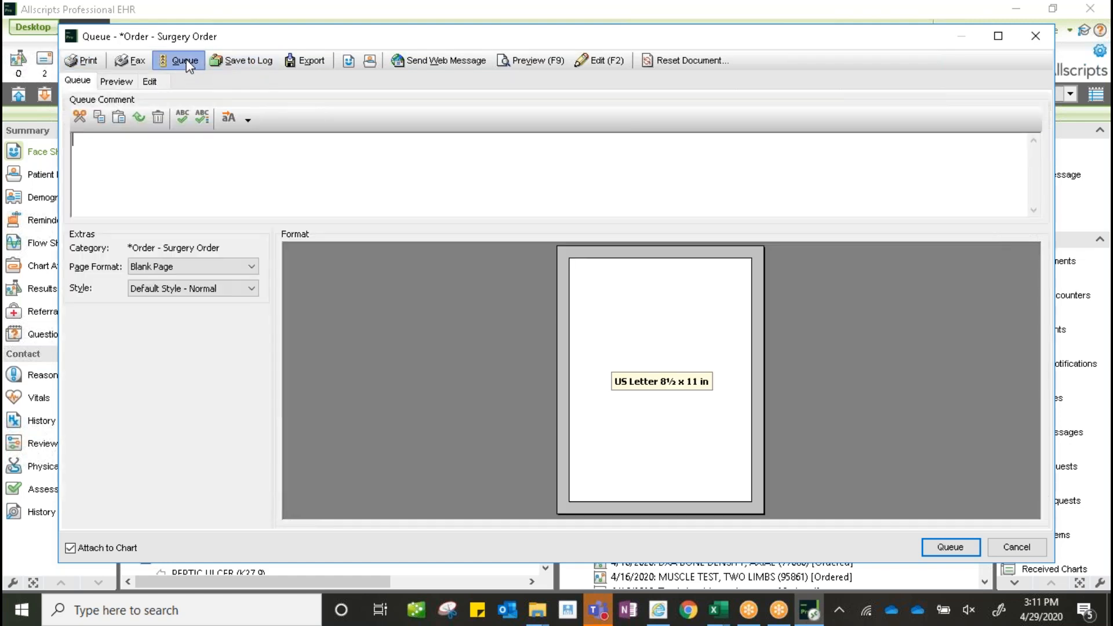
pyautogui.click(961, 549)
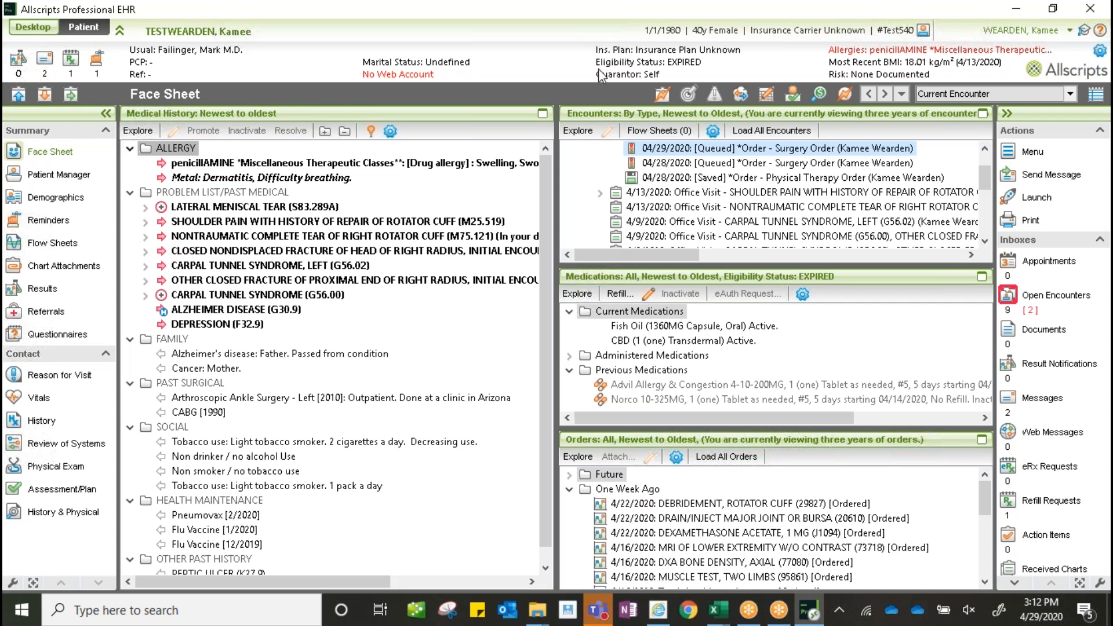
# - Go to the Desktop's Output Queue and widen the Document column to show full names
pyautogui.click(34, 27)
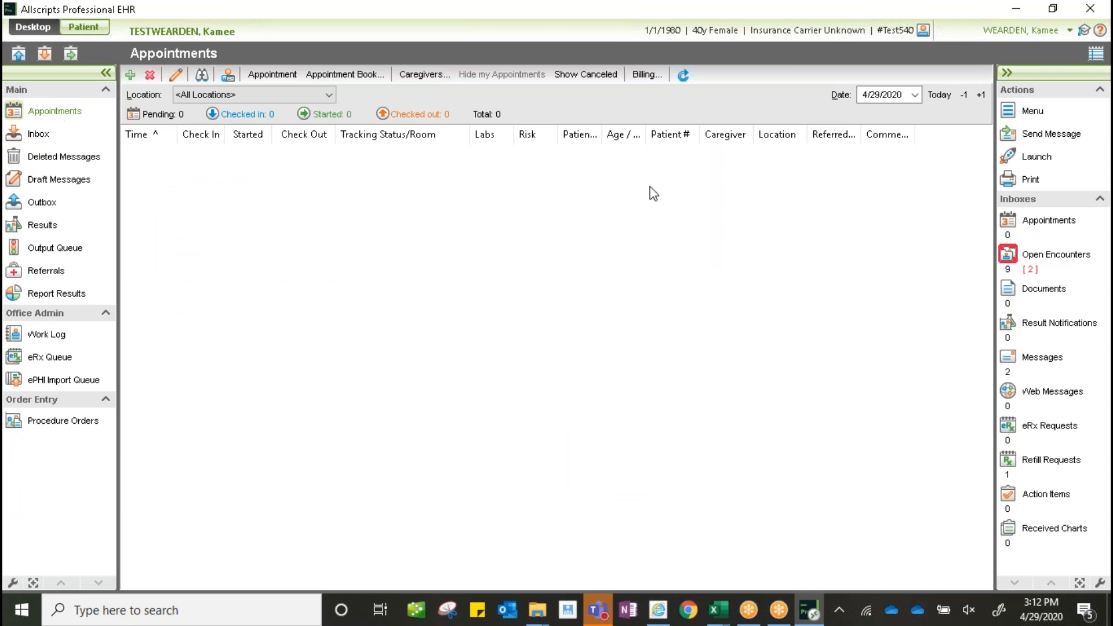
pyautogui.click(41, 250)
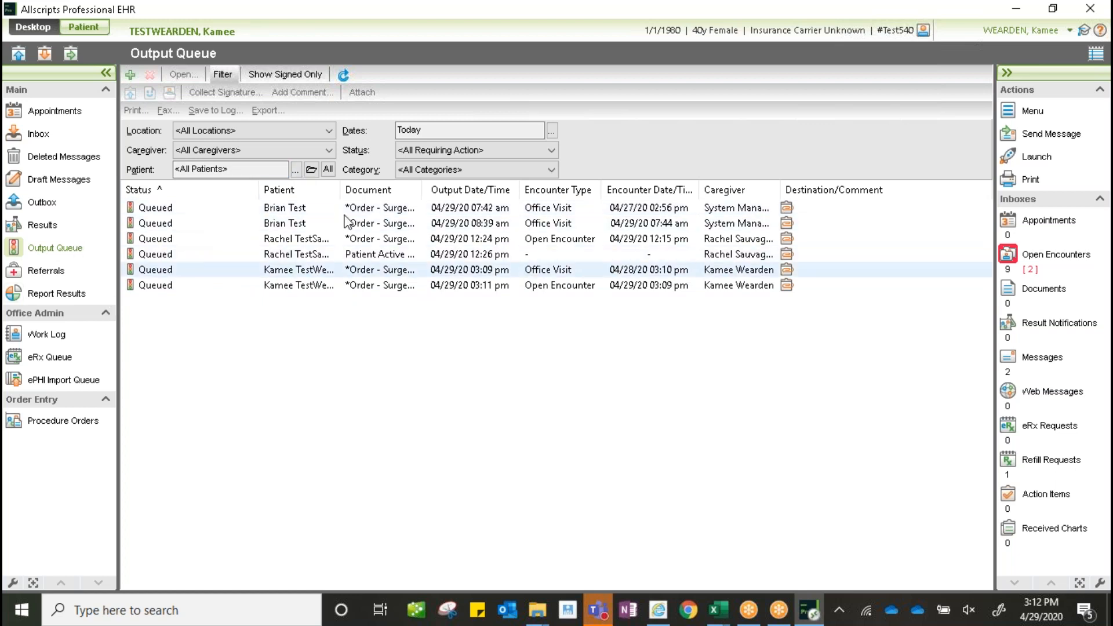
pyautogui.moveTo(423, 195); pyautogui.dragTo(499, 195)
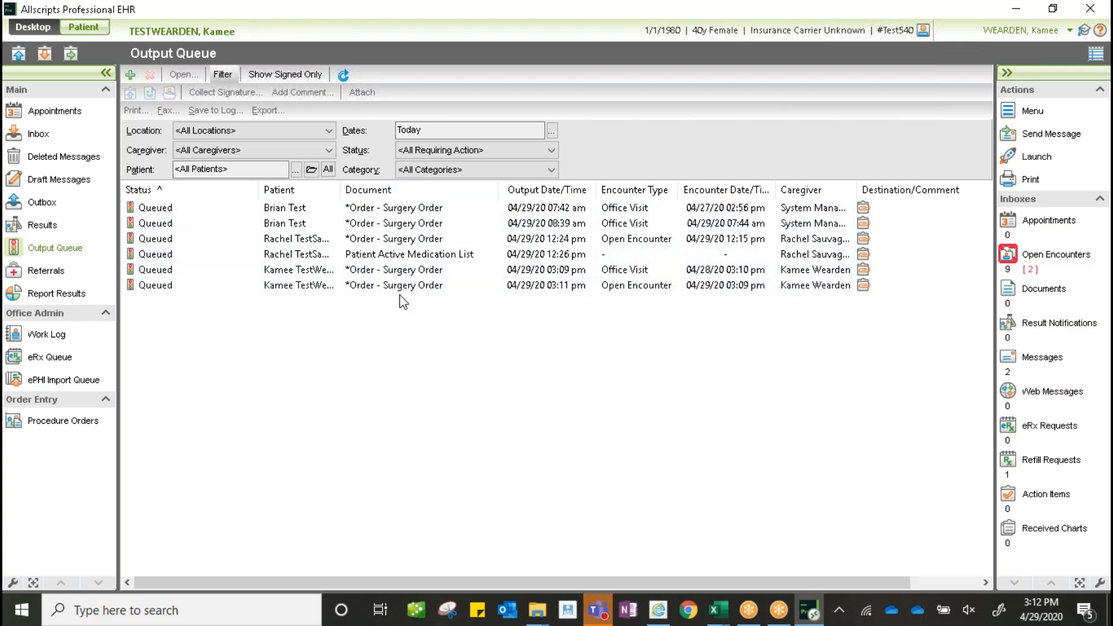
# - Filter the Output Queue to *Order - Surgery Order, keeping Status at <All Requiring Action>
pyautogui.click(378, 255)
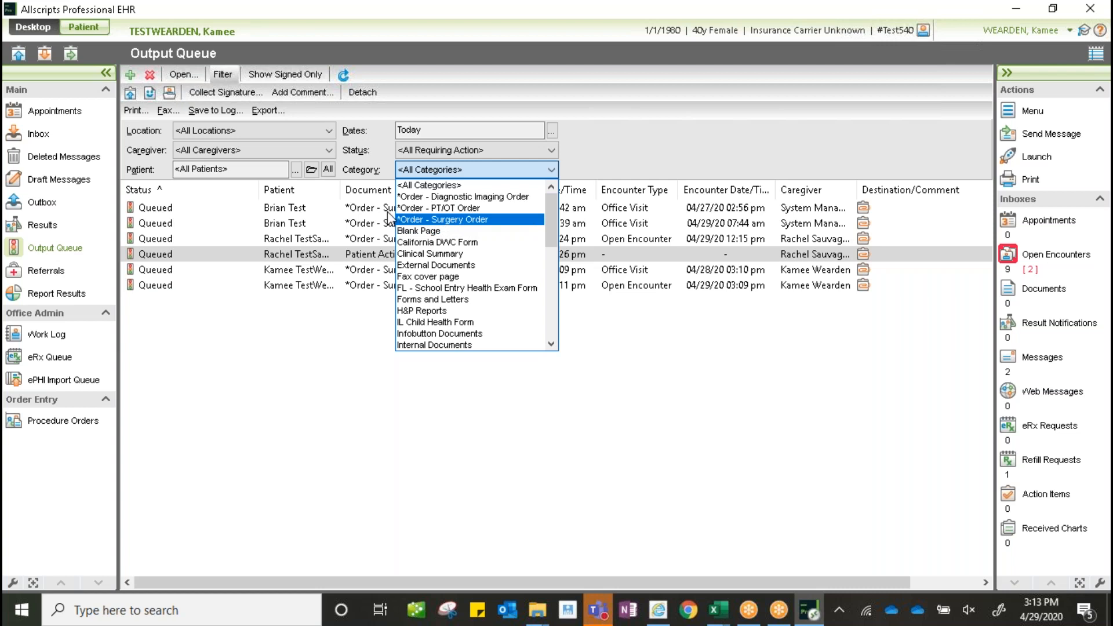
pyautogui.click(457, 221)
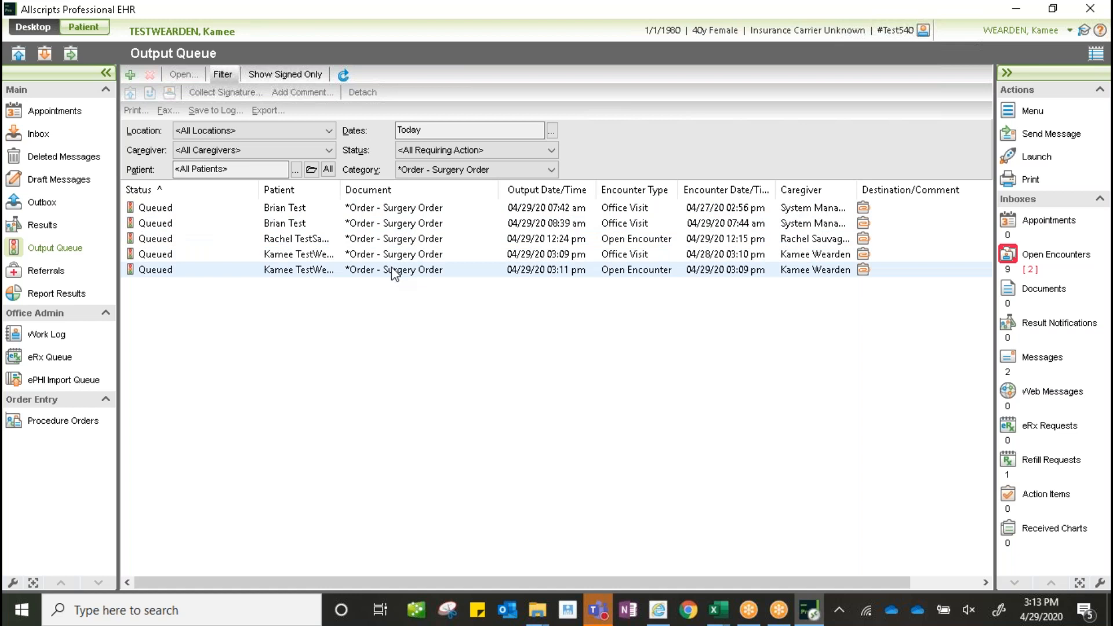
pyautogui.click(426, 151)
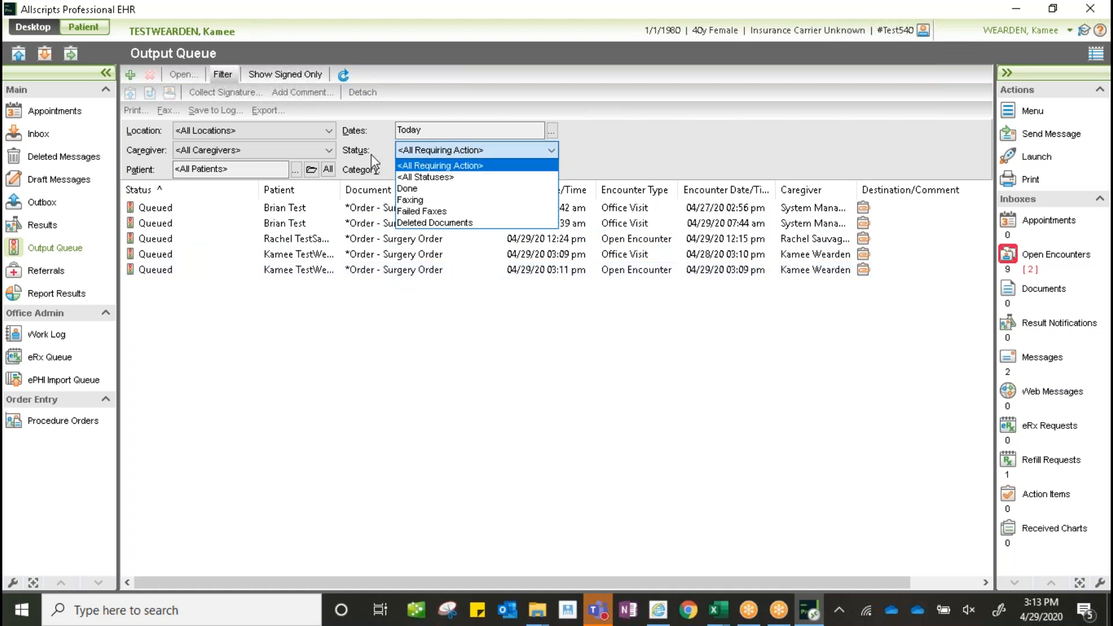
pyautogui.click(443, 166)
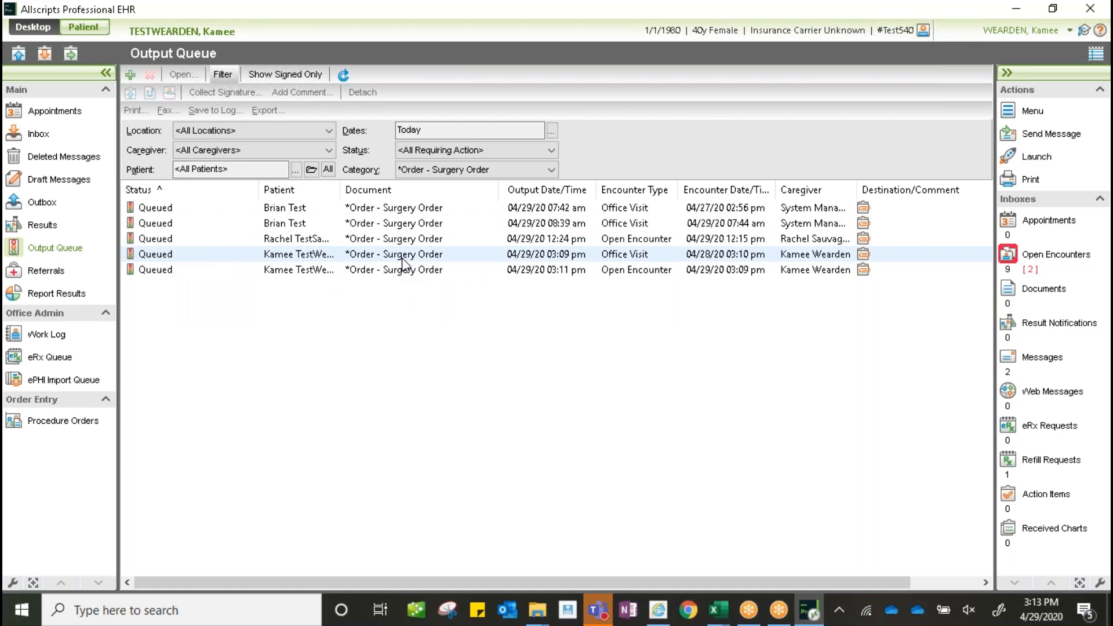
pyautogui.click(478, 149)
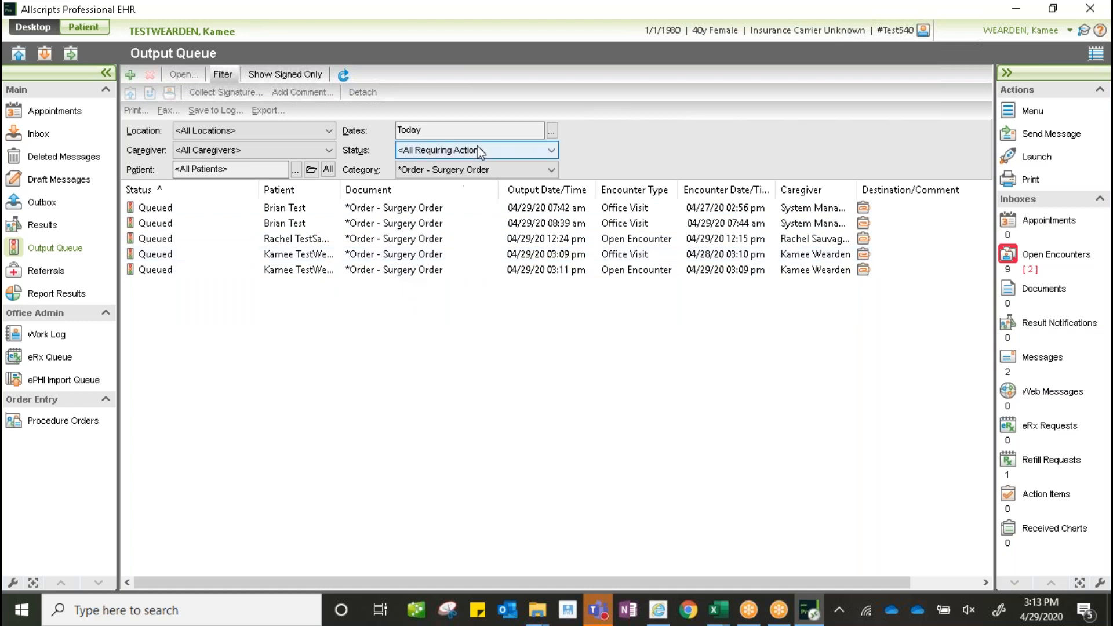
# - Show <All Statuses>, sort by Status descending, then restore the <All Requiring Action> filter
pyautogui.click(452, 177)
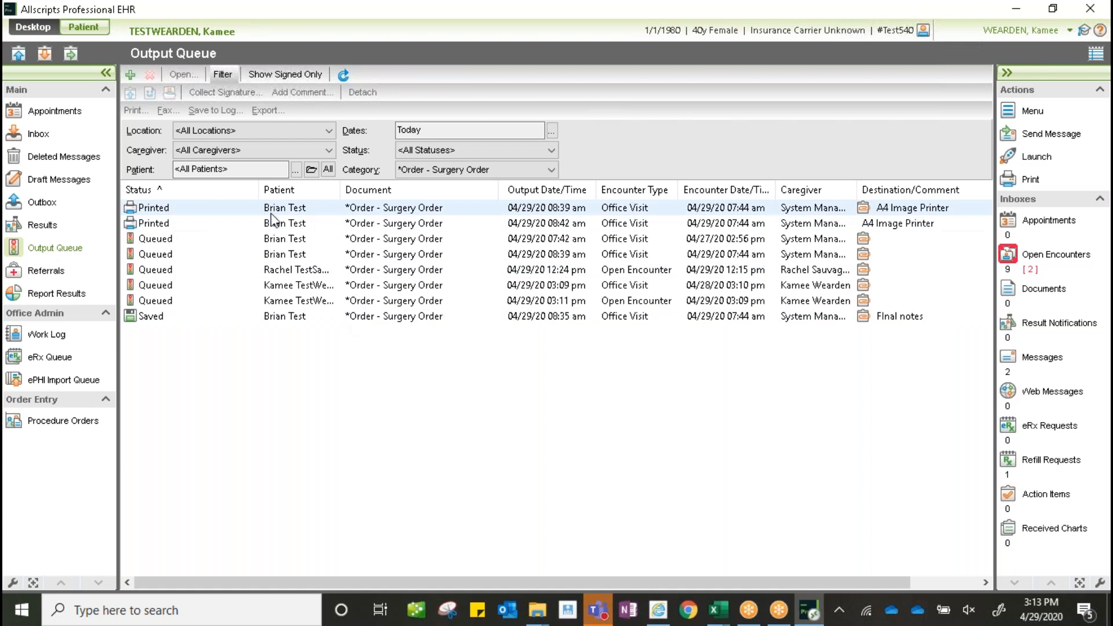
pyautogui.click(145, 192)
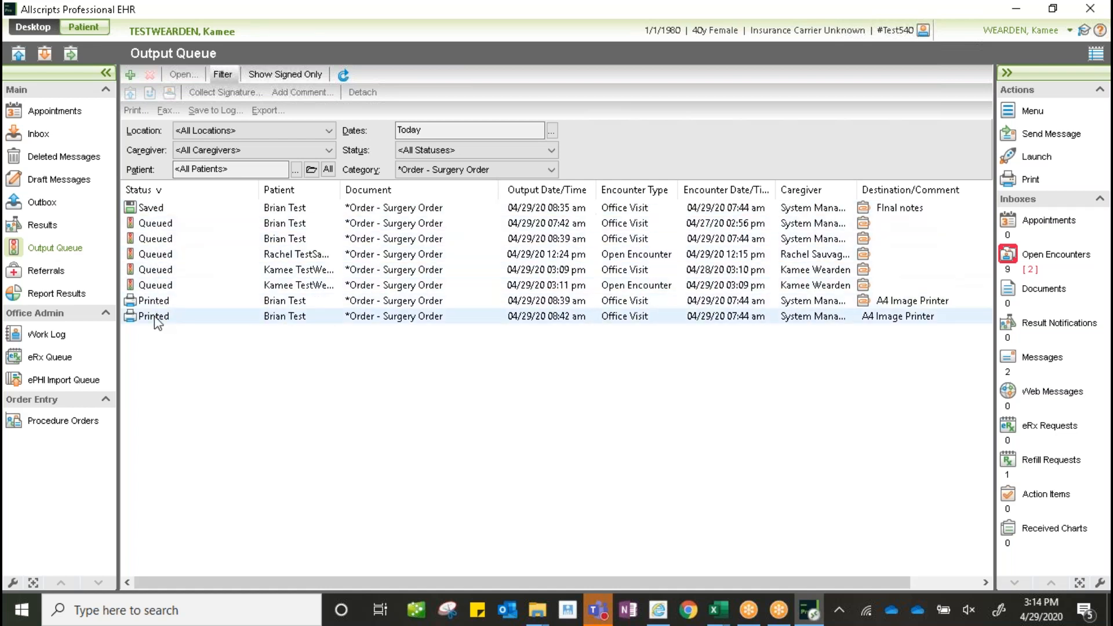
pyautogui.click(149, 192)
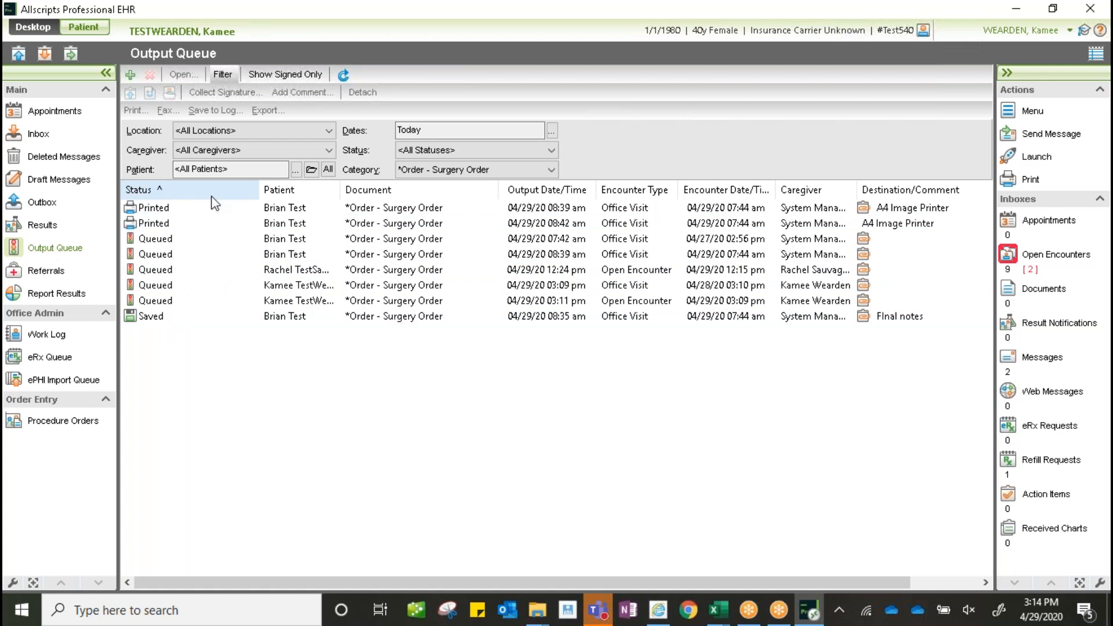
pyautogui.click(248, 191)
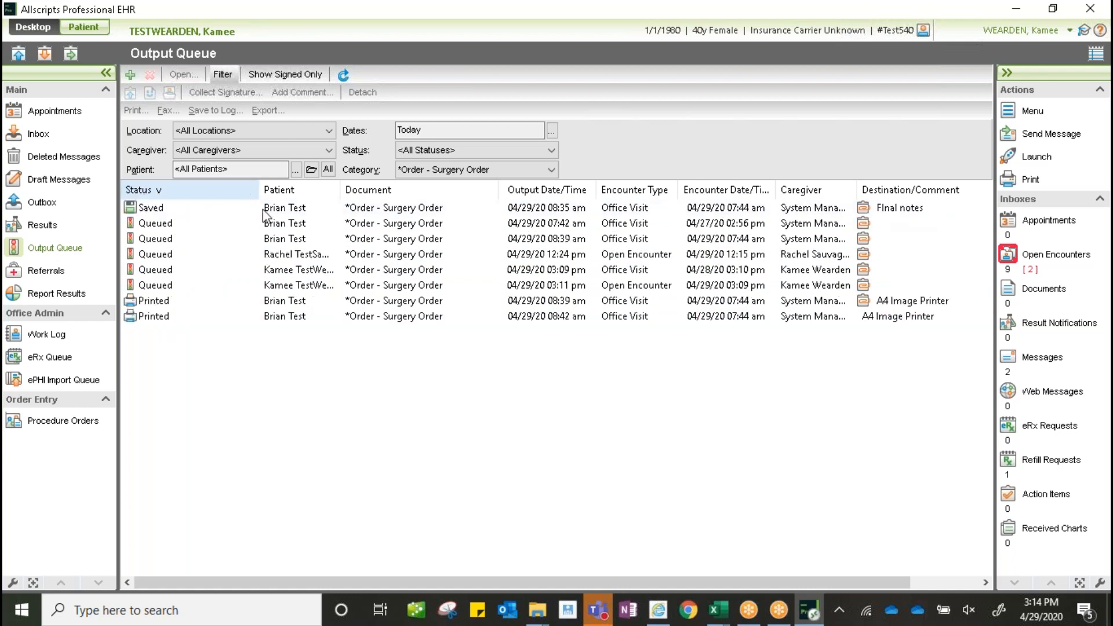
pyautogui.click(461, 150)
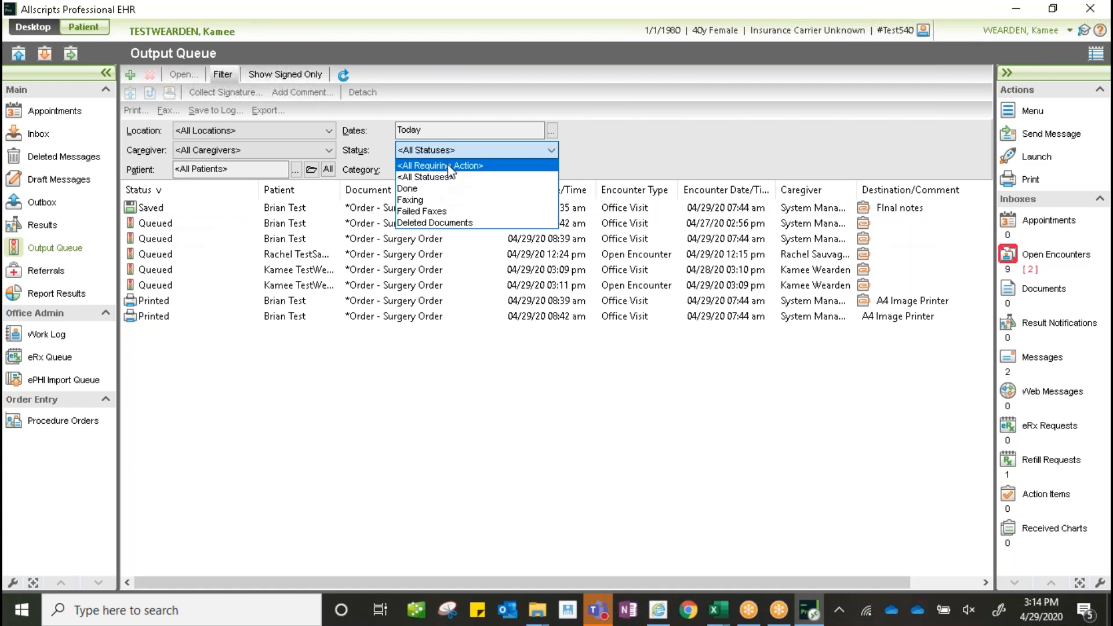
pyautogui.click(449, 167)
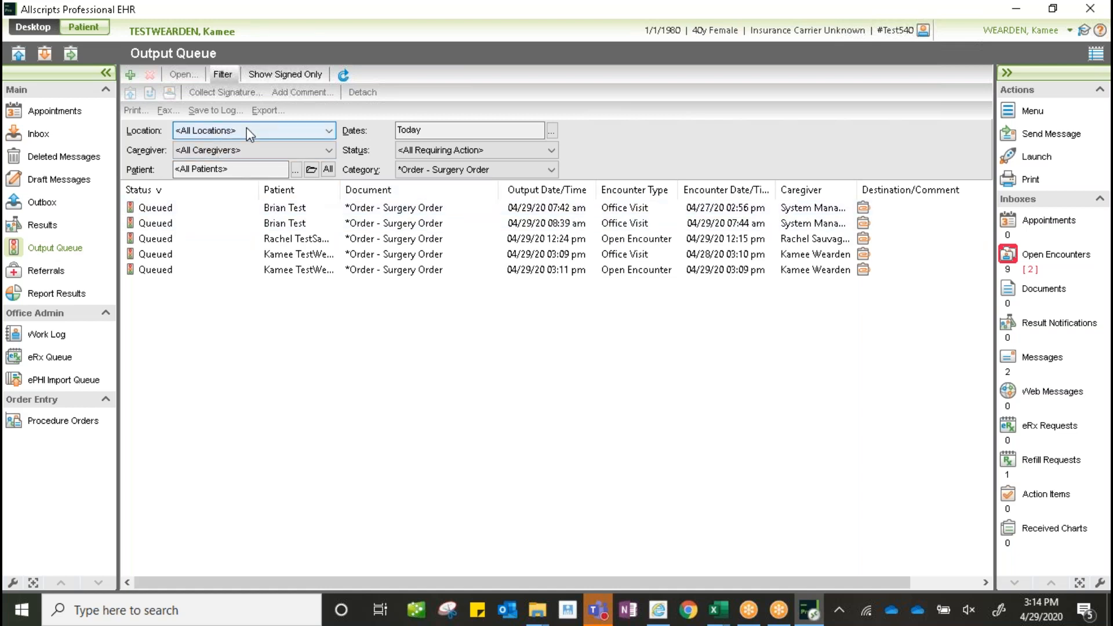
# - Leave Location at all locations, browse the caregivers, and reopen the Caregiver list
pyautogui.click(223, 131)
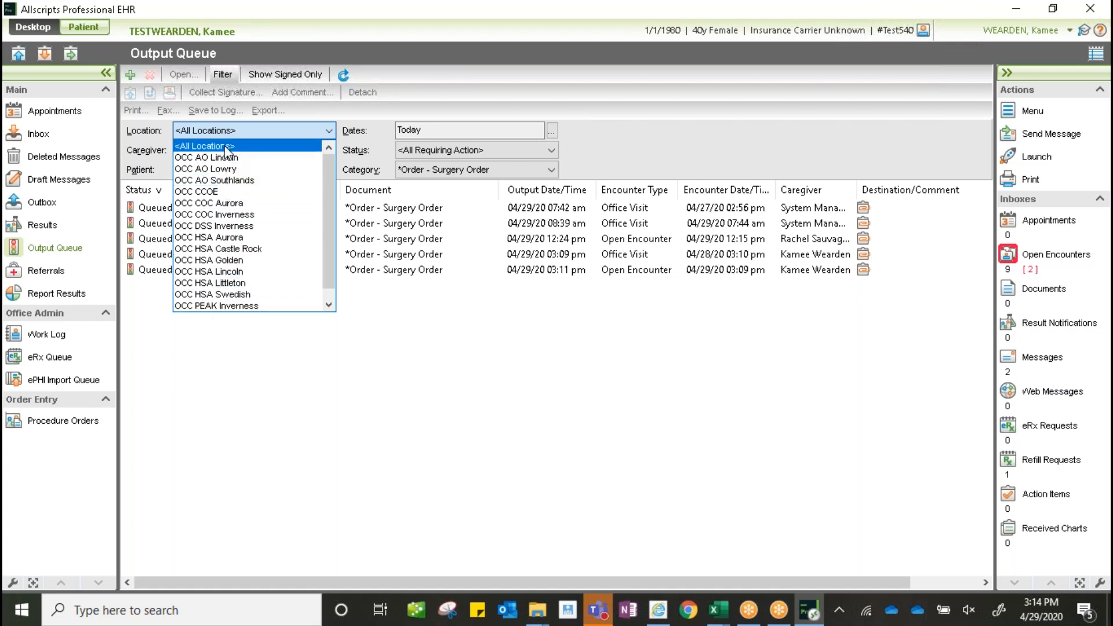
pyautogui.click(311, 145)
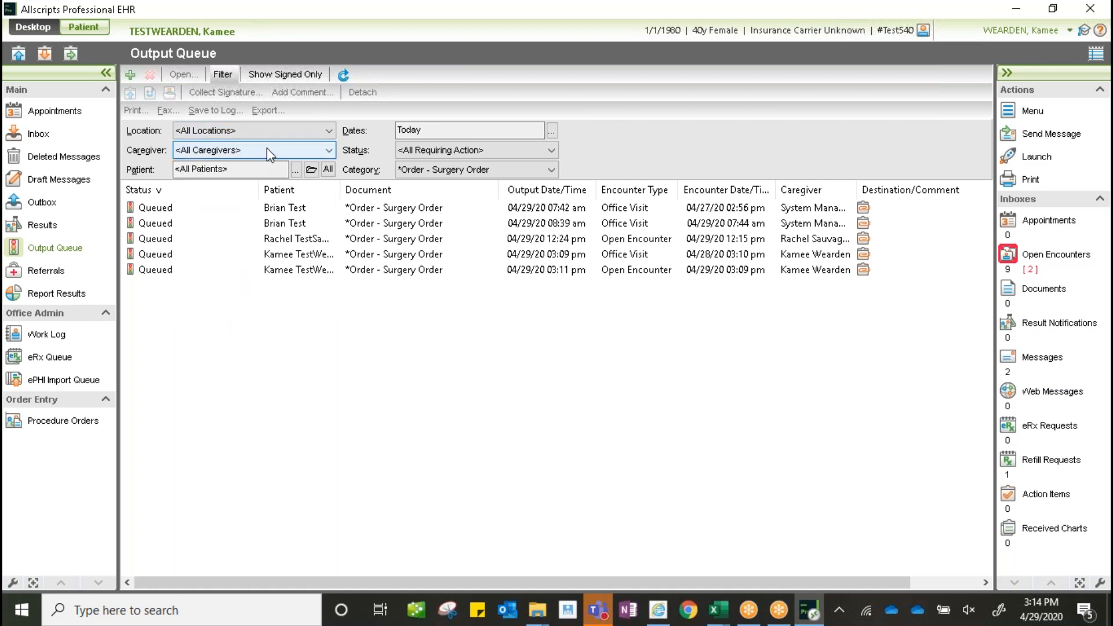
pyautogui.click(333, 151)
pyautogui.scroll(-1, 300, 261)
pyautogui.scroll(-2, 300, 264)
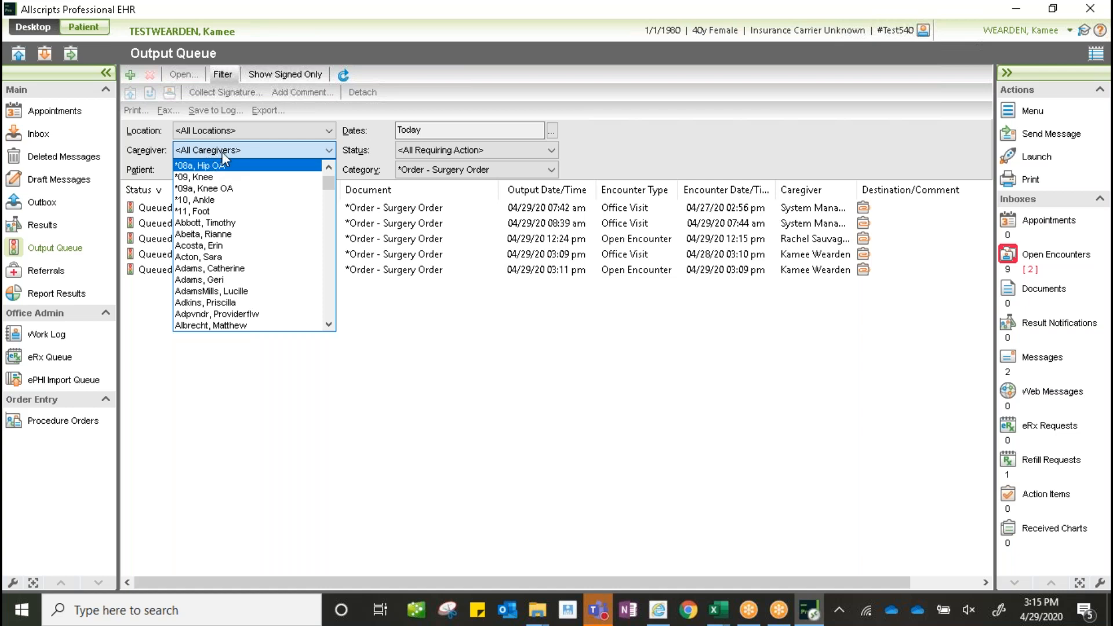
pyautogui.click(326, 154)
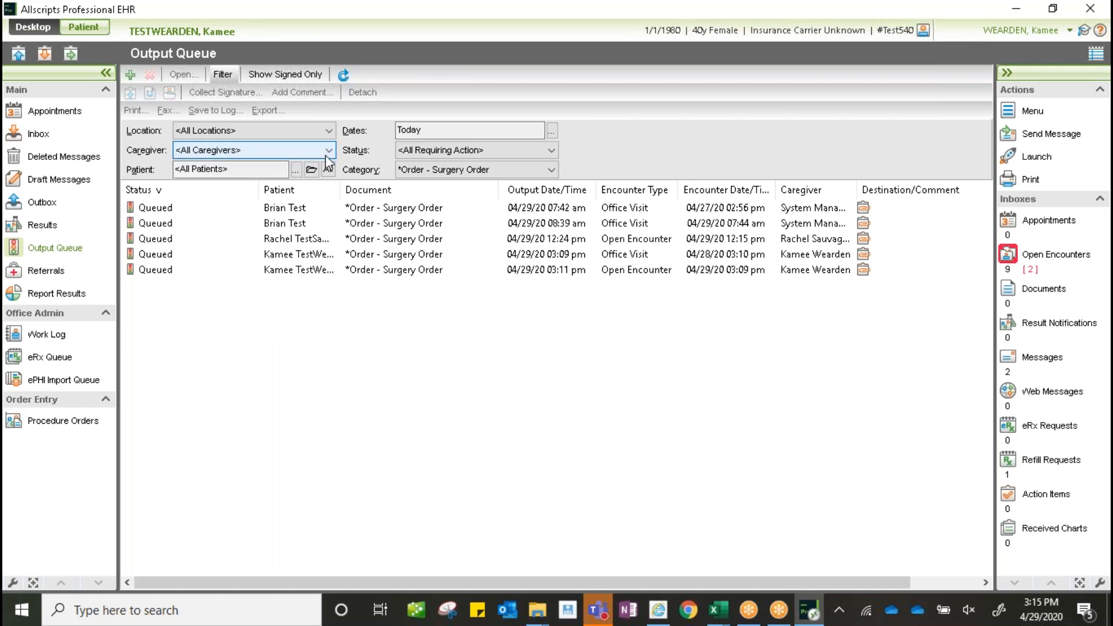
pyautogui.click(181, 152)
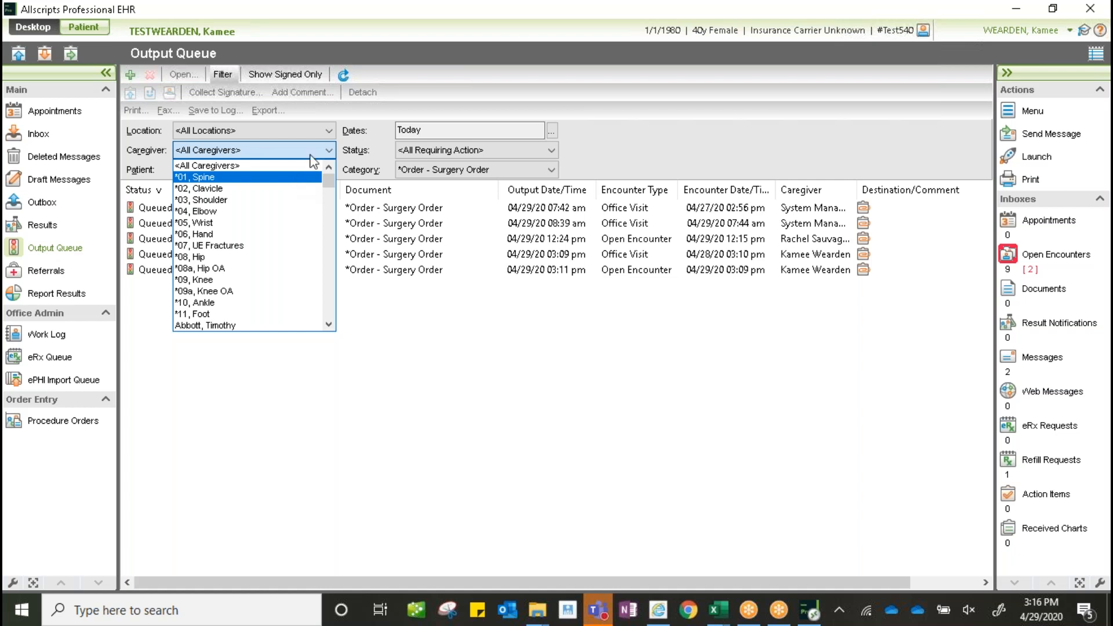
# - Filter the queue to one caregiver and save it as quick filter #3, named for that caregiver's surgeries
pyautogui.press('f')
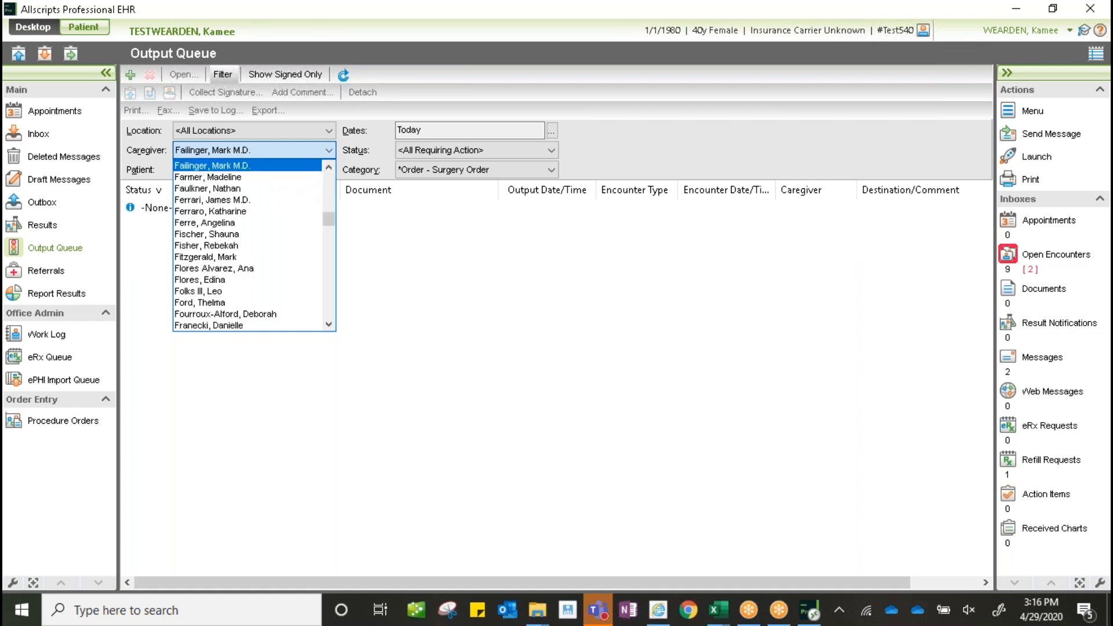
pyautogui.click(250, 166)
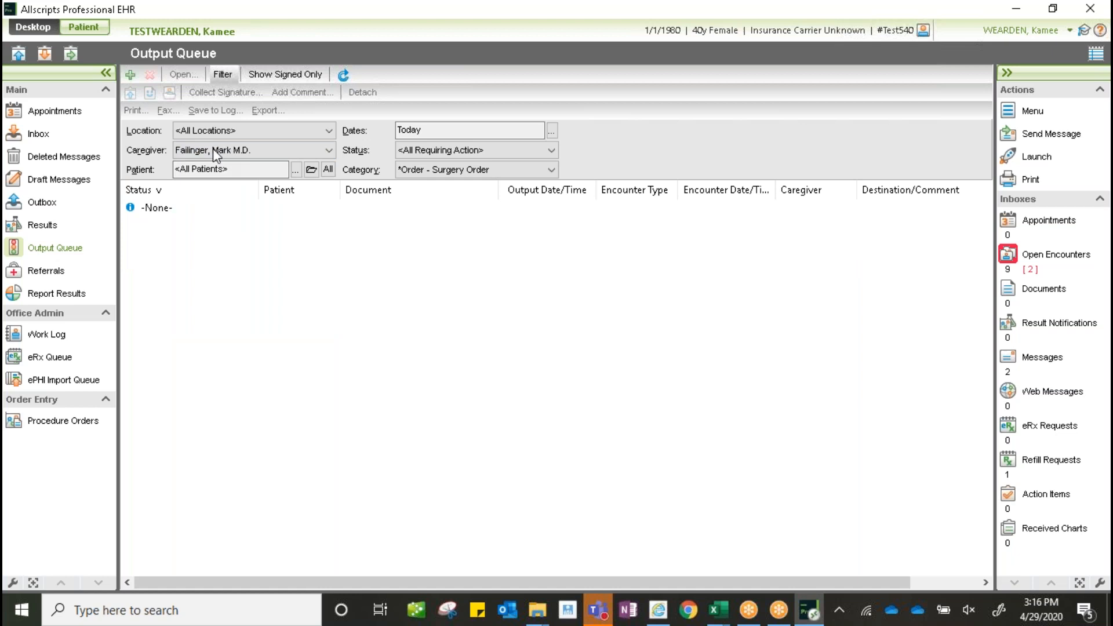
pyautogui.click(223, 75)
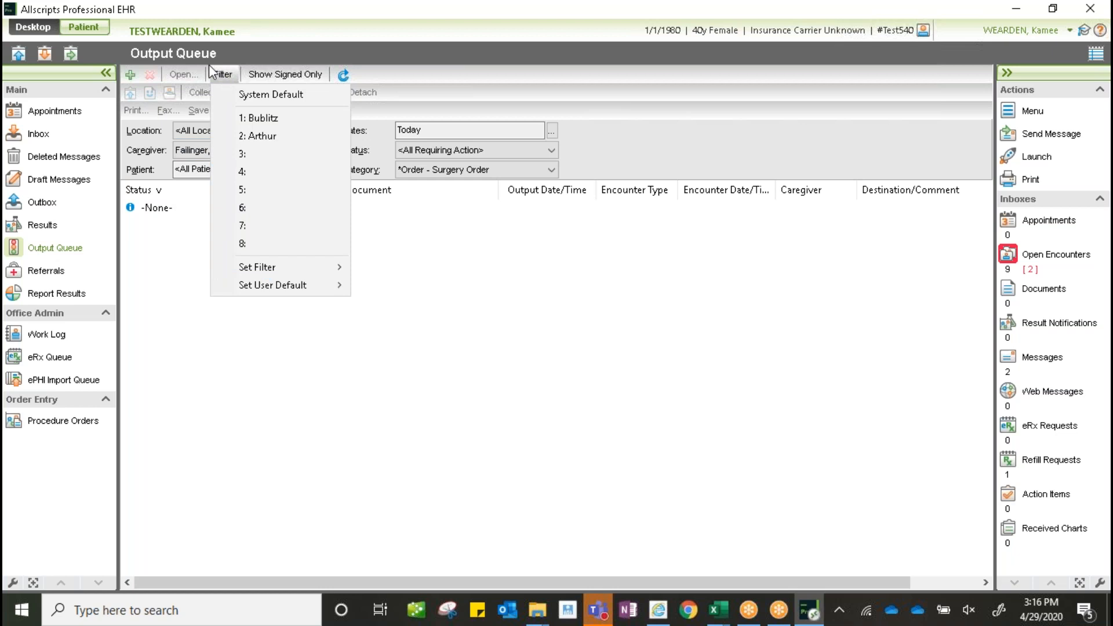
pyautogui.moveTo(268, 272)
pyautogui.moveTo(315, 272)
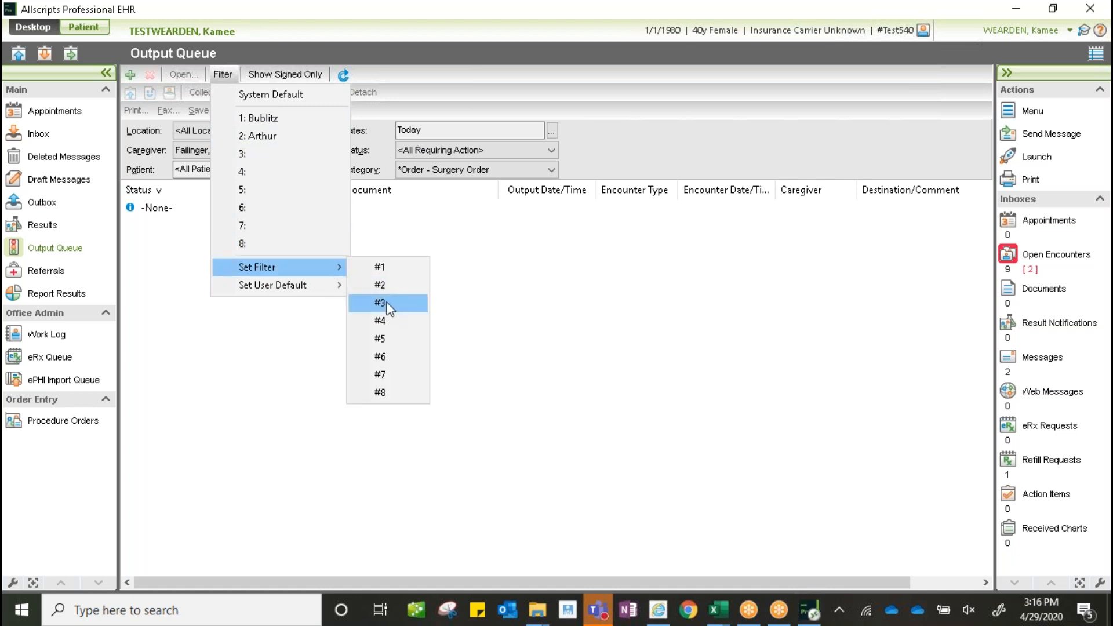
pyautogui.click(387, 307)
pyautogui.write('Failinger Surgery')
pyautogui.click(566, 320)
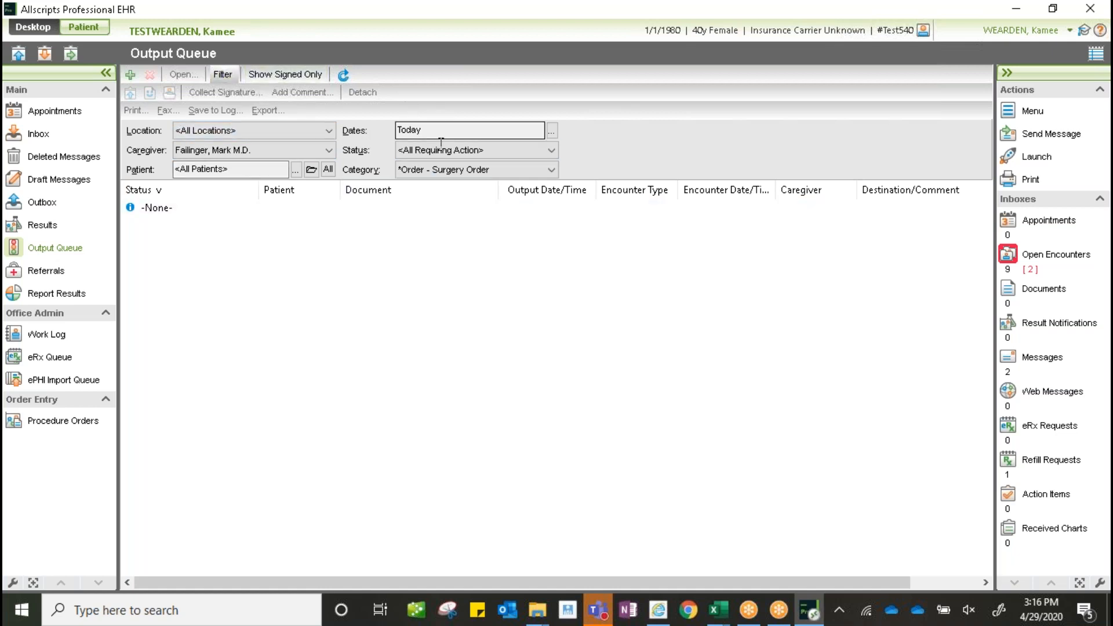
# - Apply the newly saved quick filter 3 to the Output Queue
pyautogui.click(223, 74)
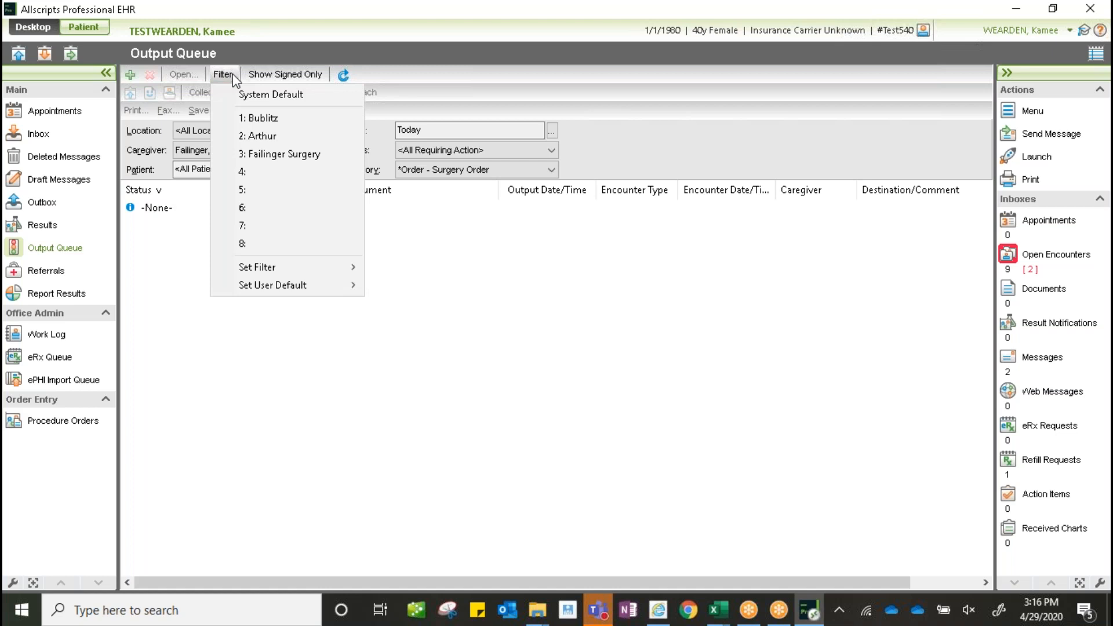
pyautogui.click(275, 155)
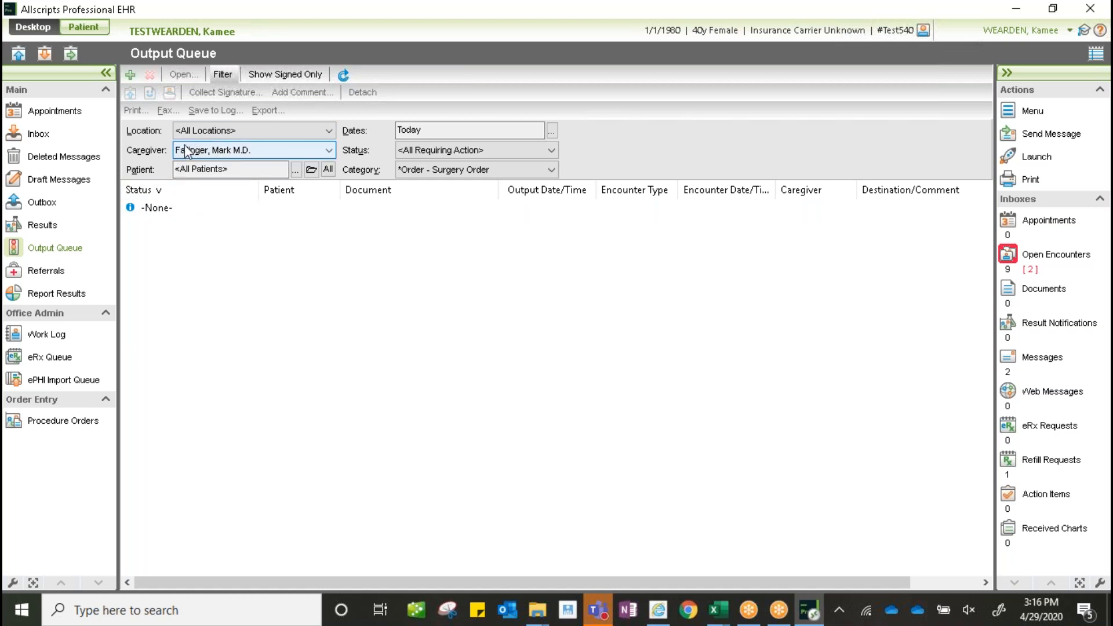
pyautogui.click(224, 74)
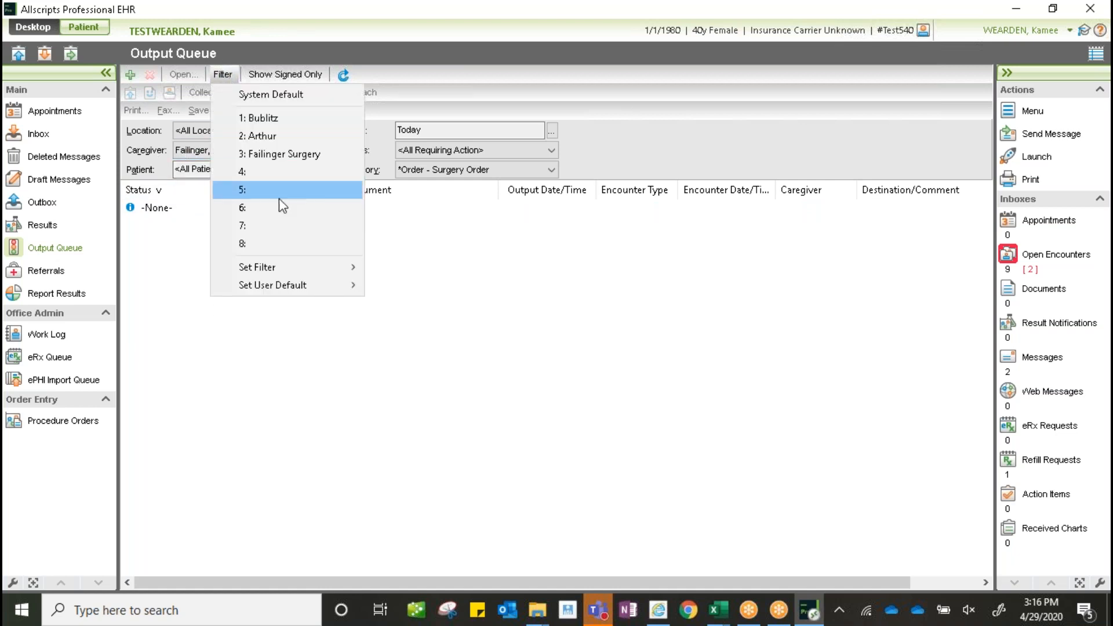
pyautogui.click(491, 259)
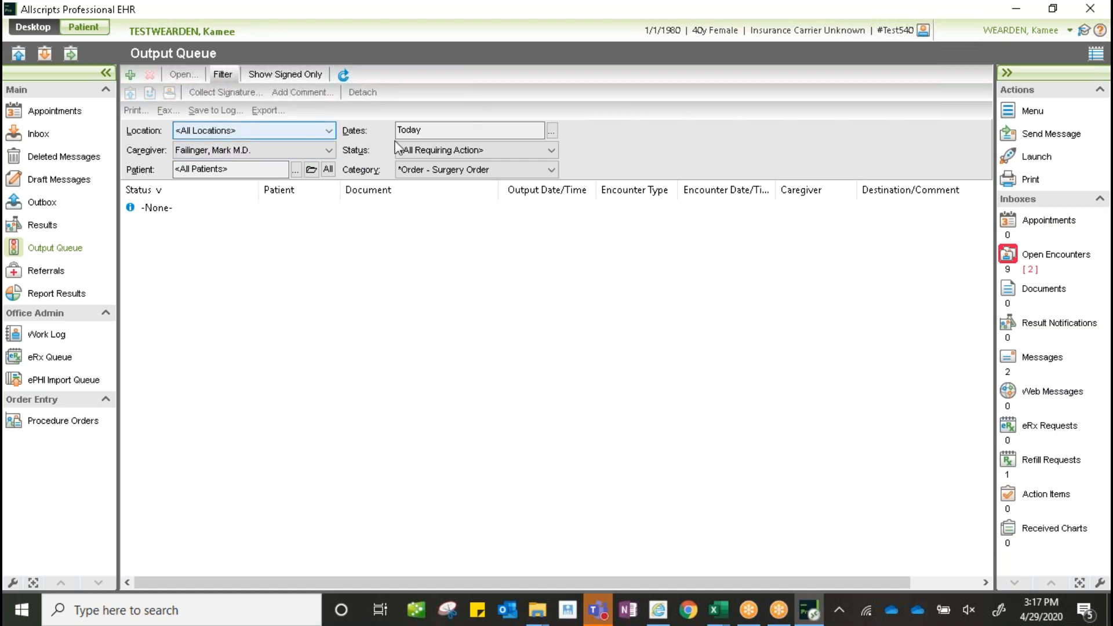
# - Set the Caregiver filter back to <All Caregivers>
pyautogui.click(330, 151)
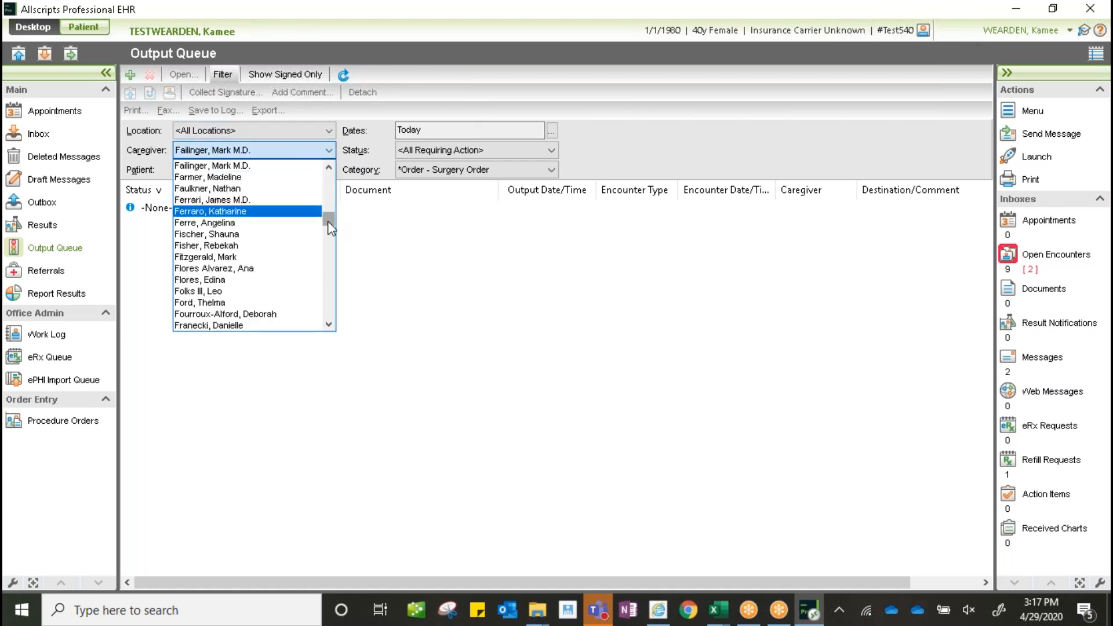
pyautogui.moveTo(329, 222); pyautogui.dragTo(327, 164)
pyautogui.click(284, 157)
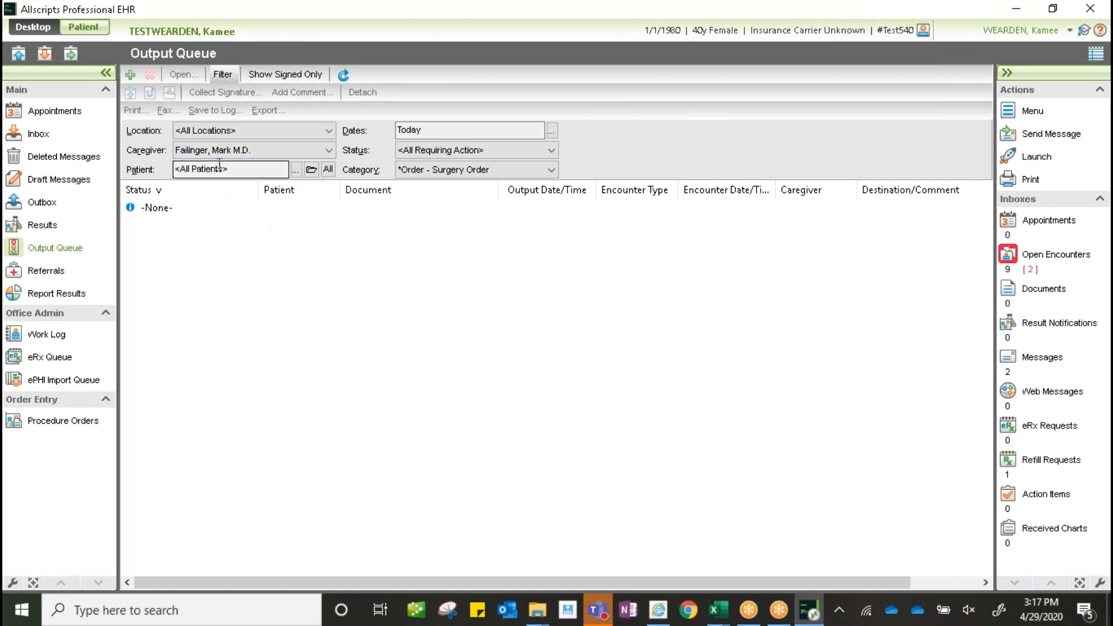
pyautogui.click(330, 151)
pyautogui.click(329, 190)
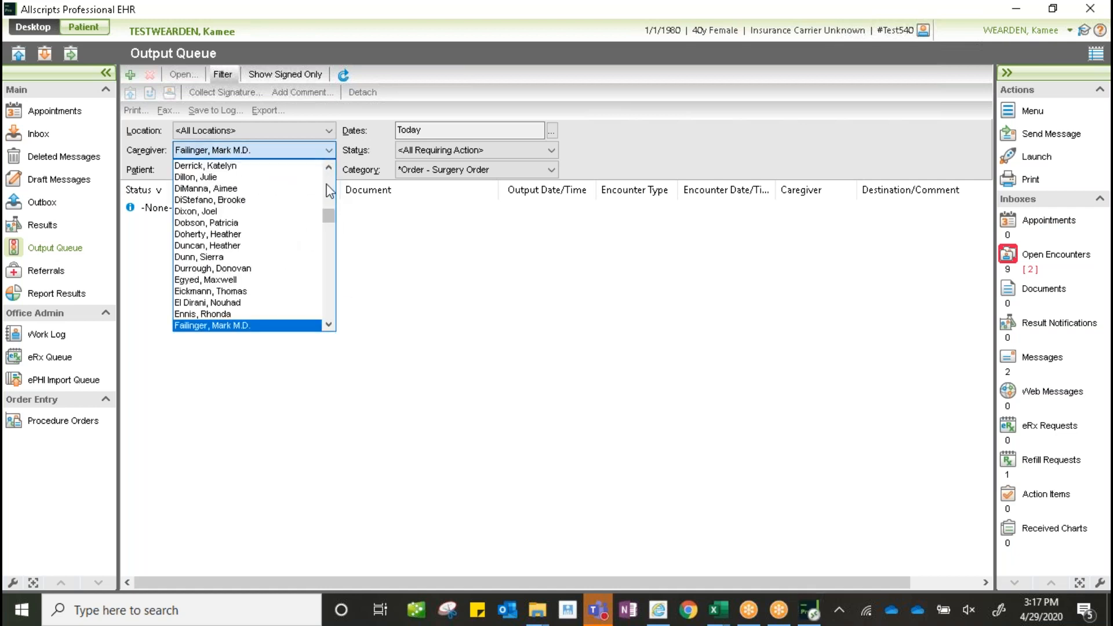
pyautogui.moveTo(330, 214); pyautogui.dragTo(326, 159)
pyautogui.click(291, 166)
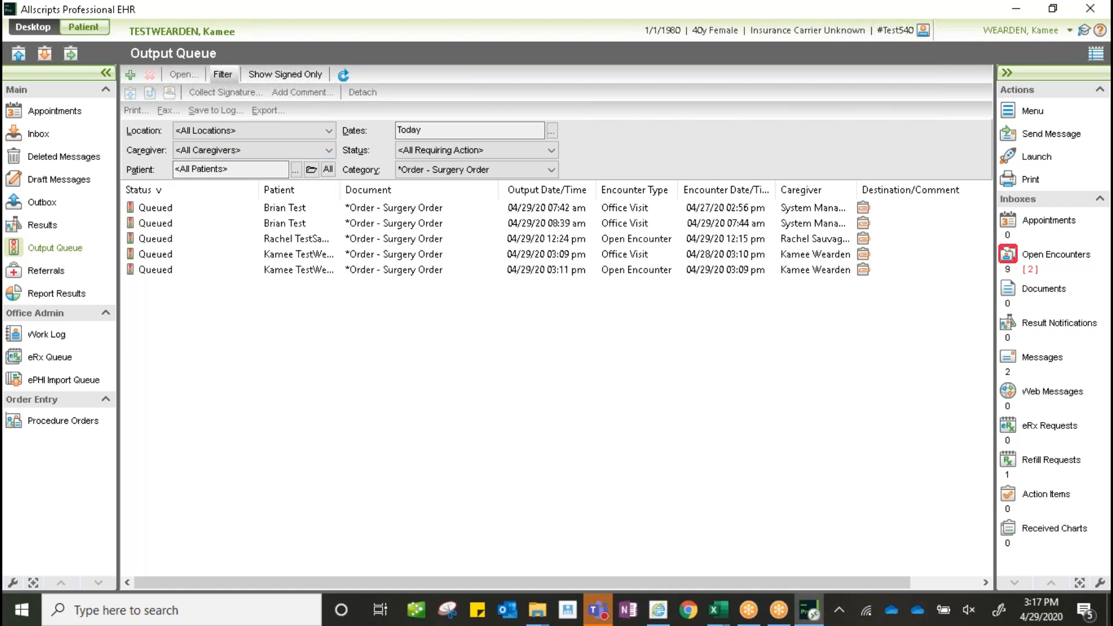
# - Change the Output Queue date range to The past month, showing twelve surgery orders
pyautogui.click(350, 256)
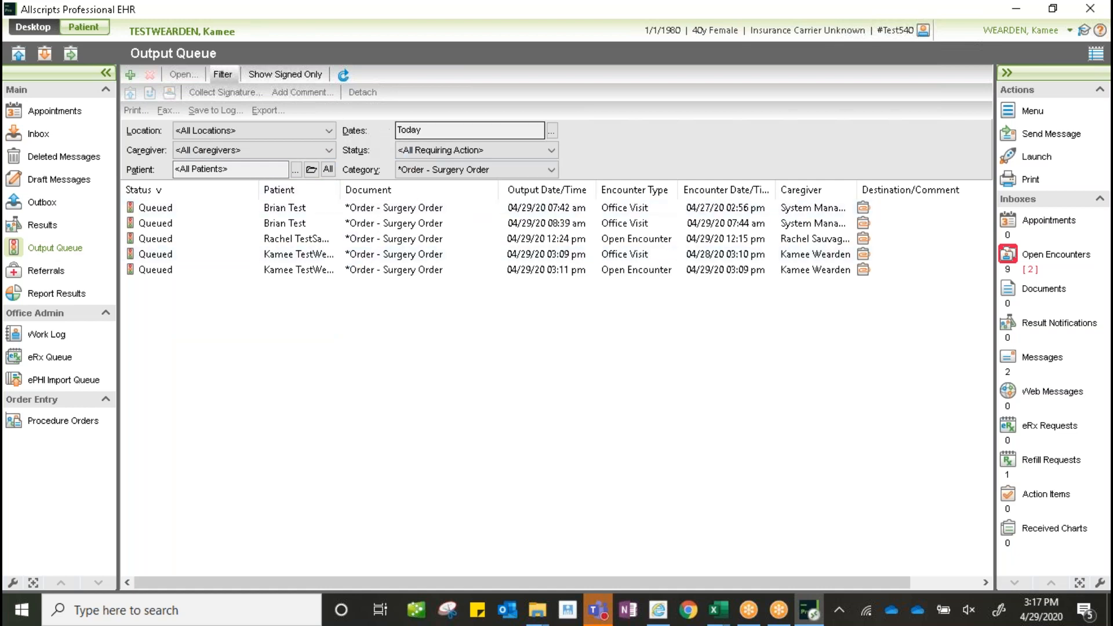
pyautogui.click(552, 130)
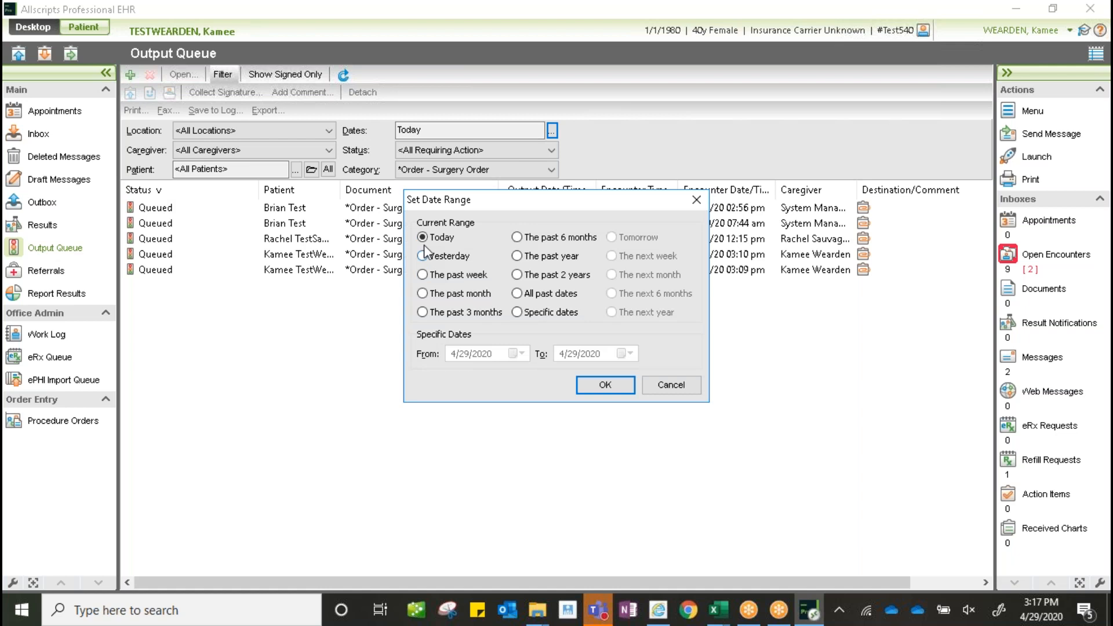
pyautogui.click(449, 276)
pyautogui.click(526, 236)
pyautogui.click(458, 294)
pyautogui.click(605, 385)
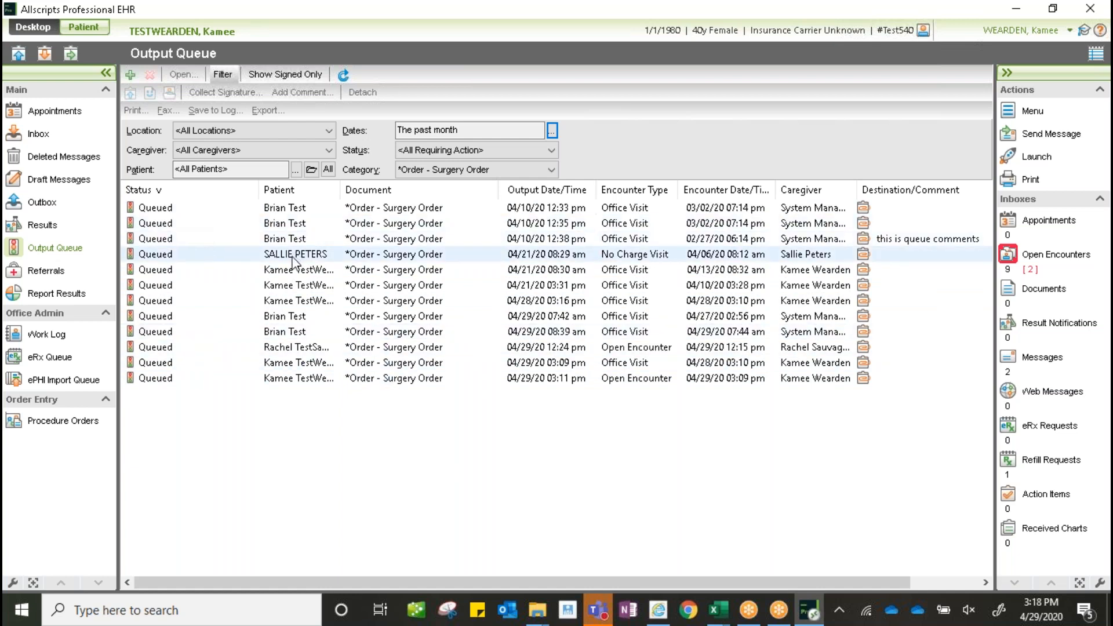
# - Open the 04/10/2020 surgery order and scroll to its clavicle fracture repair (23515) procedure and signature
pyautogui.doubleClick(301, 209)
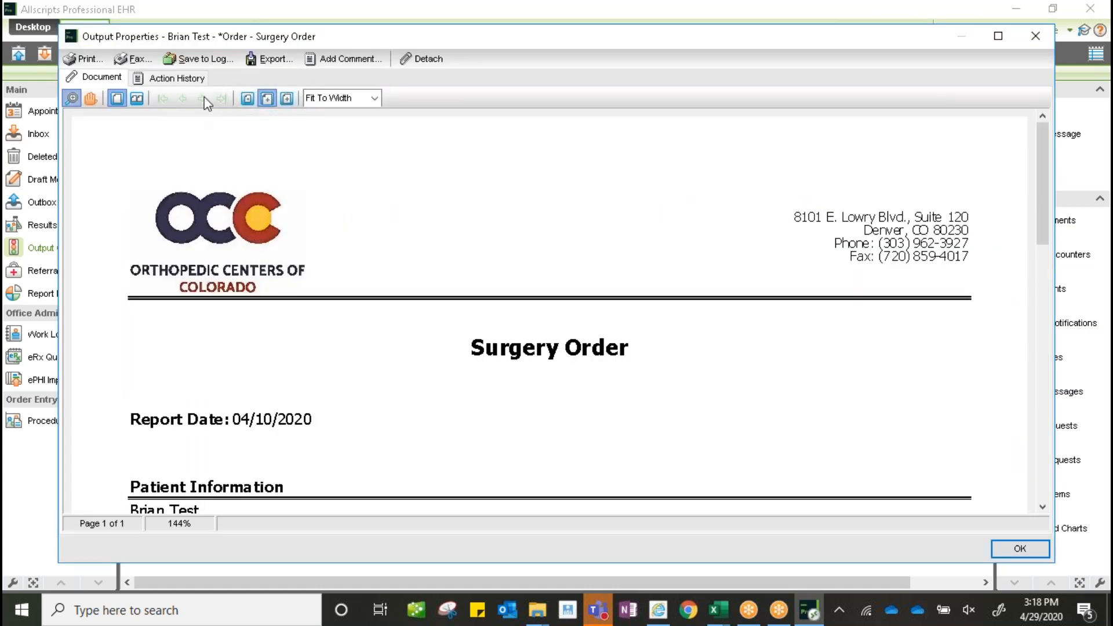
pyautogui.moveTo(1048, 143); pyautogui.dragTo(1048, 338)
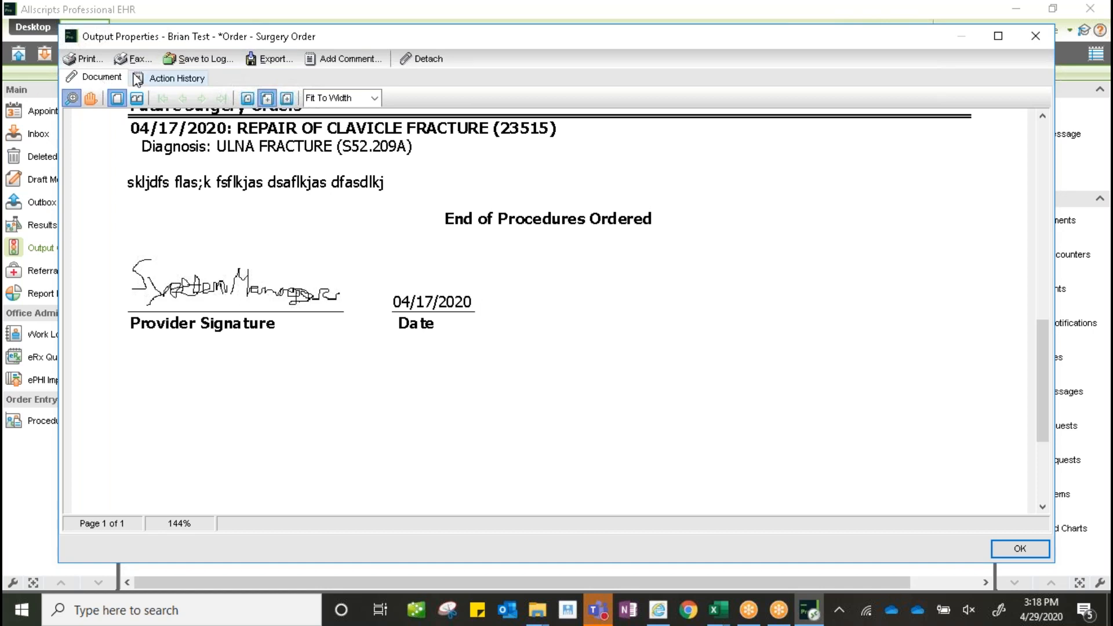
# - Comment in the order history that the patient was called, surgery process discussed and date confirmed
pyautogui.click(193, 82)
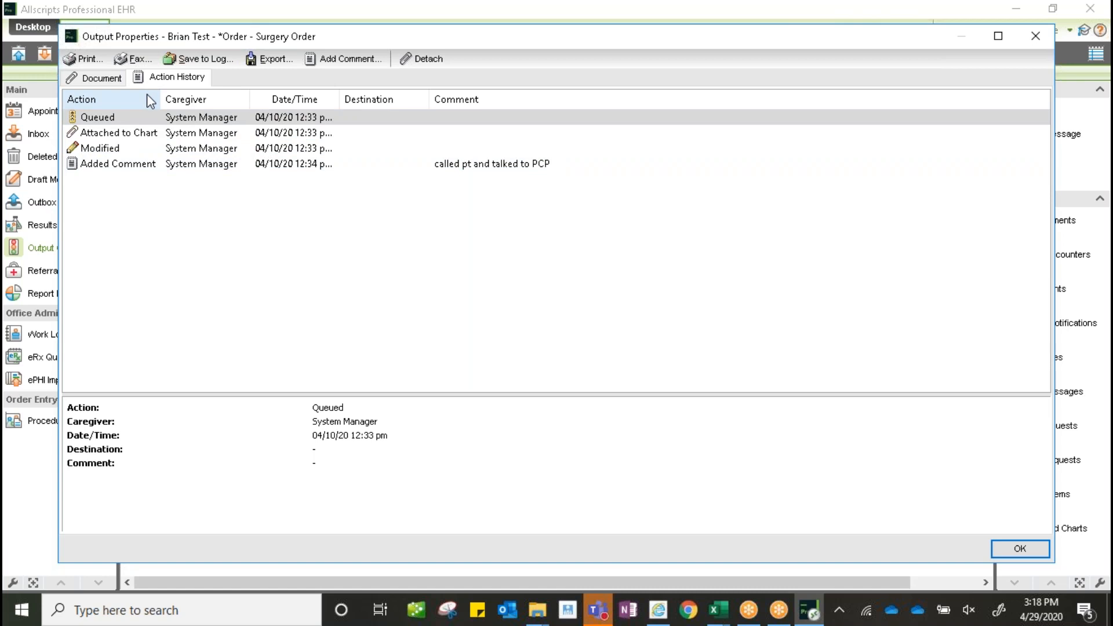
pyautogui.click(311, 60)
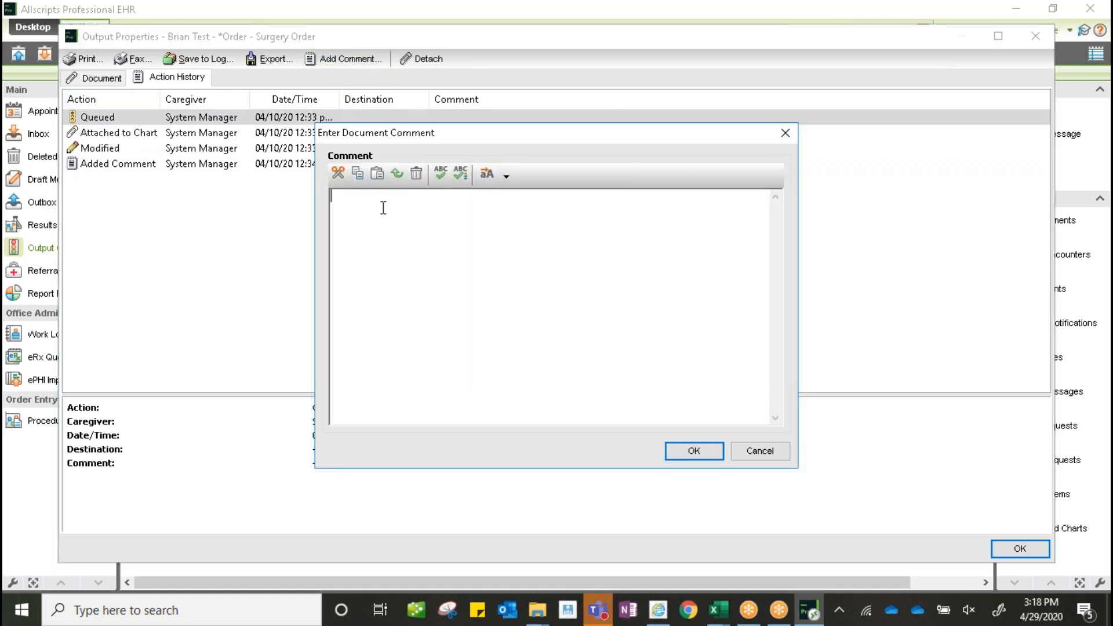
pyautogui.write('Patient was calld an')
pyautogui.press('BackSpace')
pyautogui.press('BackSpace')
pyautogui.press('BackSpace')
pyautogui.write('and discussed ')
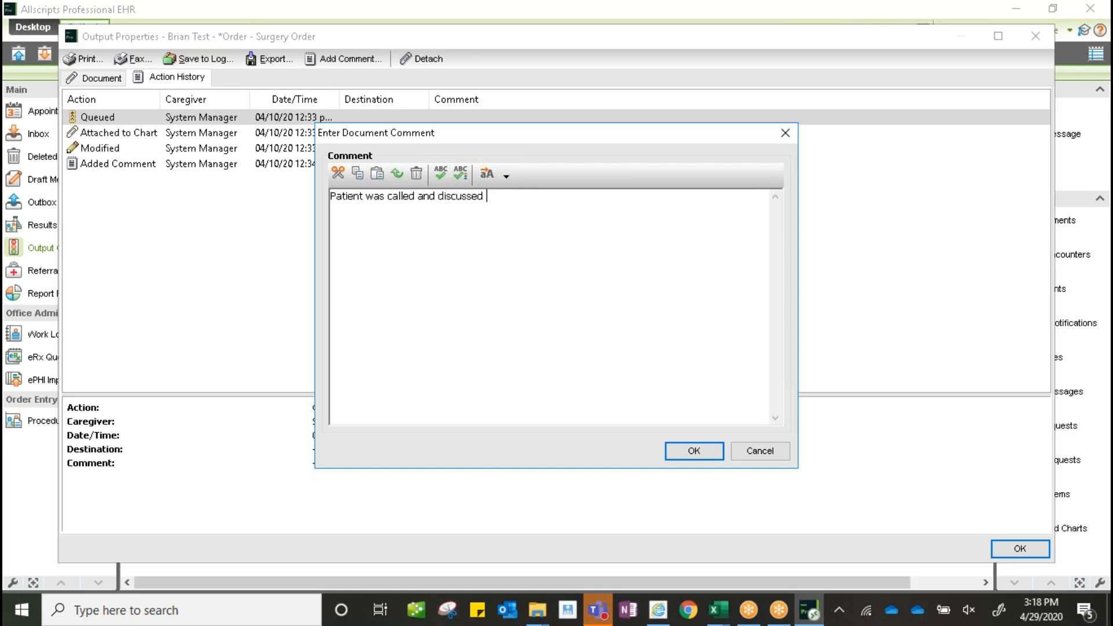
pyautogui.write('surgery process.  Date confirmed.')
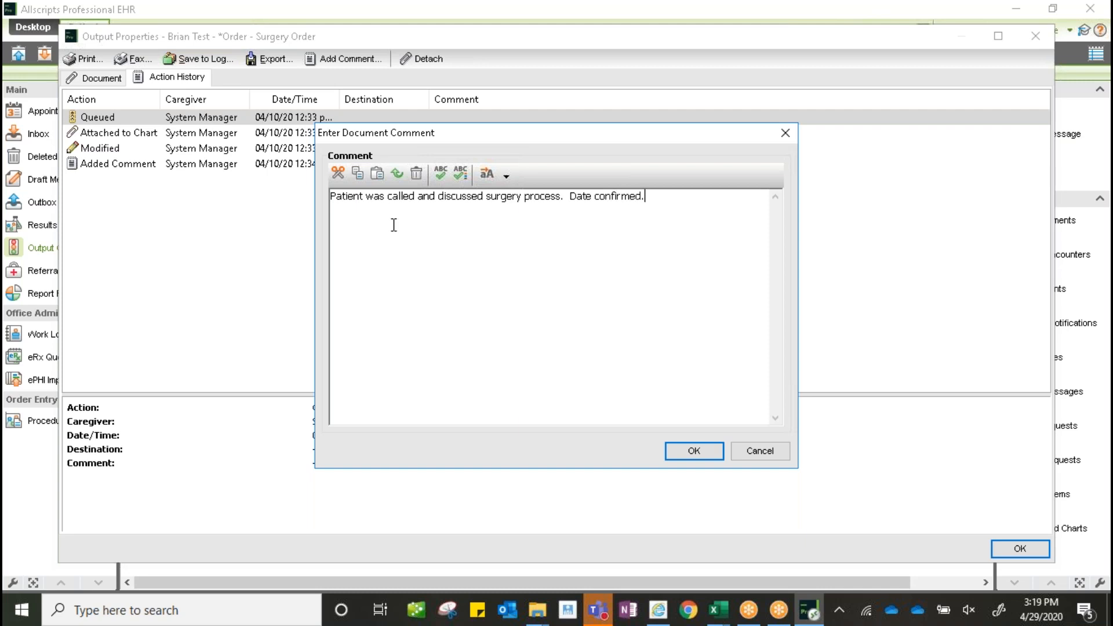
pyautogui.click(696, 450)
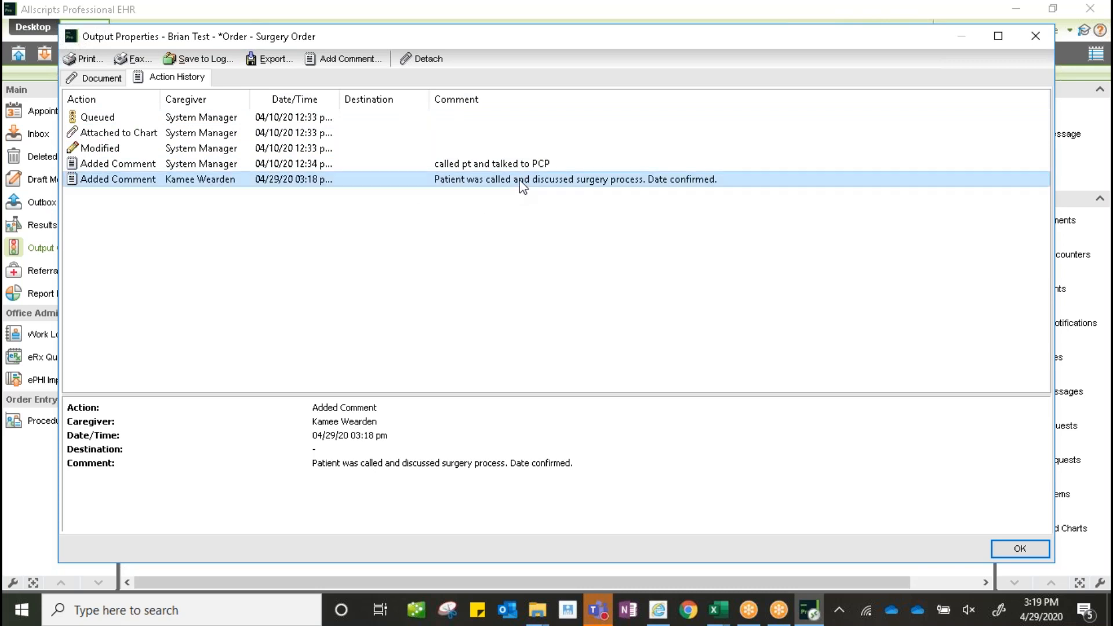
# - Add a second comment: 'Preop orders sent to PCP office. Confirmed receipt'
pyautogui.click(340, 60)
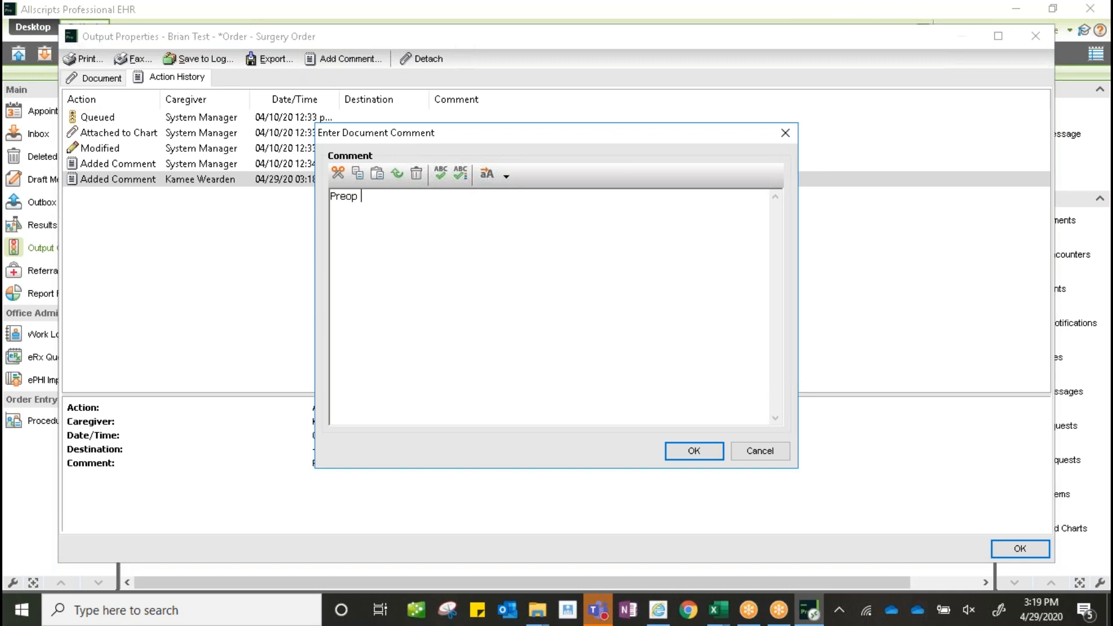
pyautogui.write('Preop orders sne')
pyautogui.press('BackSpace')
pyautogui.press('BackSpace')
pyautogui.write('ent to PCP office.  Co')
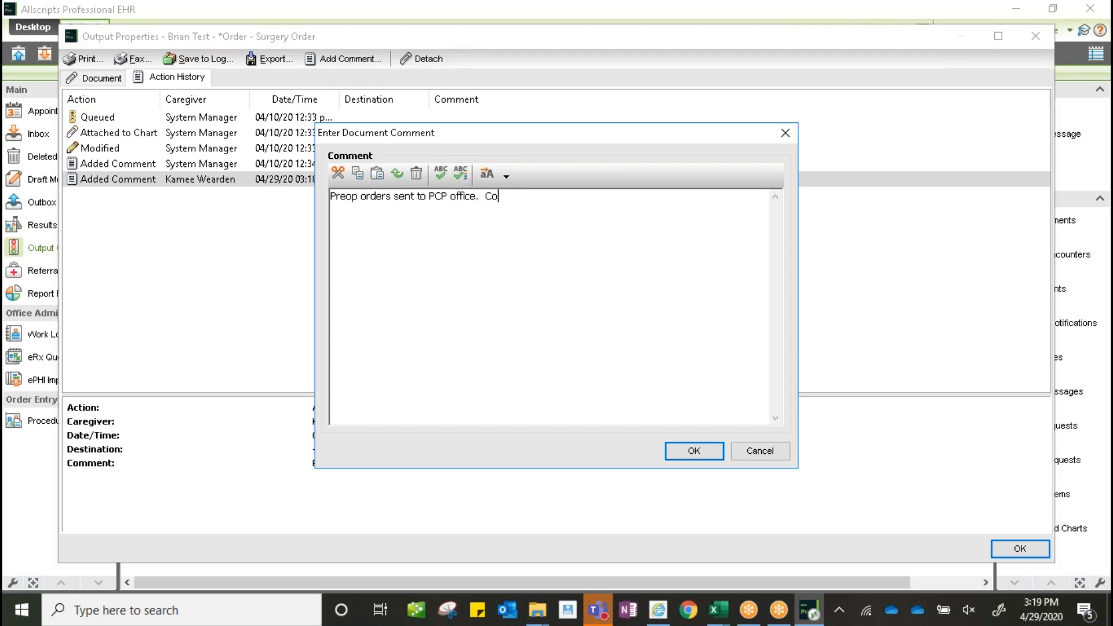
pyautogui.write('nfirmed receipt.')
pyautogui.click(692, 449)
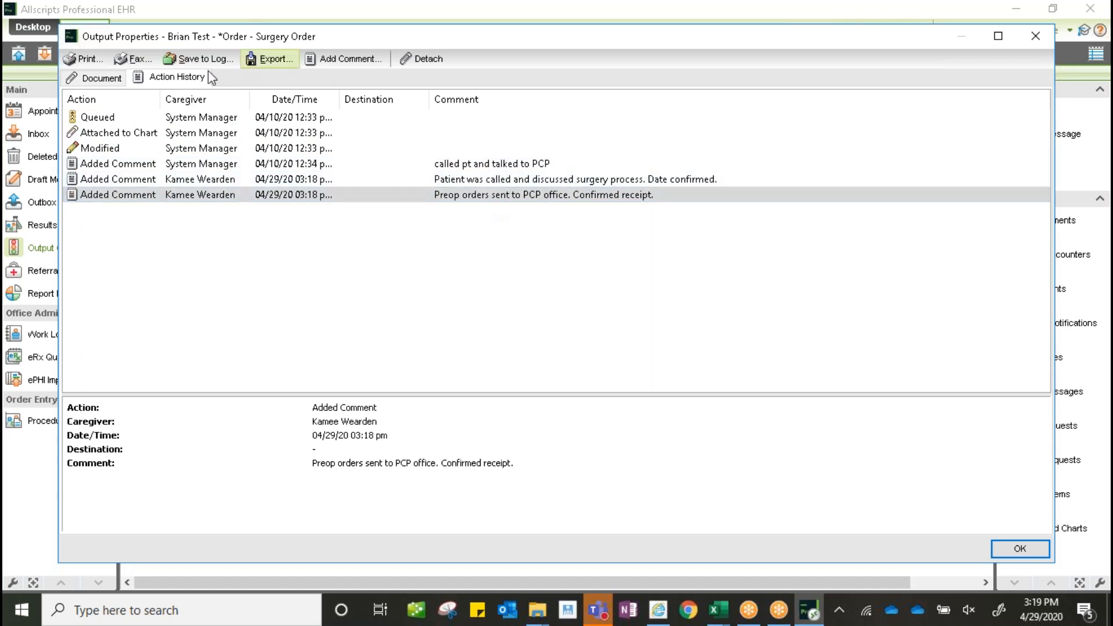
# - Close the order, reload the Output Queue, and set its dates to The past month
pyautogui.click(1035, 36)
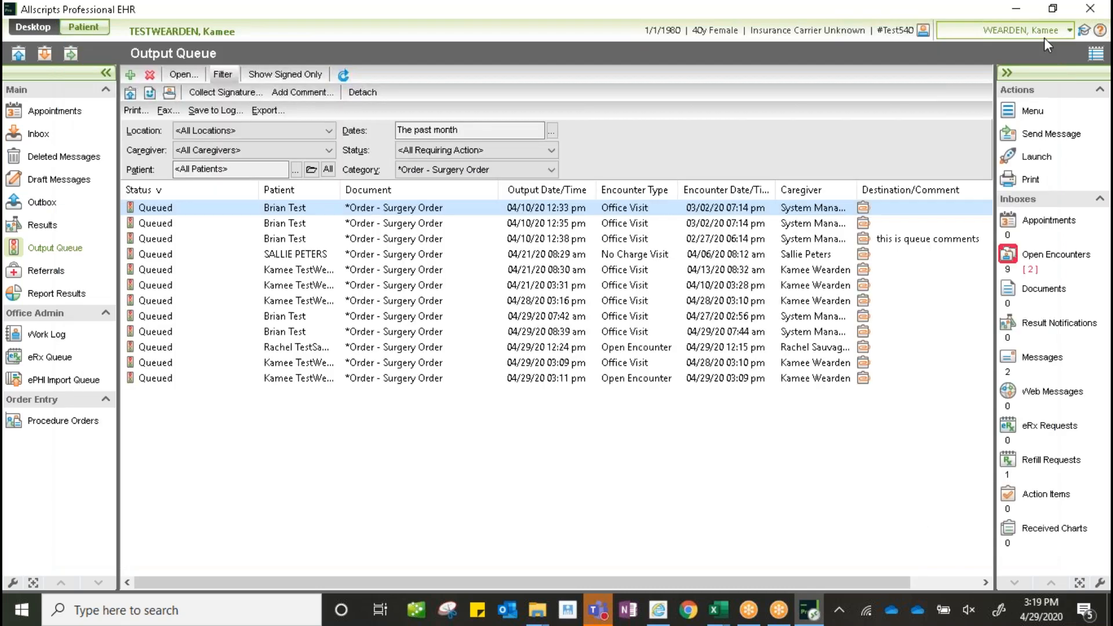
pyautogui.click(76, 247)
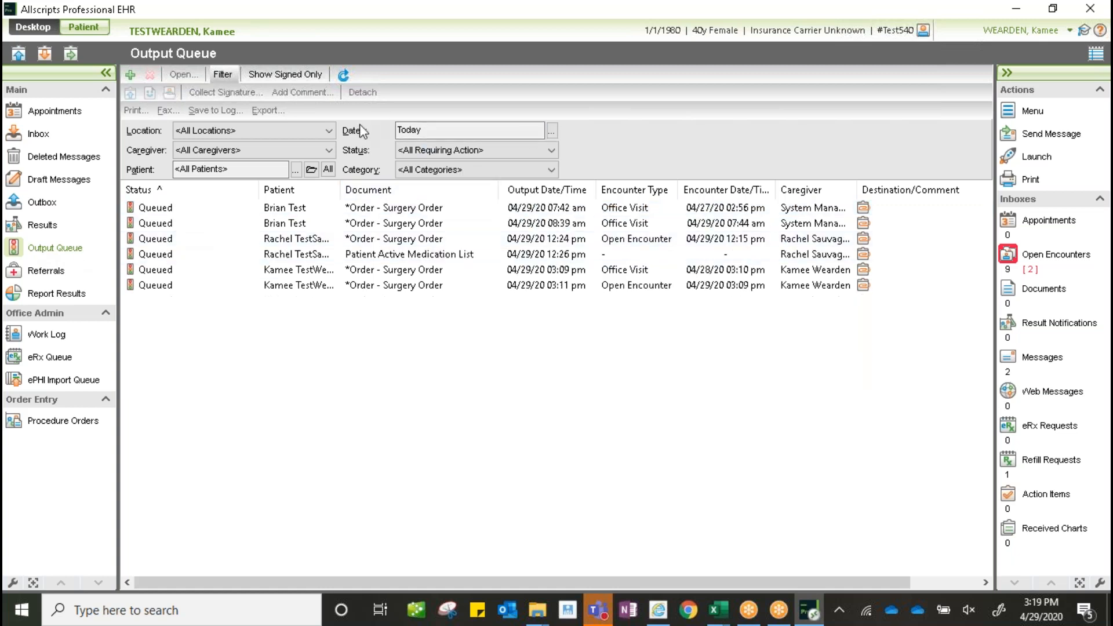
pyautogui.click(553, 132)
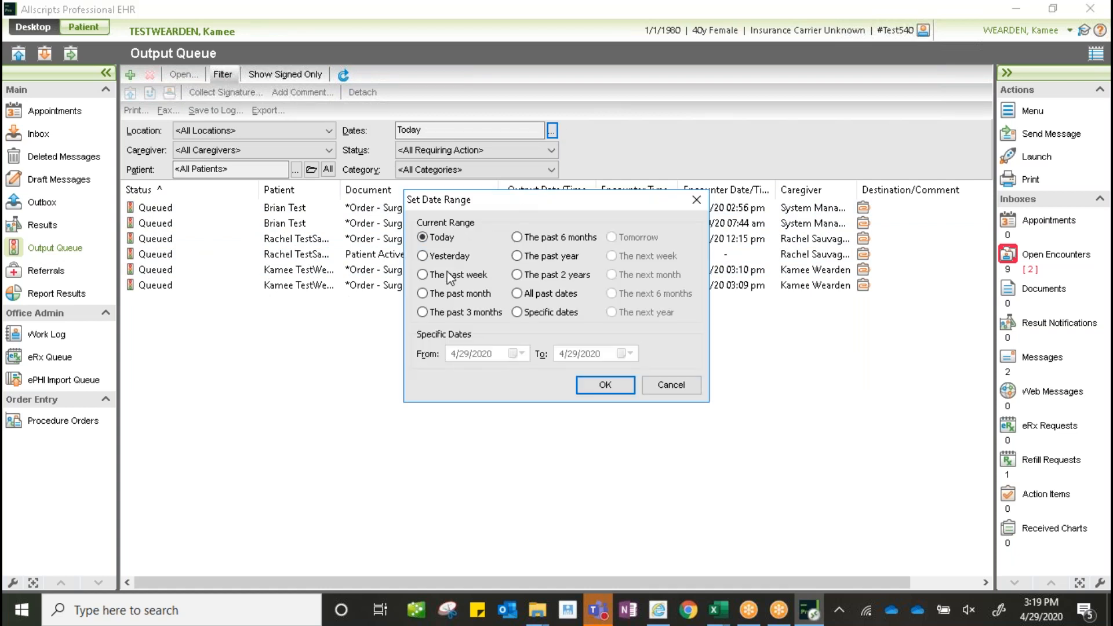
pyautogui.click(470, 304)
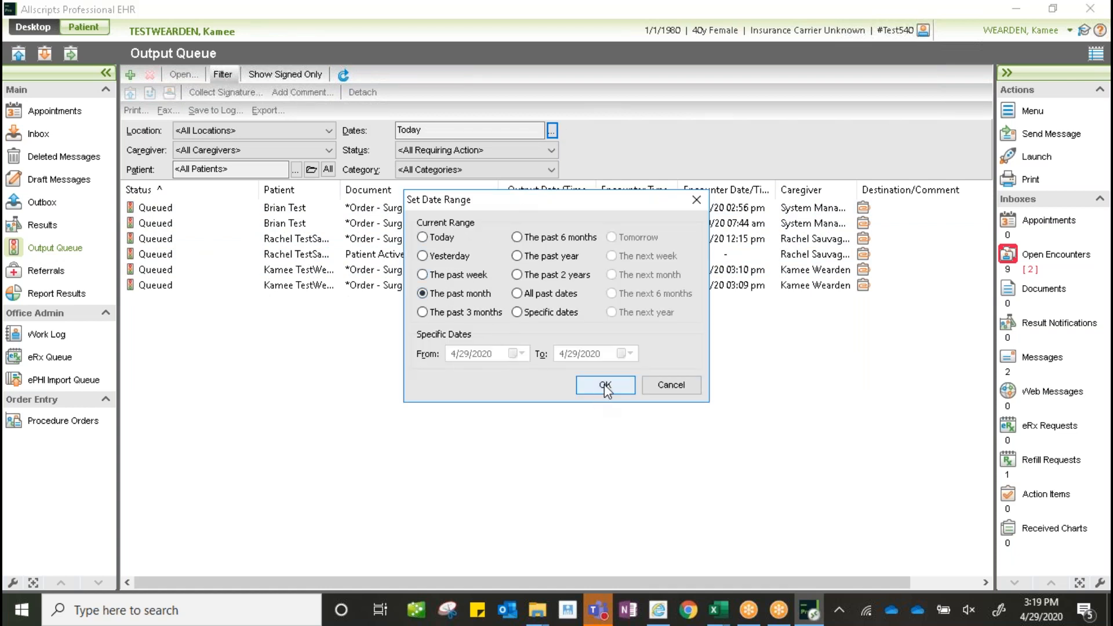
pyautogui.click(605, 385)
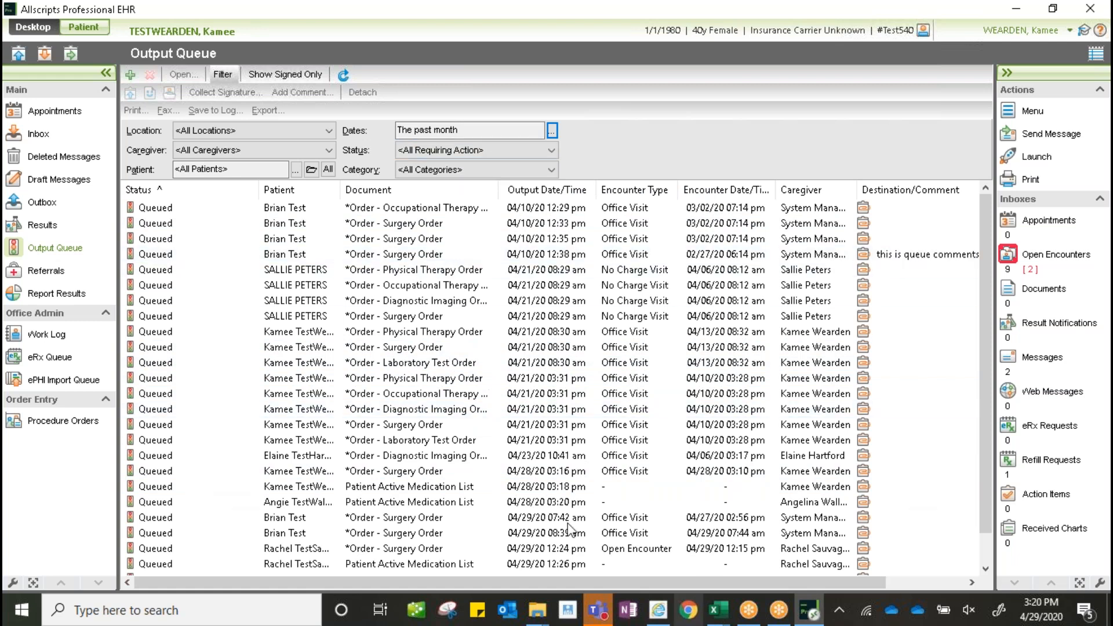
# - Apply the saved surgery quick filter with Caregiver set to All Caregivers
pyautogui.click(222, 75)
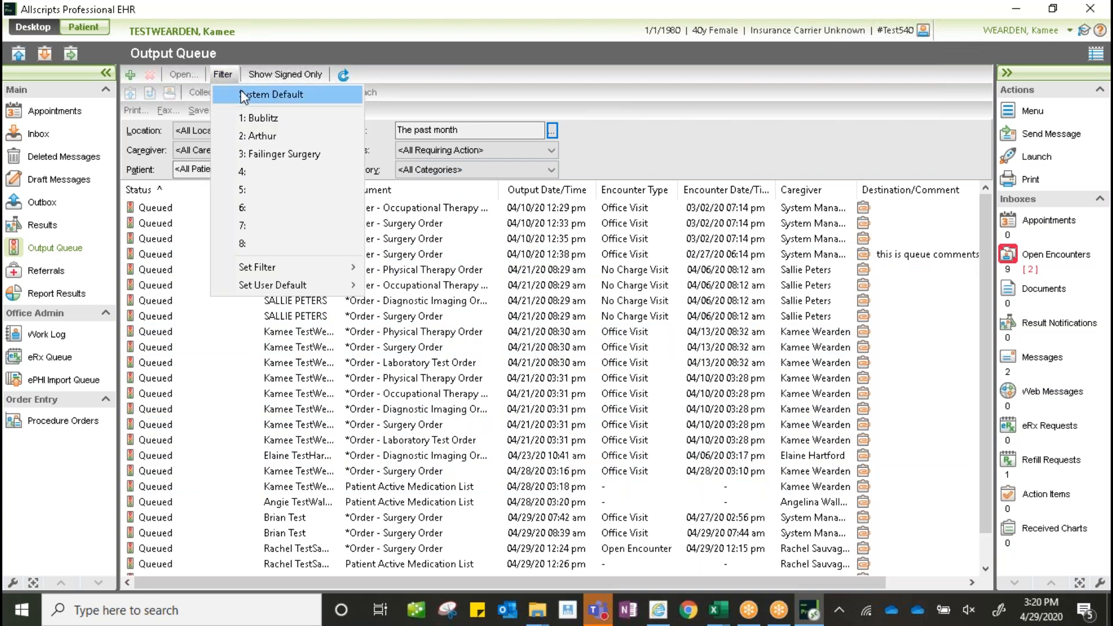
pyautogui.click(279, 154)
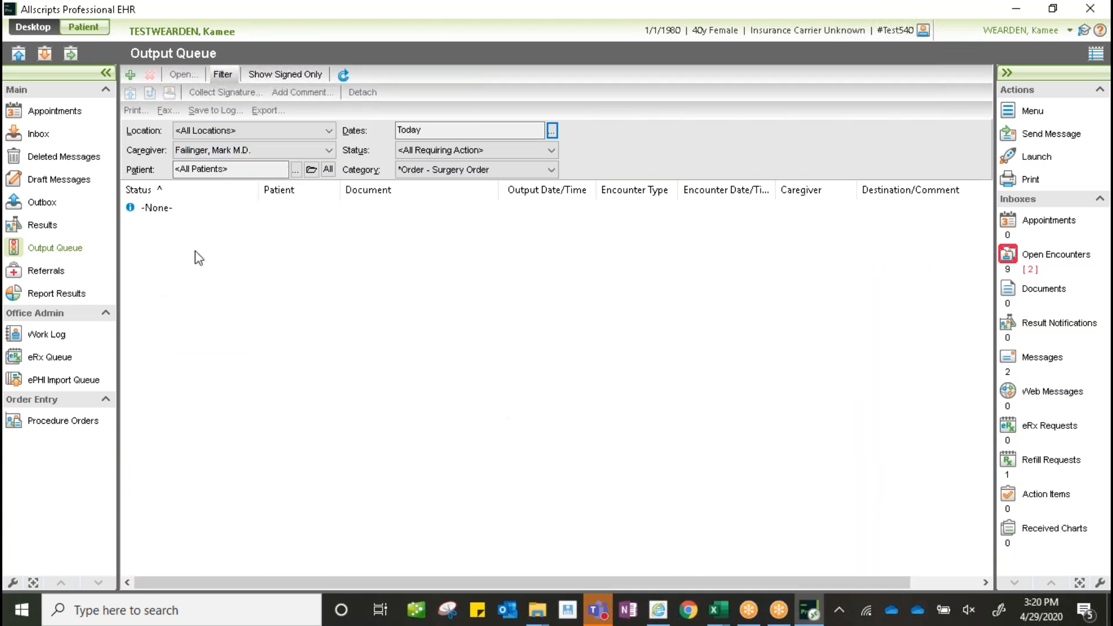
pyautogui.click(252, 149)
pyautogui.scroll(5, 329, 207)
pyautogui.scroll(5, 322, 181)
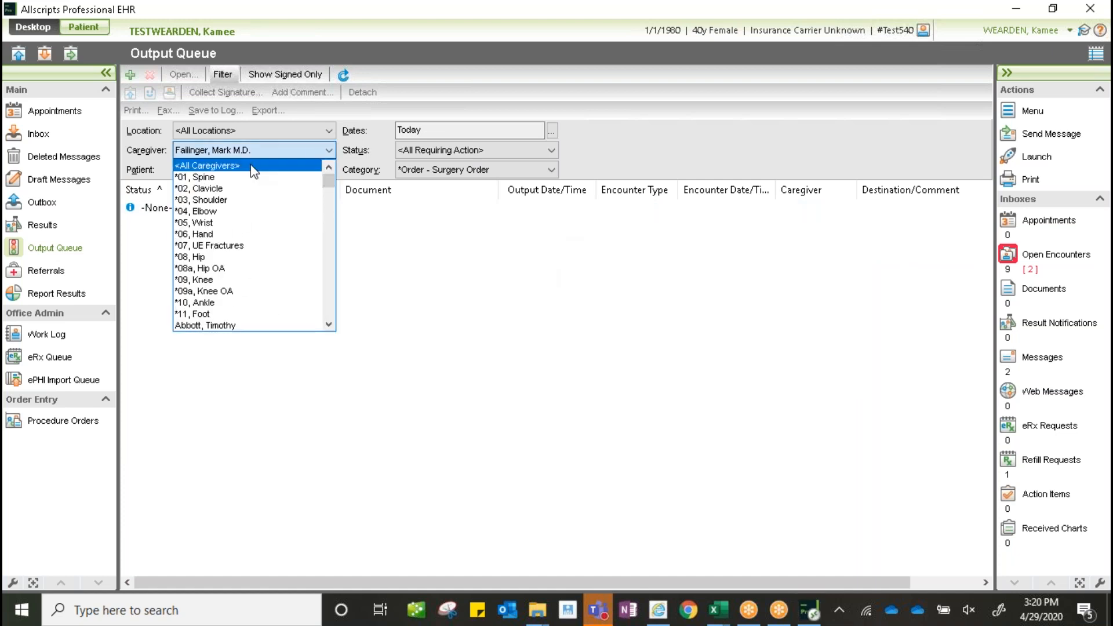
pyautogui.click(220, 165)
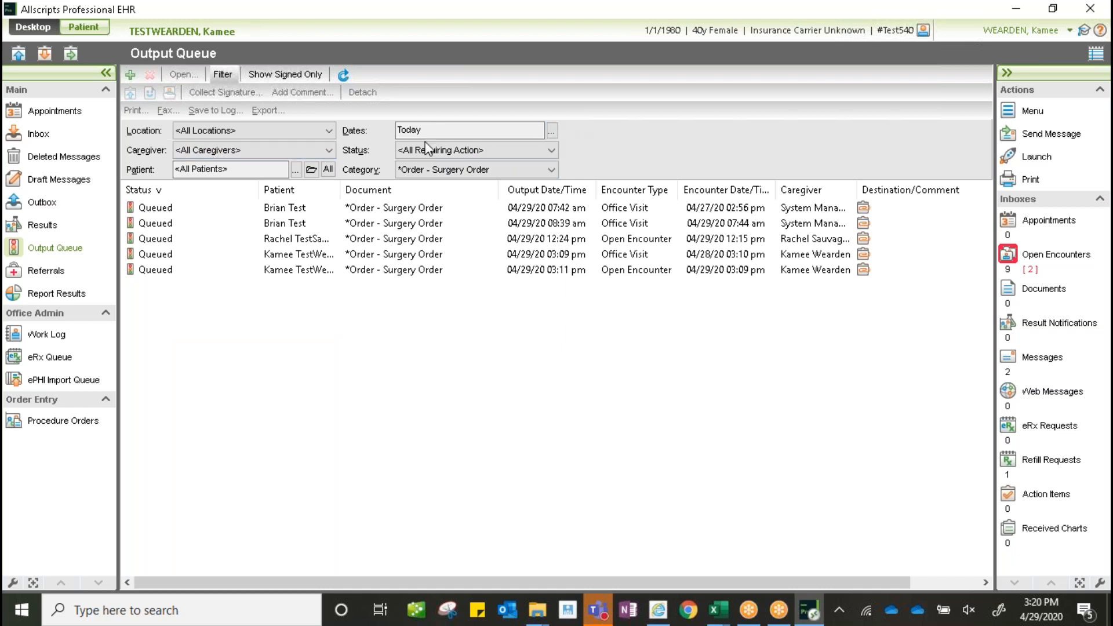
# - Reset the date range to The past month after the quick filter
pyautogui.click(551, 131)
pyautogui.click(458, 276)
pyautogui.click(479, 294)
pyautogui.click(604, 385)
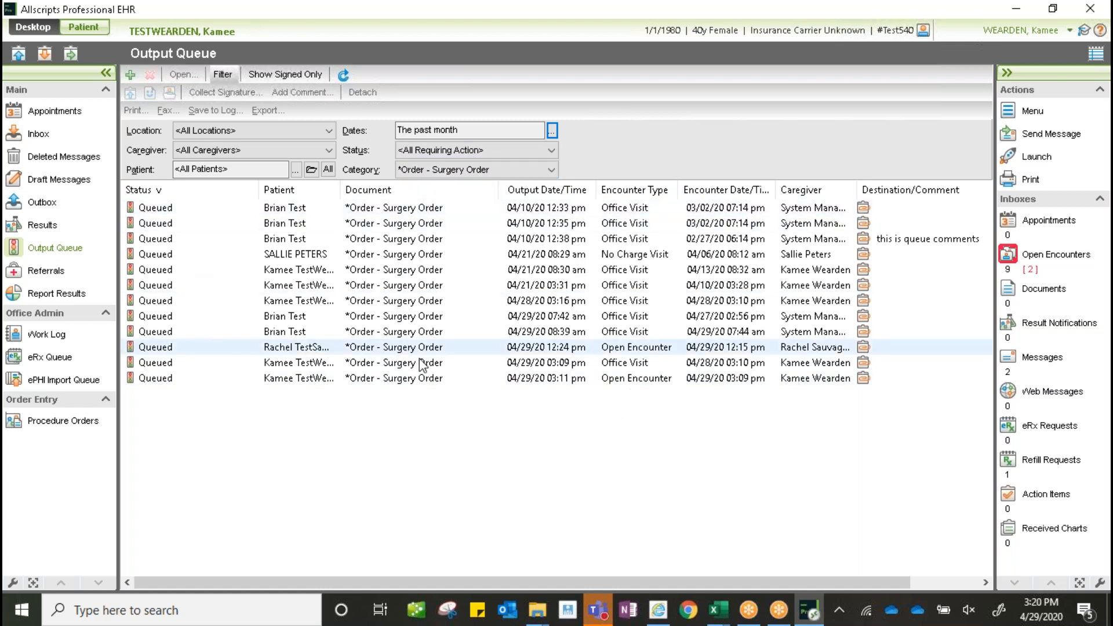
pyautogui.click(224, 76)
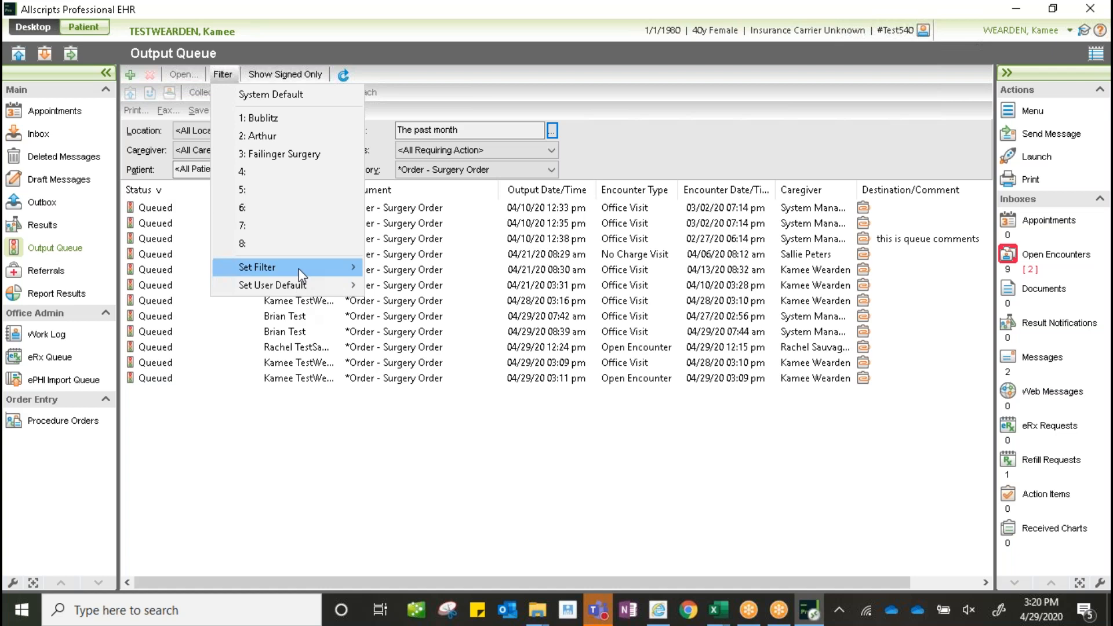
# - Save the current queue view as quick filter #4, named All surgeries
pyautogui.moveTo(301, 275)
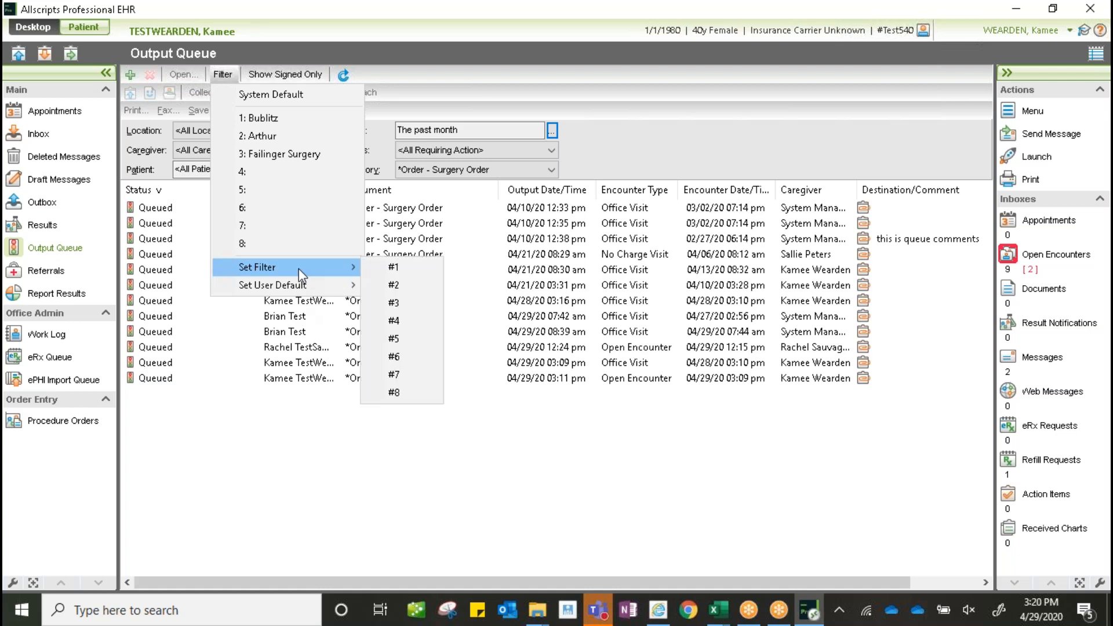
pyautogui.click(413, 320)
pyautogui.write('All s')
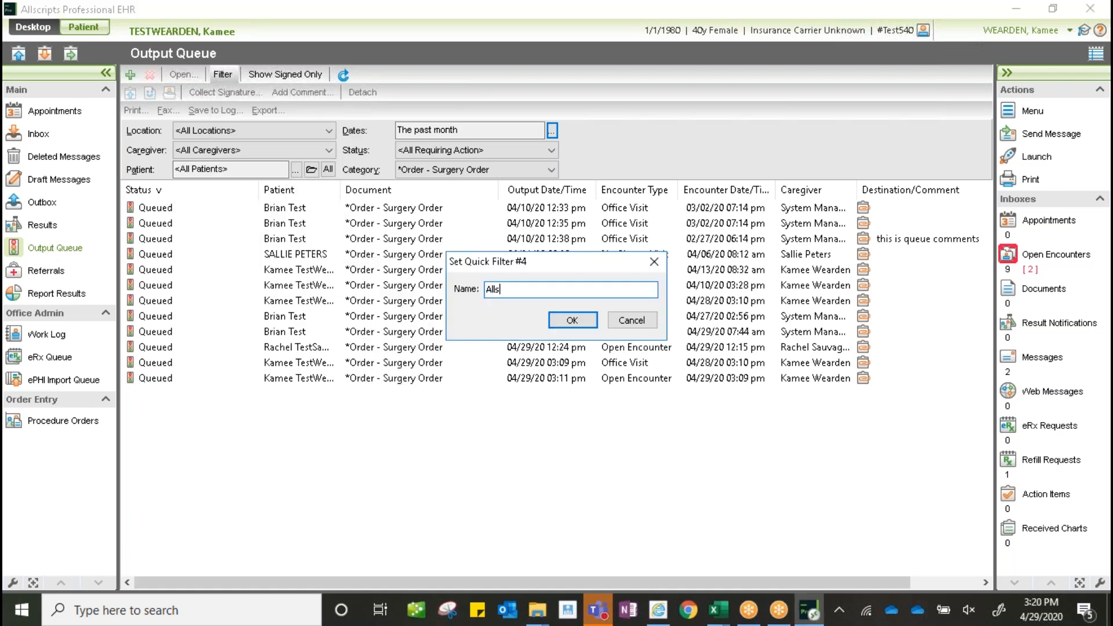
pyautogui.write('urgery')
pyautogui.click(573, 320)
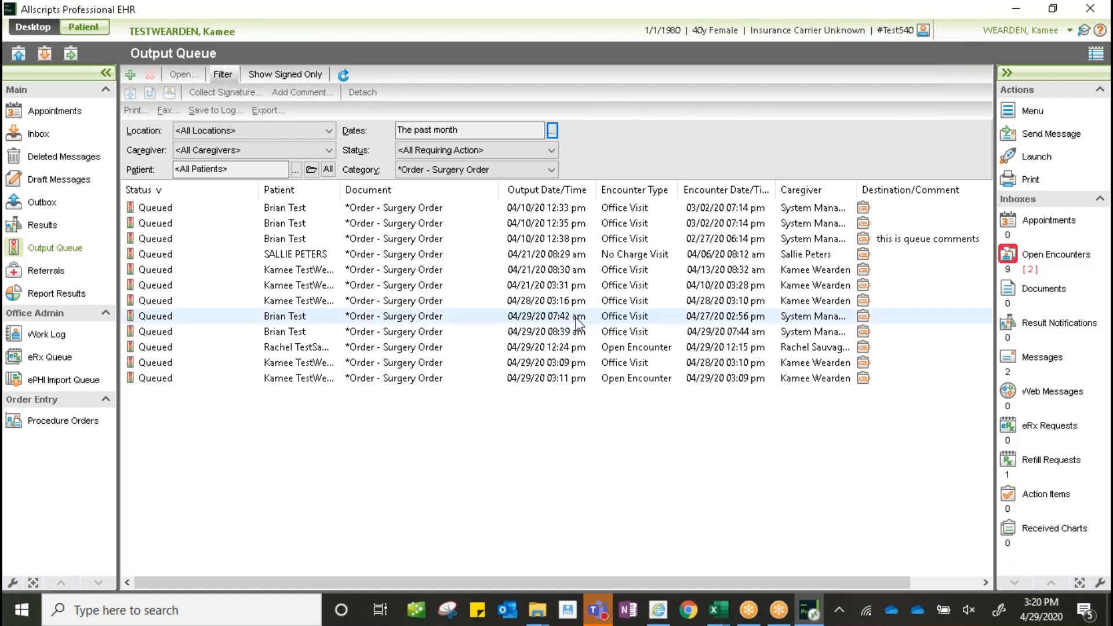
# - Make quick filter 4: All surgeries the user default
pyautogui.click(230, 75)
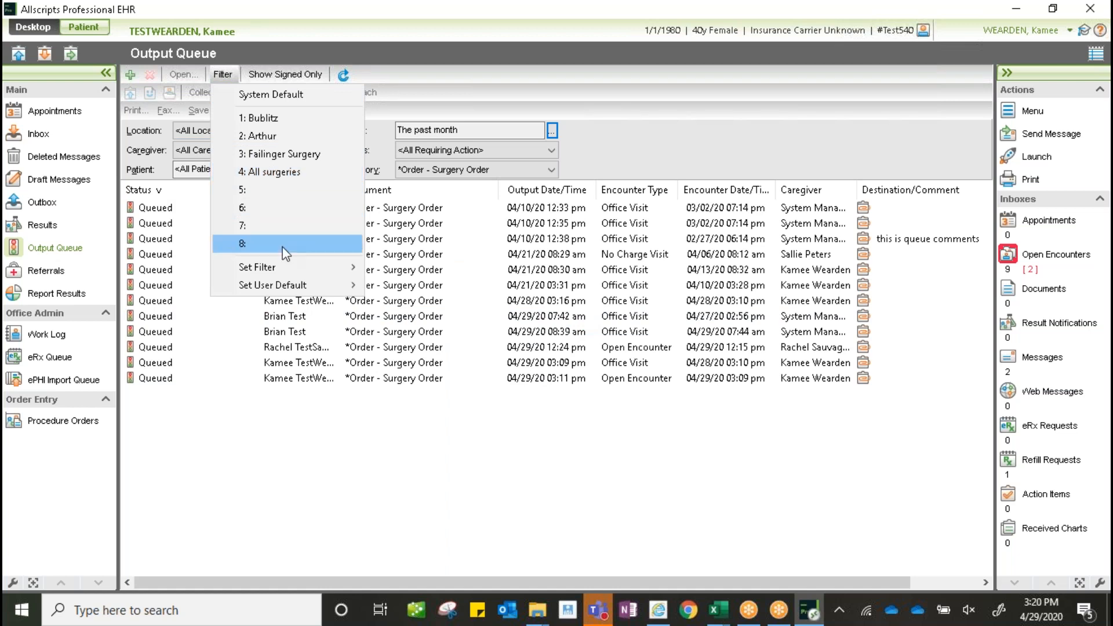
pyautogui.moveTo(294, 291)
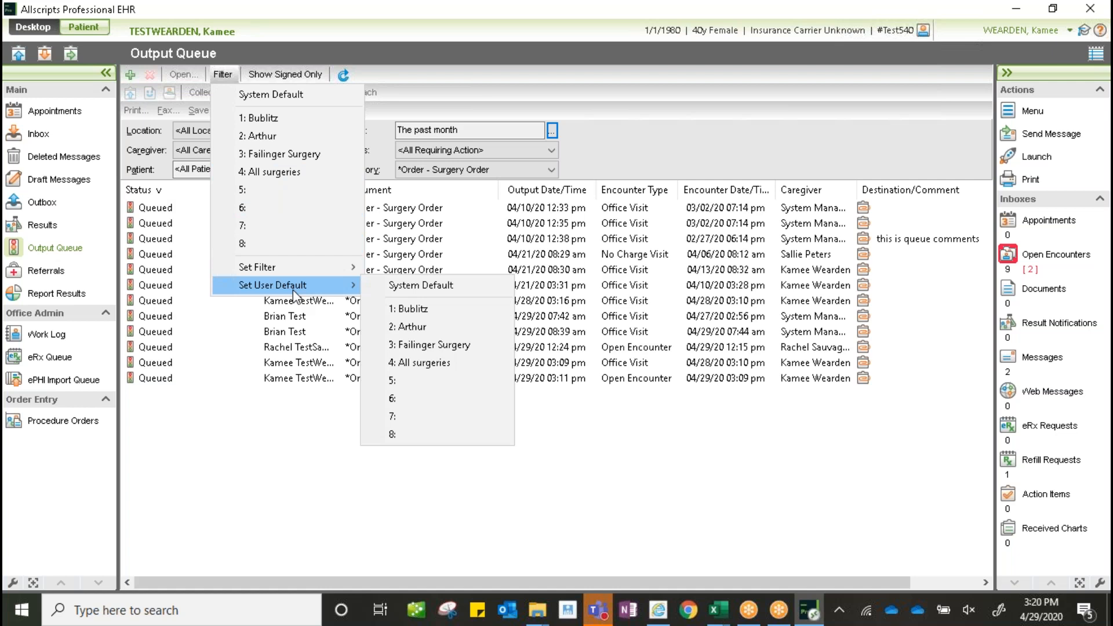
pyautogui.click(405, 362)
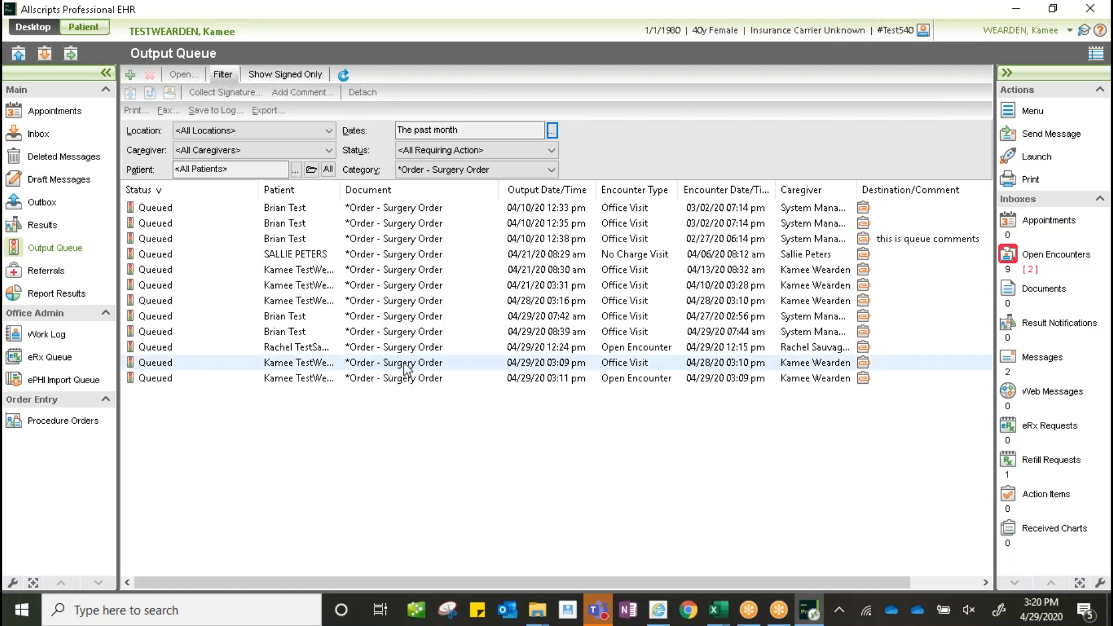
pyautogui.click(51, 111)
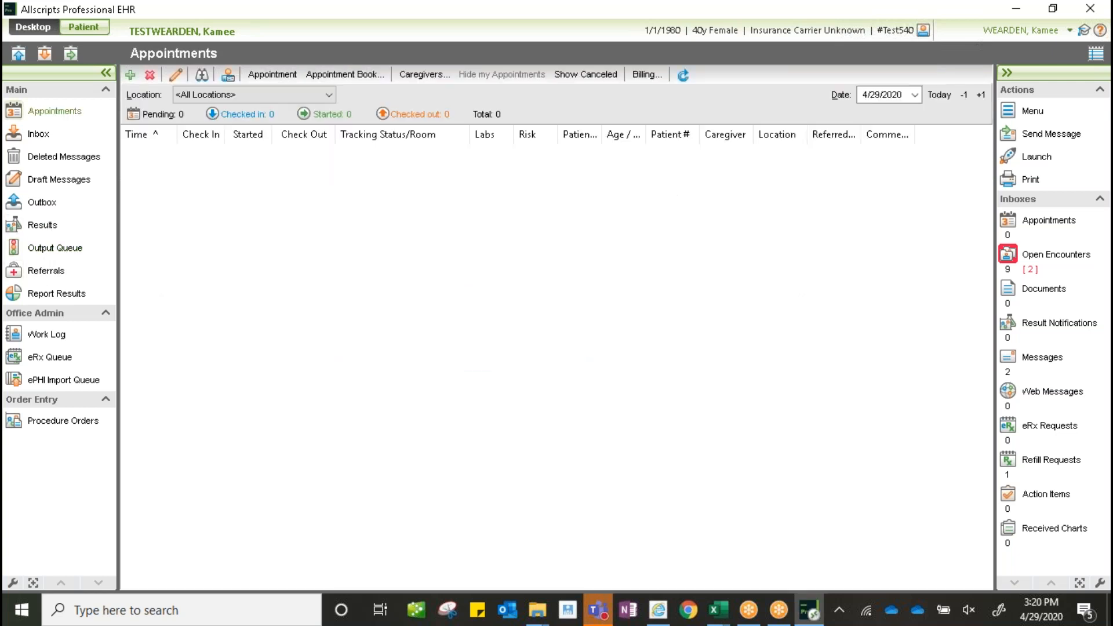
pyautogui.click(48, 251)
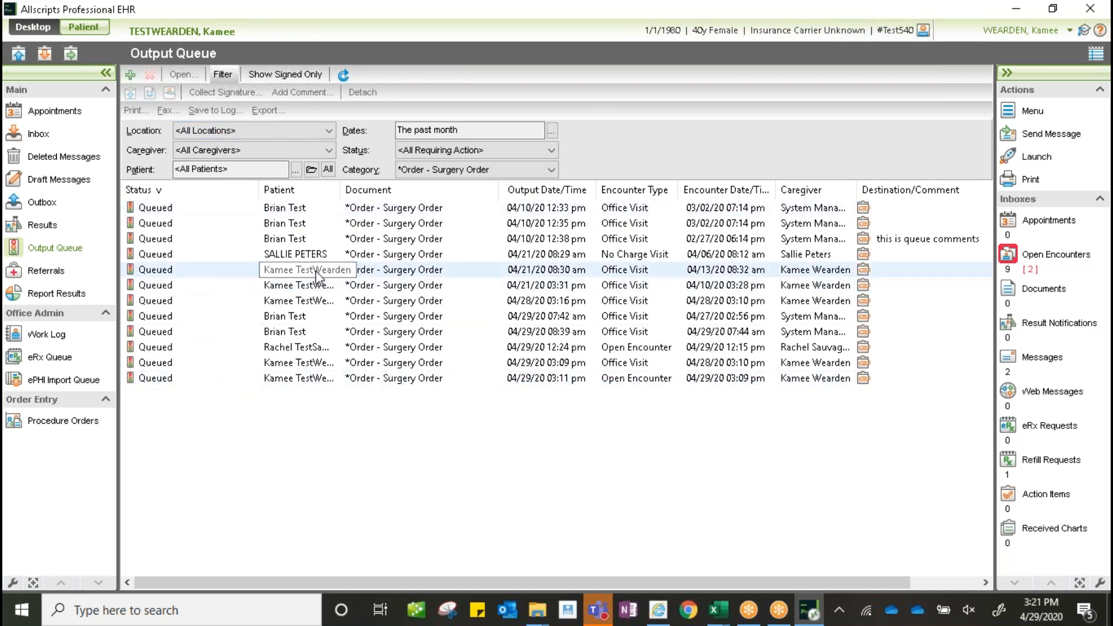
# - Open the 04/28/20 3:16 pm surgery order and comment 'Update the process as we go.'
pyautogui.doubleClick(526, 303)
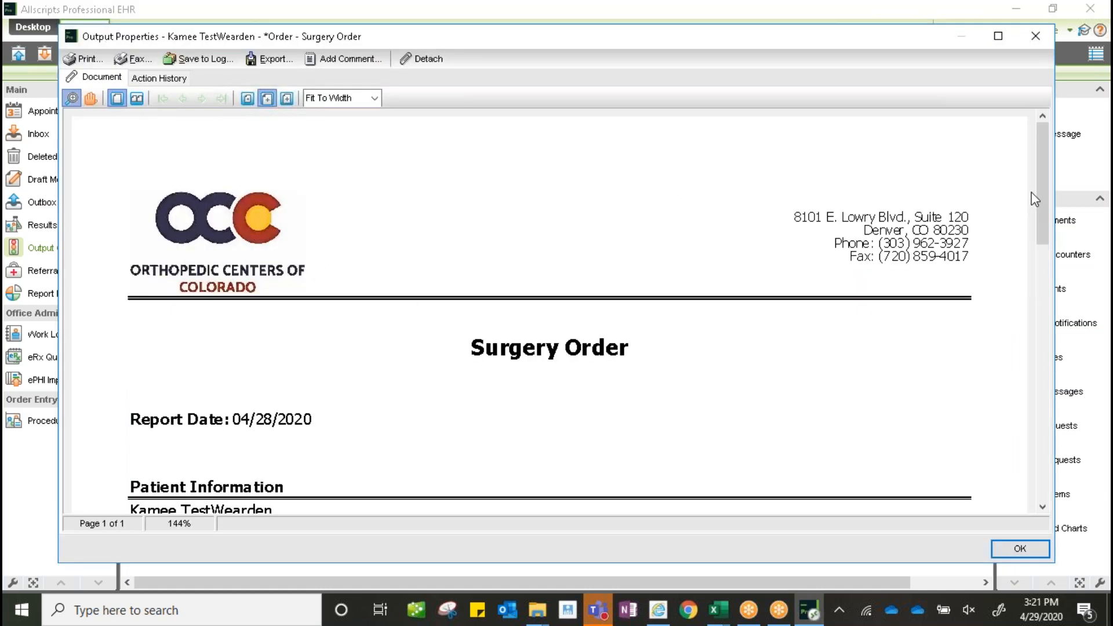
pyautogui.moveTo(1042, 176); pyautogui.dragTo(1078, 341)
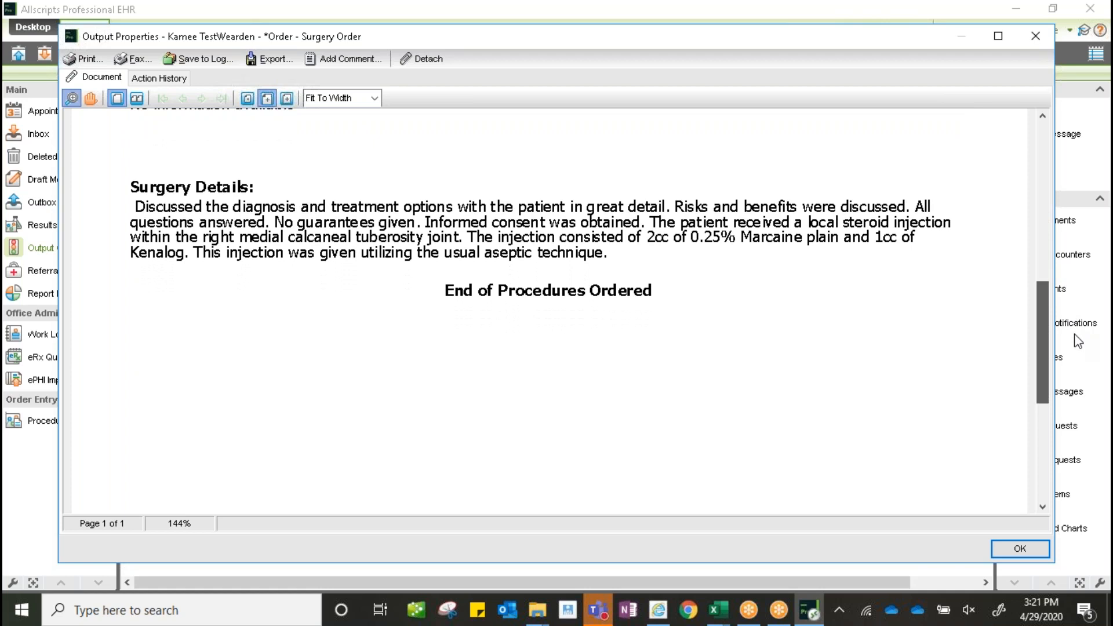
pyautogui.moveTo(1074, 332); pyautogui.dragTo(959, 144)
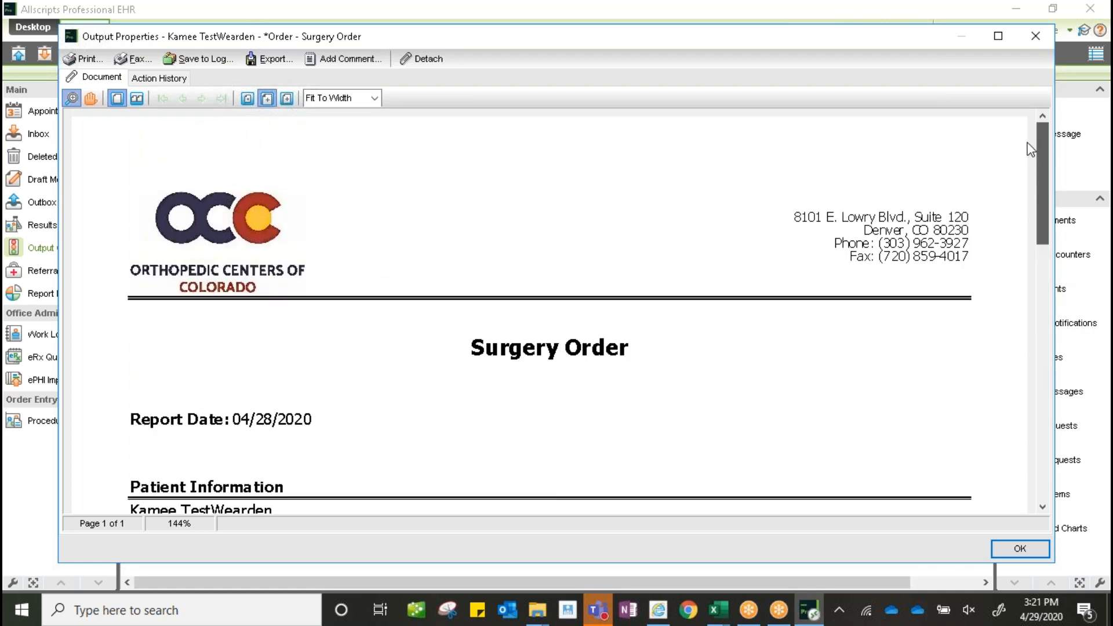
pyautogui.click(162, 80)
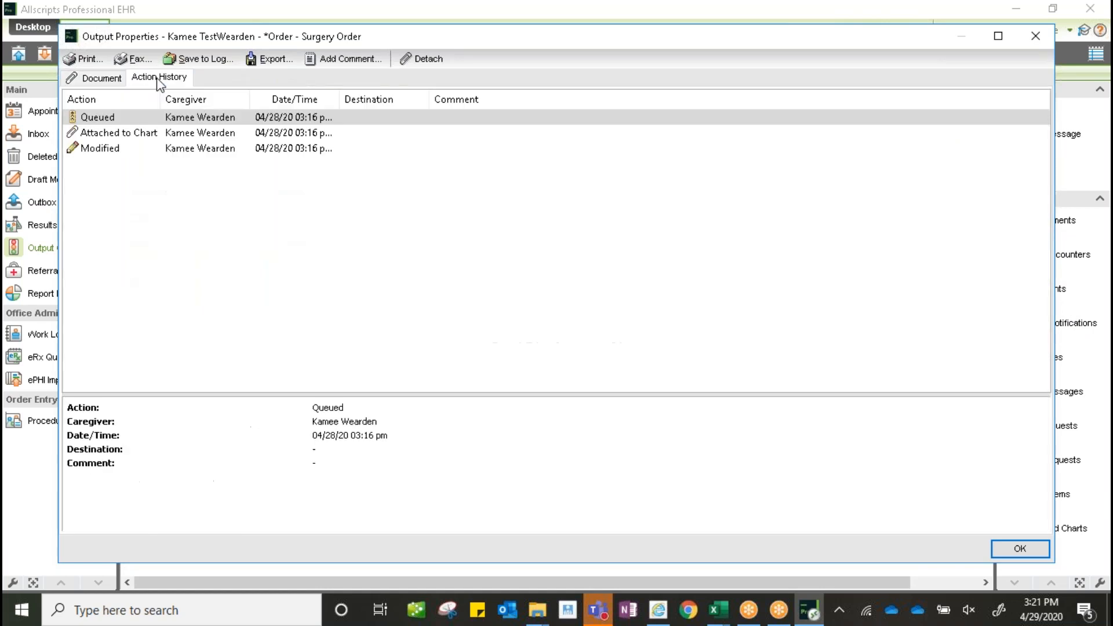
pyautogui.click(366, 60)
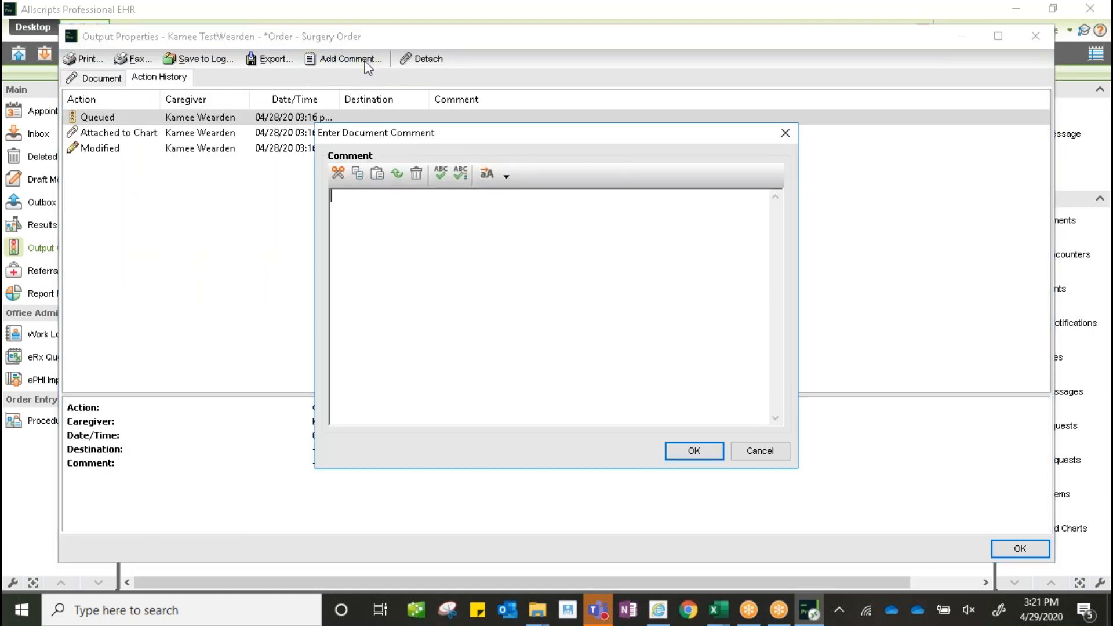
pyautogui.write('Update the process as we go.')
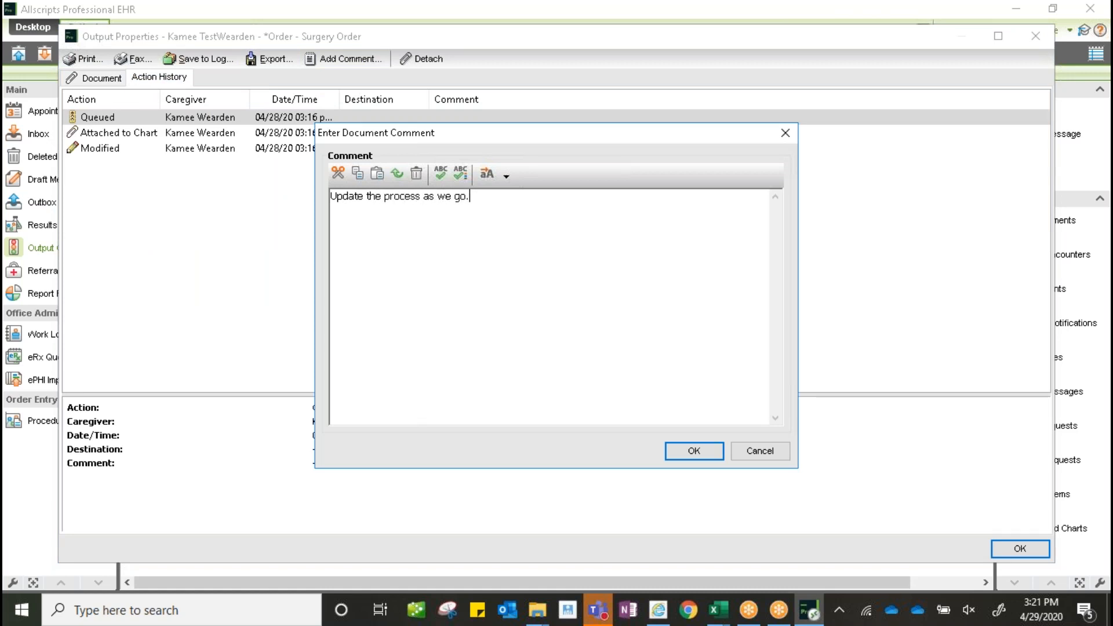
pyautogui.click(694, 451)
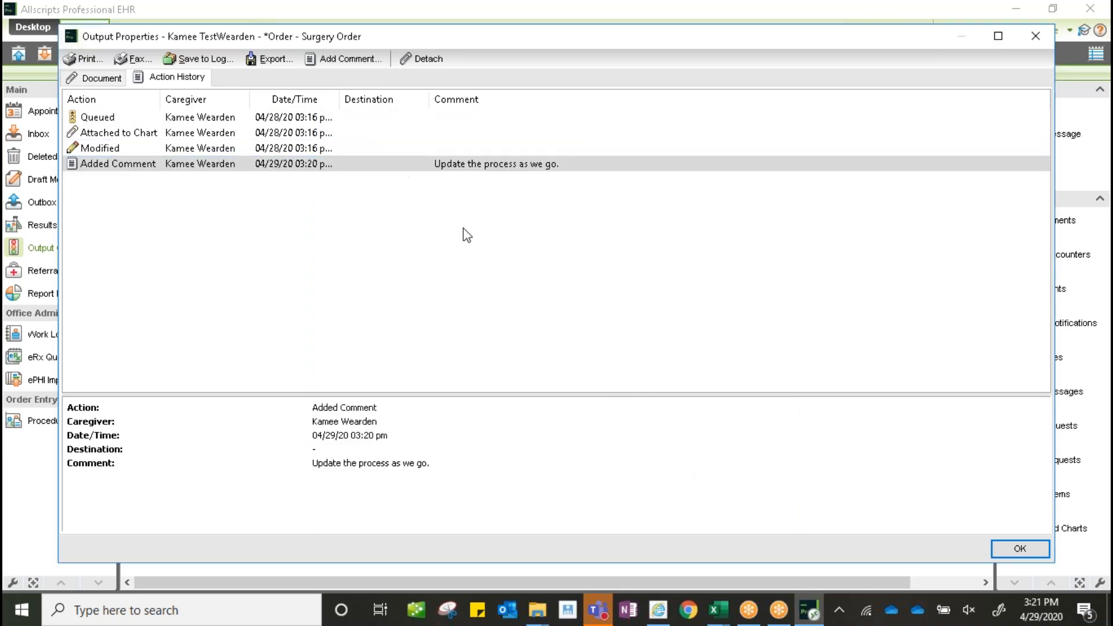
# - Add a comment filled with the SurgOrder_Template Auto Replace text, then close Output Properties
pyautogui.click(352, 60)
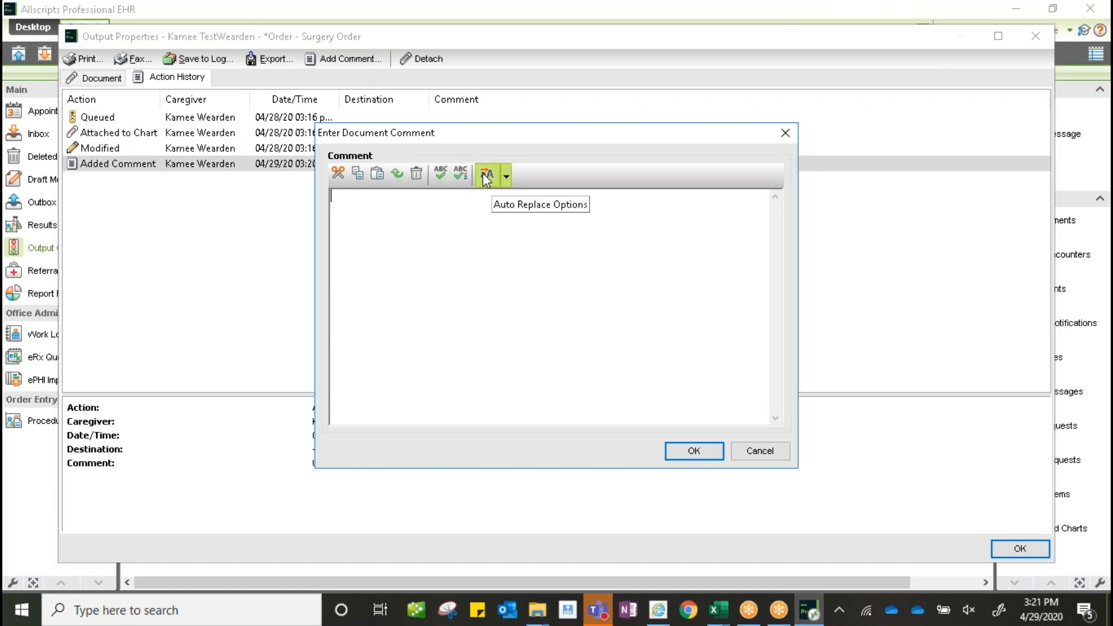
pyautogui.click(505, 175)
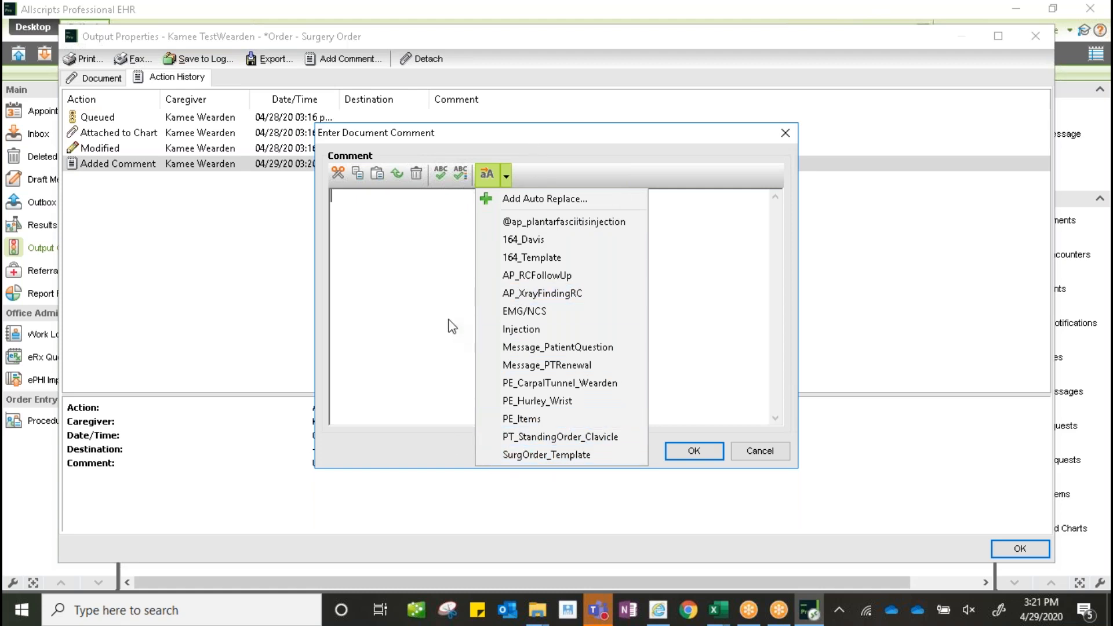
pyautogui.click(544, 454)
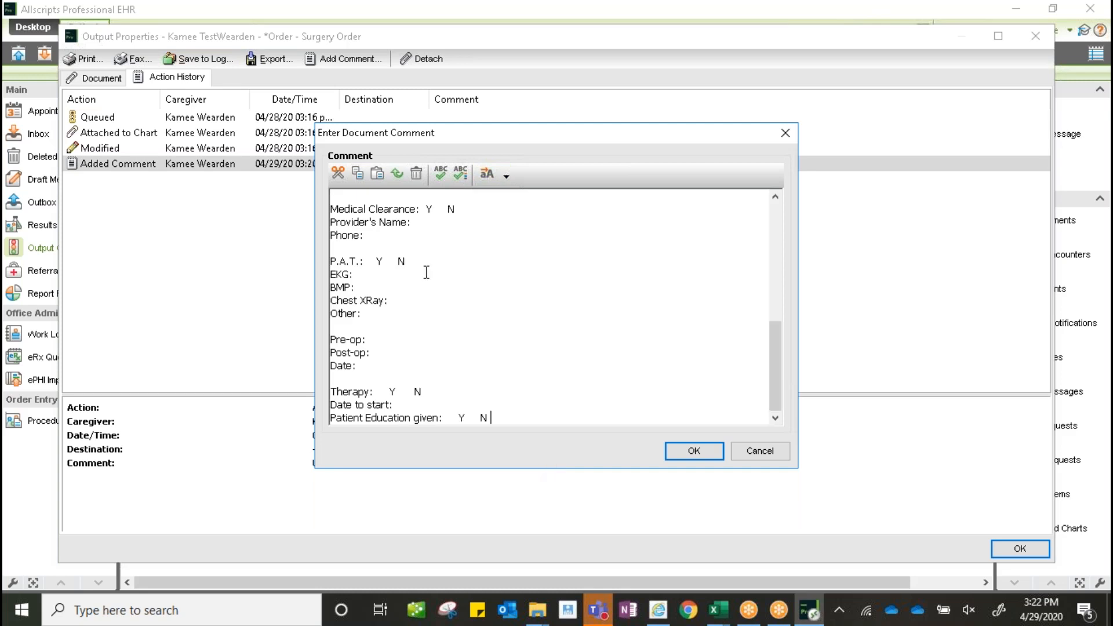
pyautogui.moveTo(771, 346); pyautogui.dragTo(753, 203)
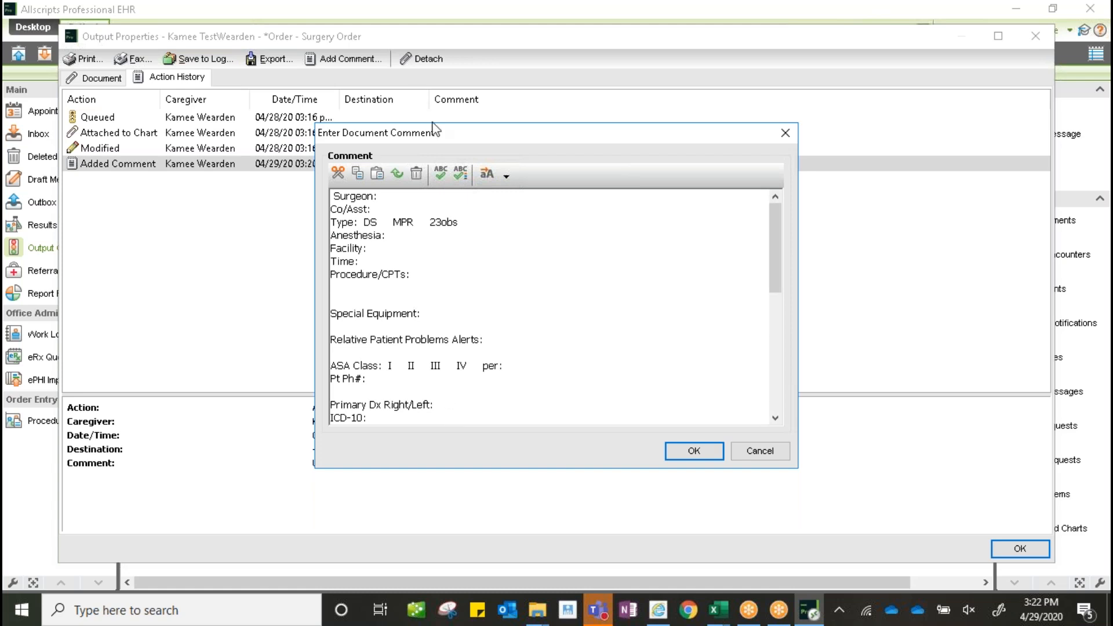
pyautogui.click(694, 451)
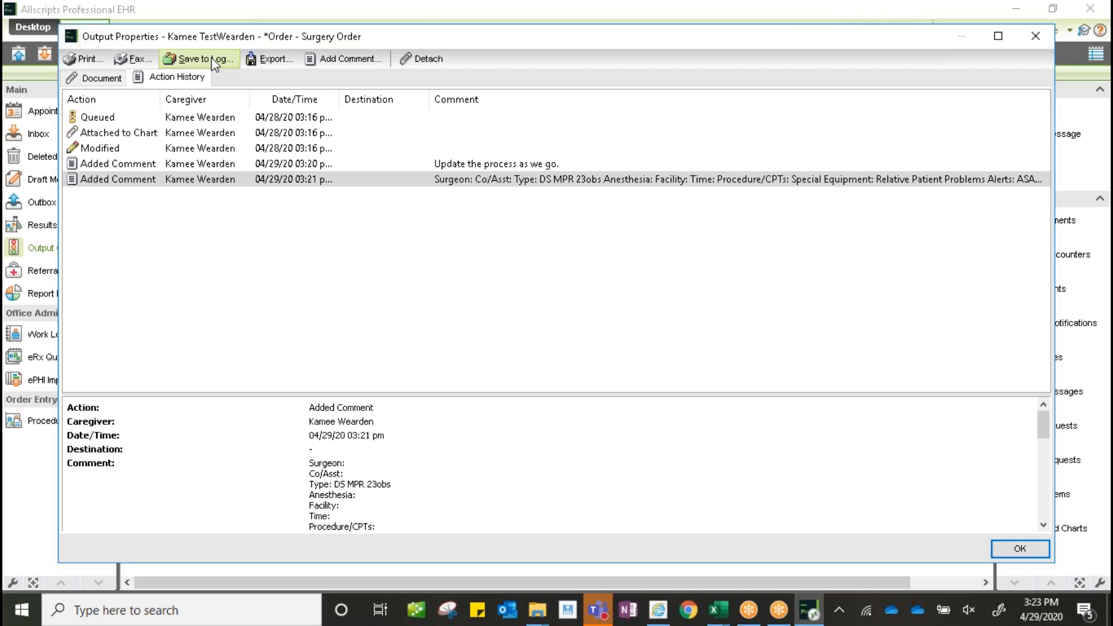
pyautogui.click(1036, 36)
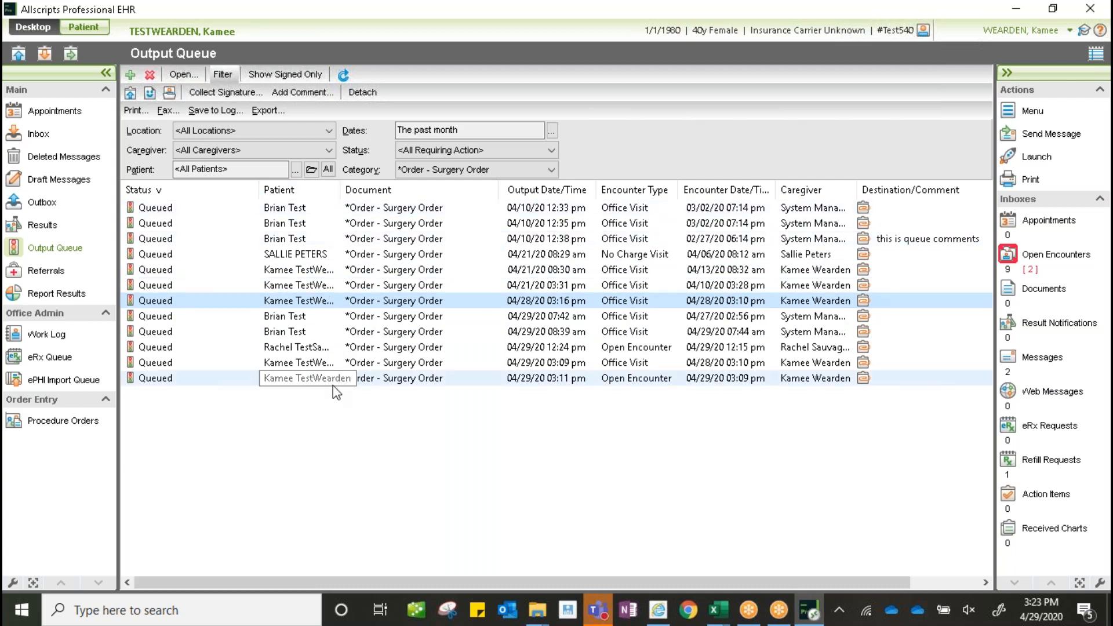
pyautogui.doubleClick(298, 306)
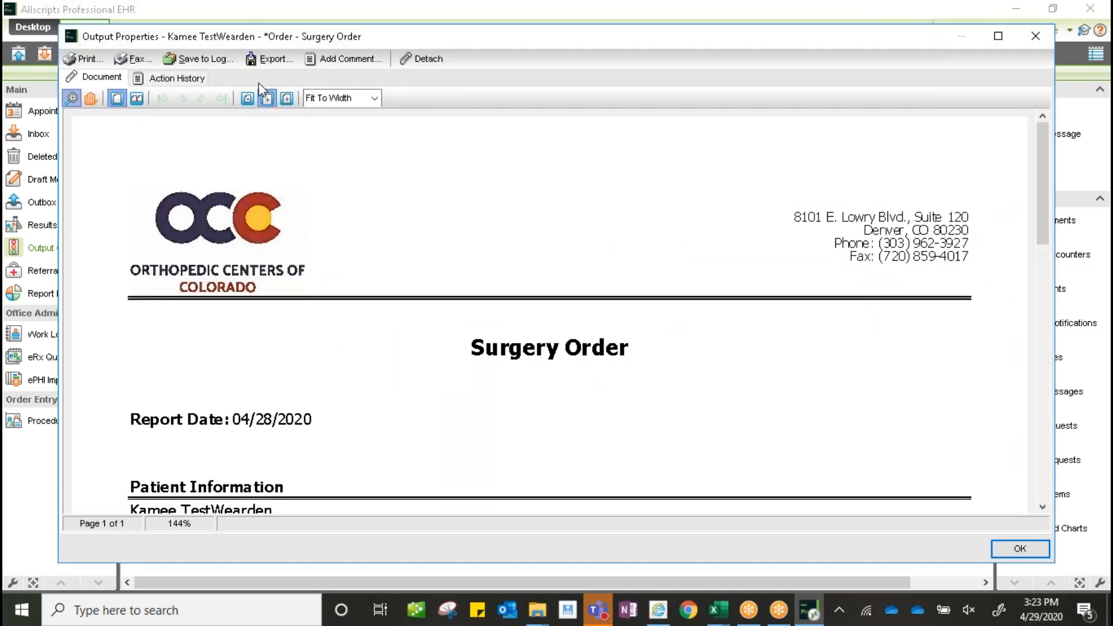
pyautogui.click(174, 79)
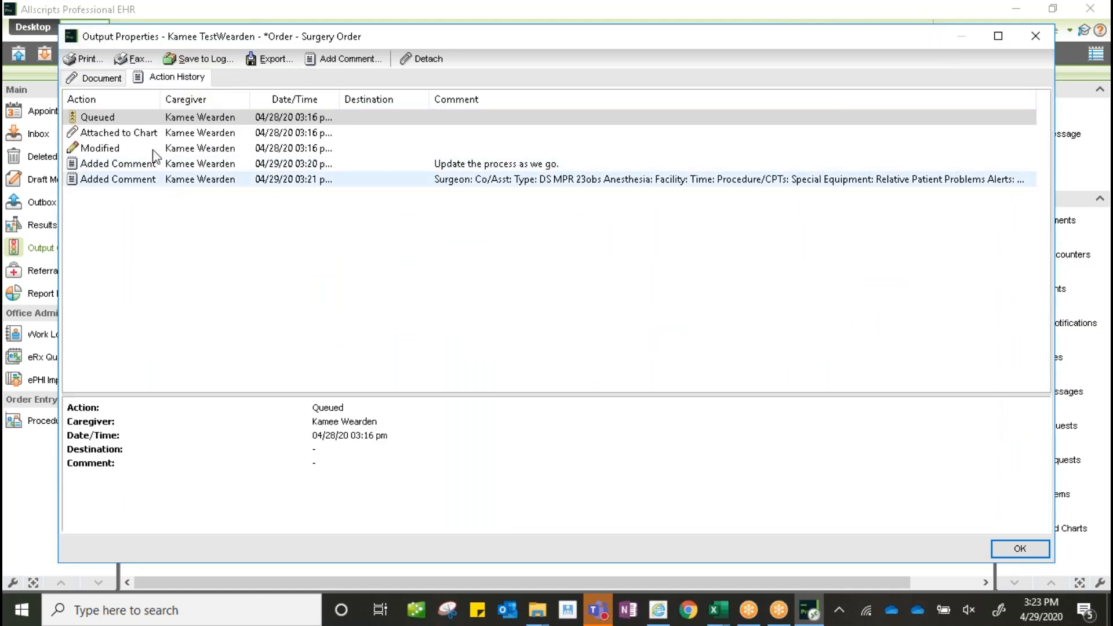
pyautogui.click(95, 78)
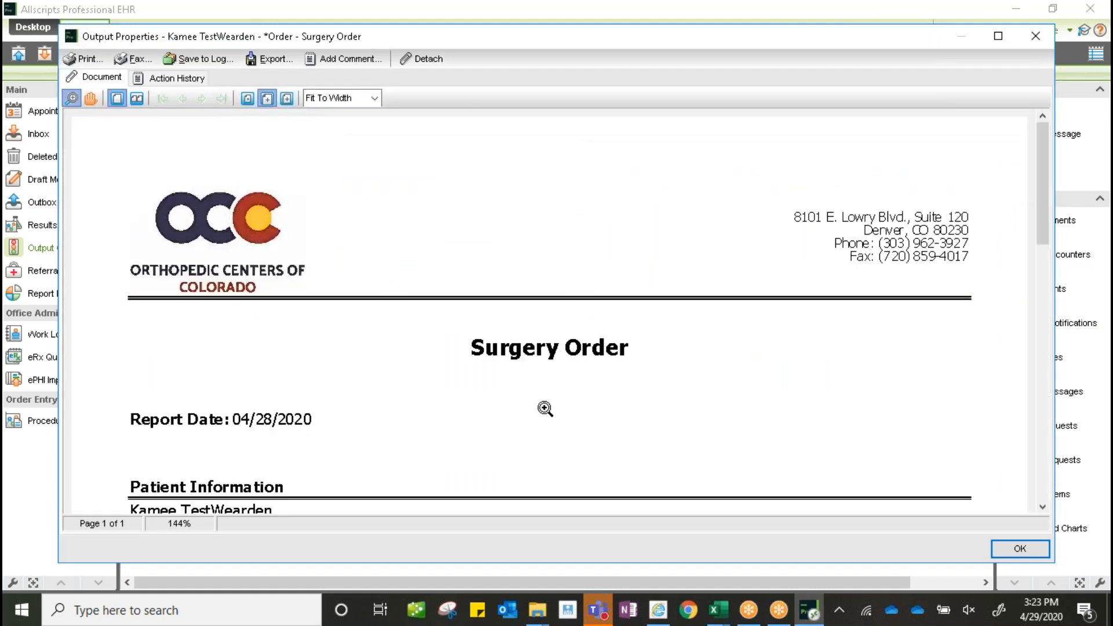
pyautogui.moveTo(1043, 193); pyautogui.dragTo(1068, 314)
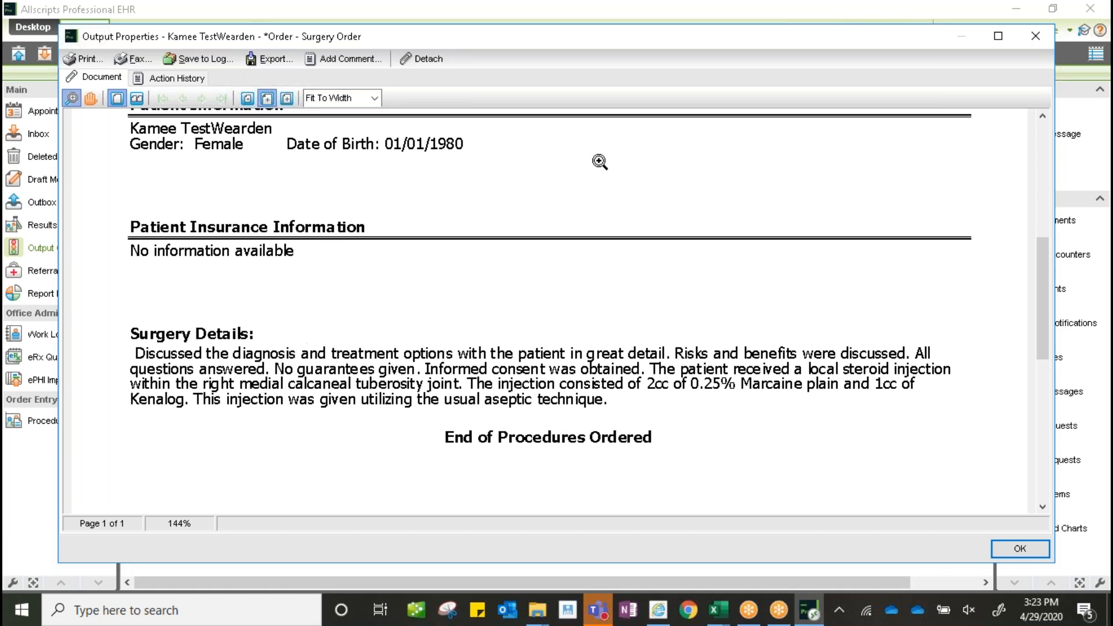
pyautogui.click(1043, 37)
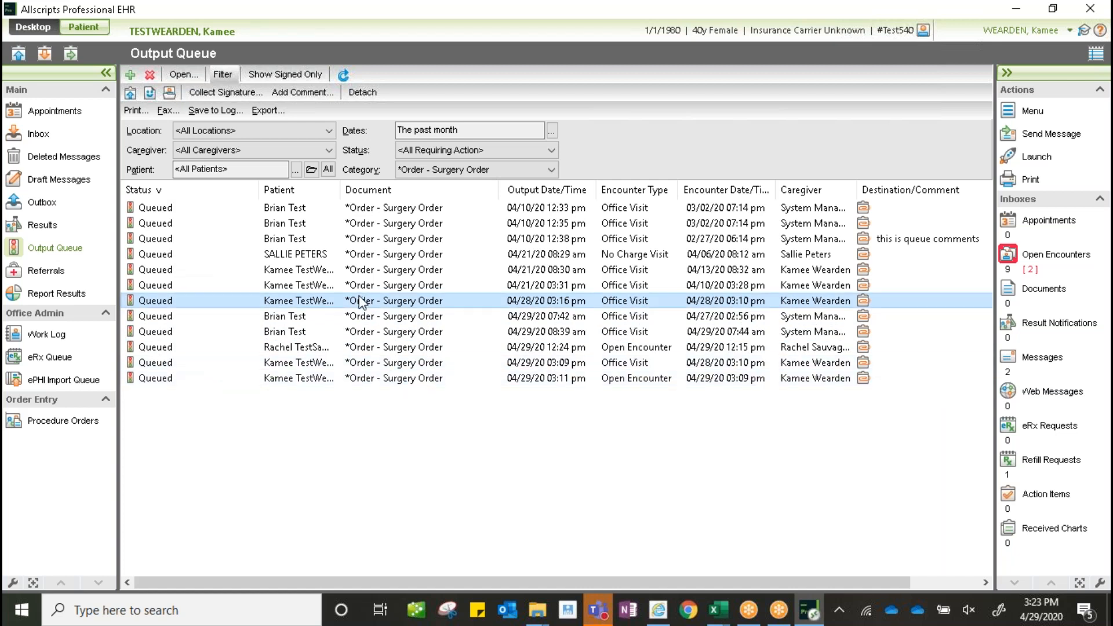
# - Save the surgery order to the chart log with the comment 'Surgery complete 4/29.' and close it
pyautogui.doubleClick(382, 307)
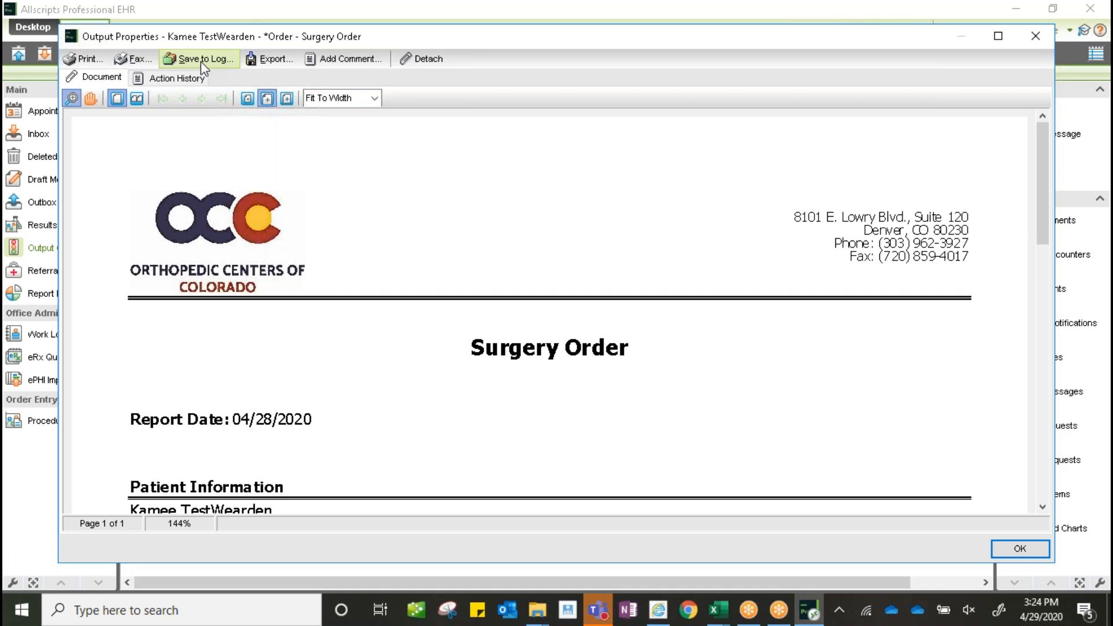
pyautogui.click(201, 61)
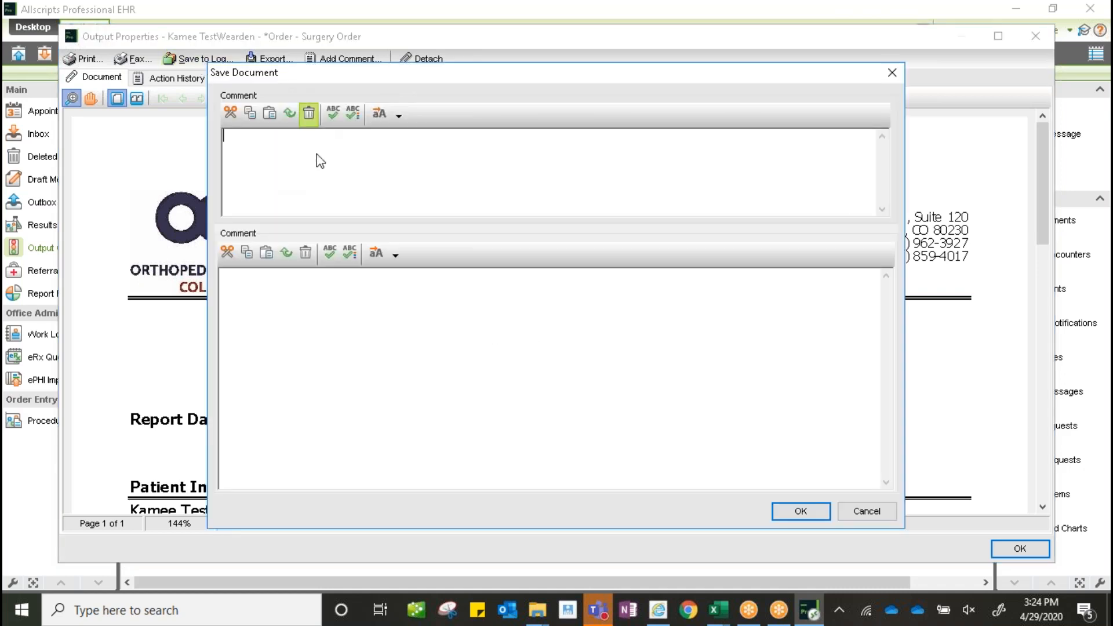
pyautogui.write('Sugery')
pyautogui.press('BackSpace')
pyautogui.press('BackSpace')
pyautogui.press('BackSpace')
pyautogui.press('BackSpace')
pyautogui.press('BackSpace')
pyautogui.write('rgery complete ')
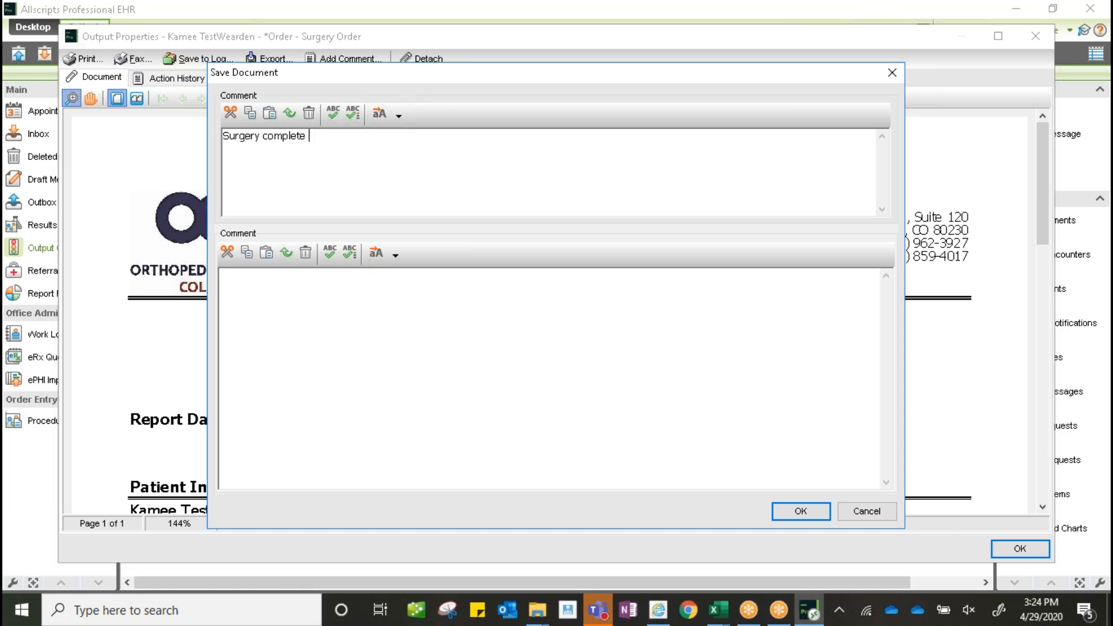
pyautogui.write('5')
pyautogui.press('BackSpace')
pyautogui.press('BackSpace')
pyautogui.press('BackSpace')
pyautogui.write('4/29')
pyautogui.click(799, 512)
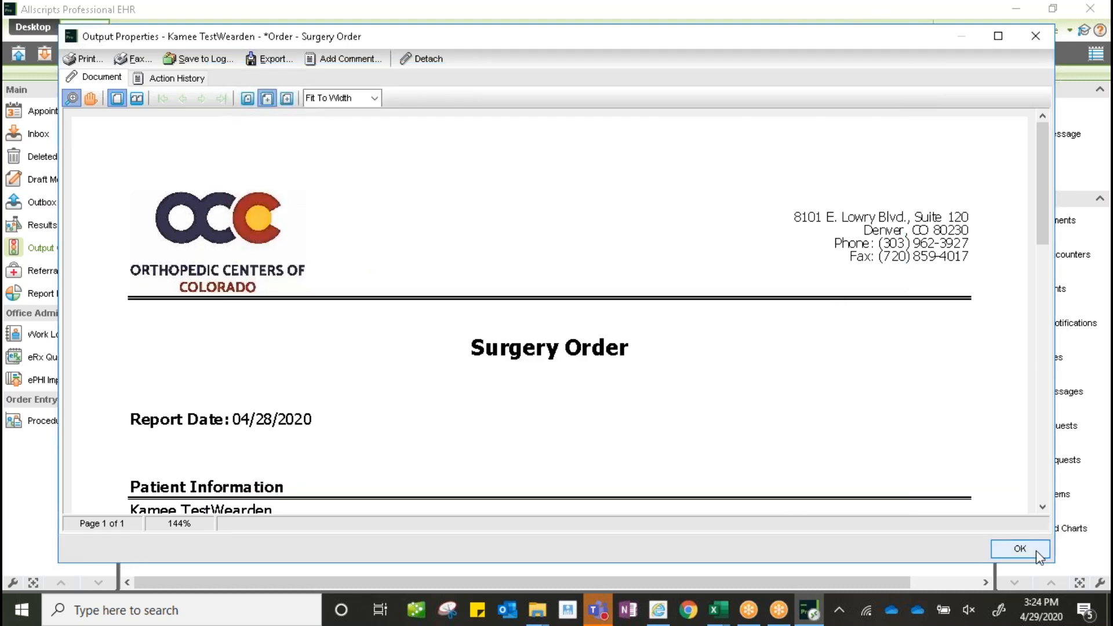
pyautogui.click(1033, 36)
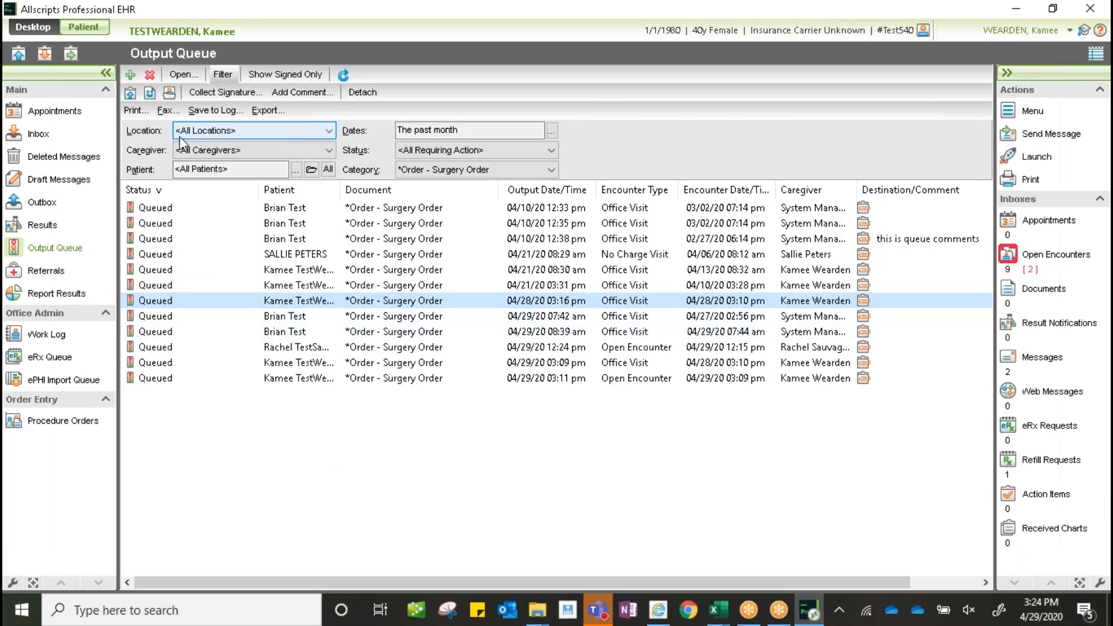
# - Refresh the Output Queue, then switch to the patient's chart Face Sheet
pyautogui.click(343, 75)
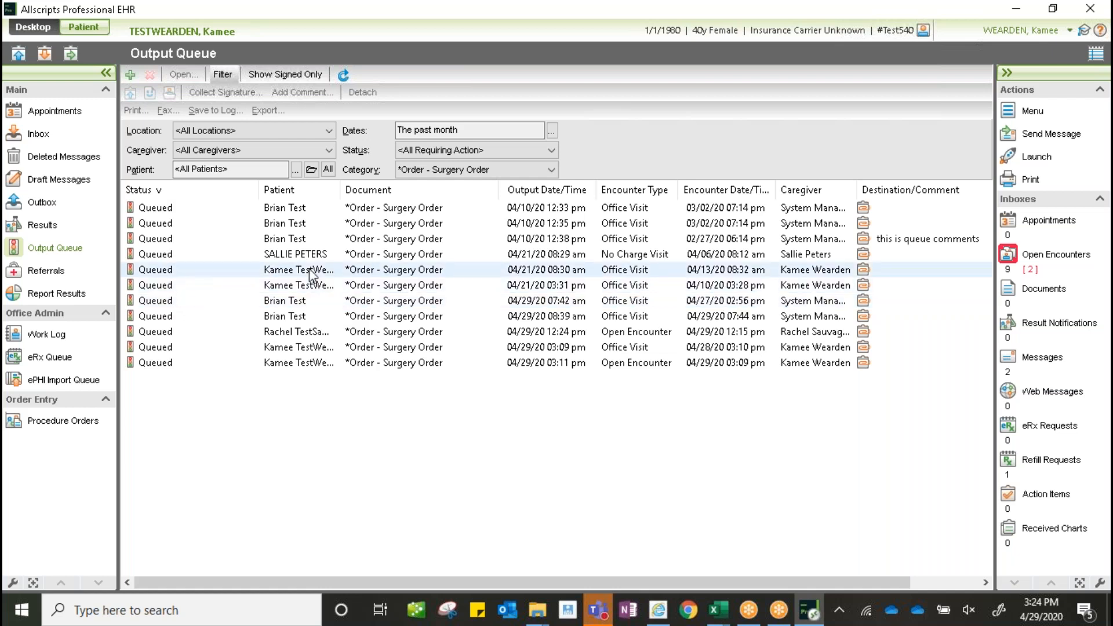
pyautogui.click(88, 35)
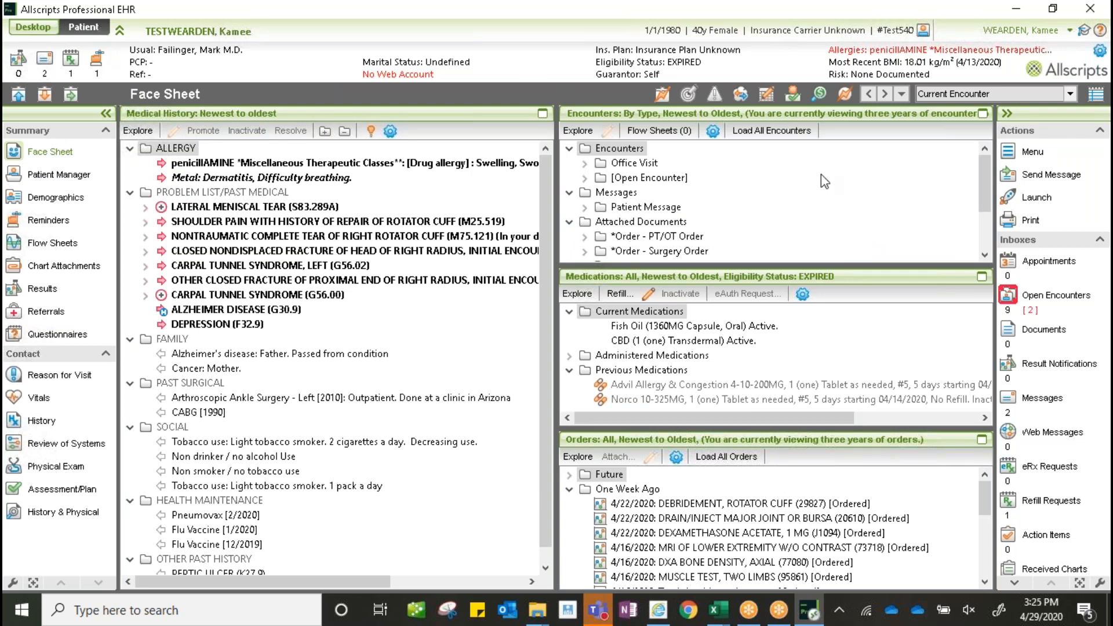
# - Maximize Encounters, expand Surgery Order, review the saved 04/29/2020 order, then select the queued order
pyautogui.click(984, 116)
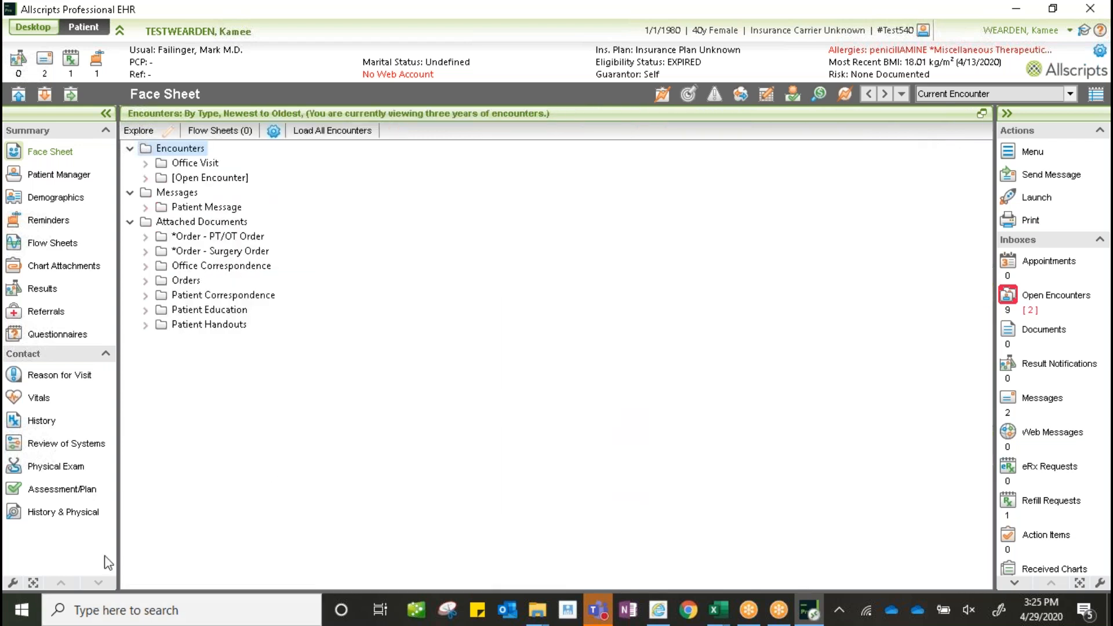
pyautogui.click(146, 255)
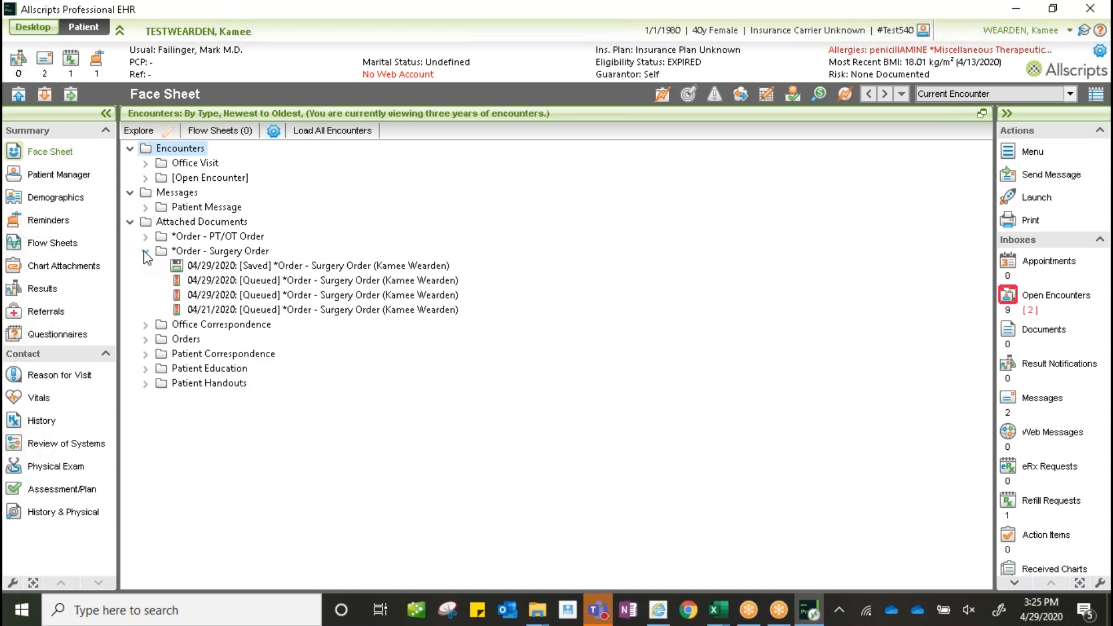
pyautogui.click(272, 266)
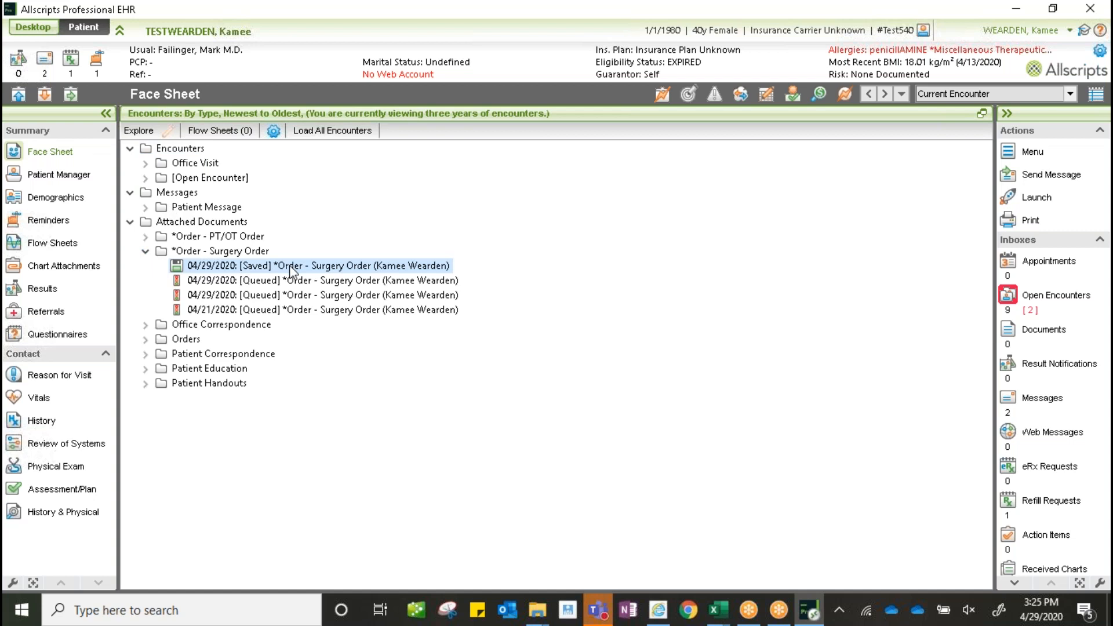
pyautogui.doubleClick(291, 267)
pyautogui.moveTo(1033, 243); pyautogui.dragTo(1080, 406)
pyautogui.moveTo(1060, 349); pyautogui.dragTo(1047, 290)
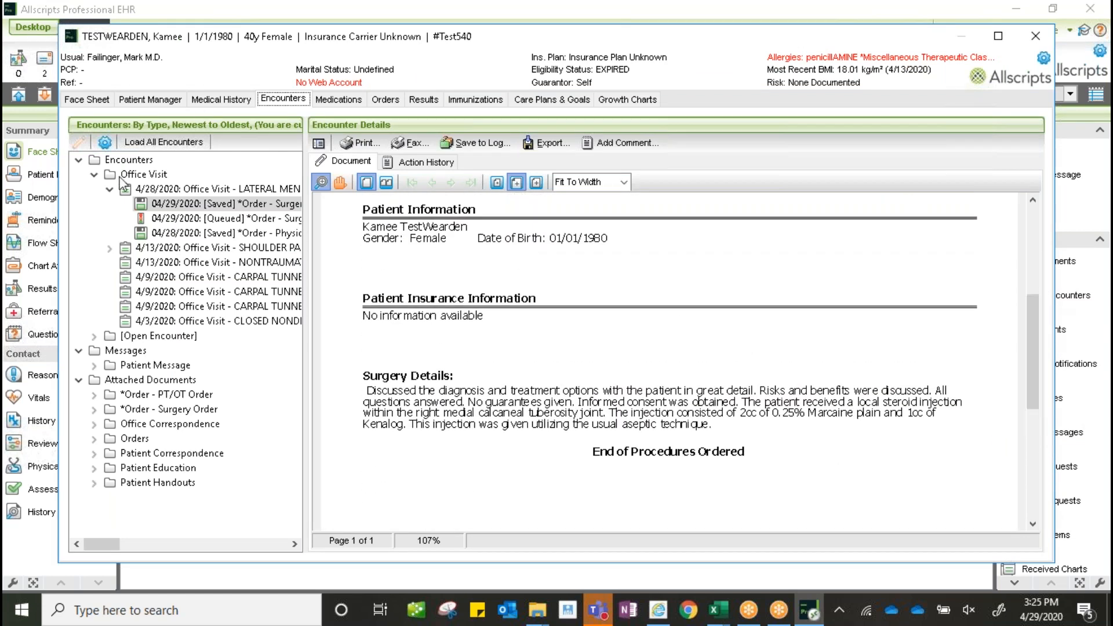
pyautogui.click(1032, 37)
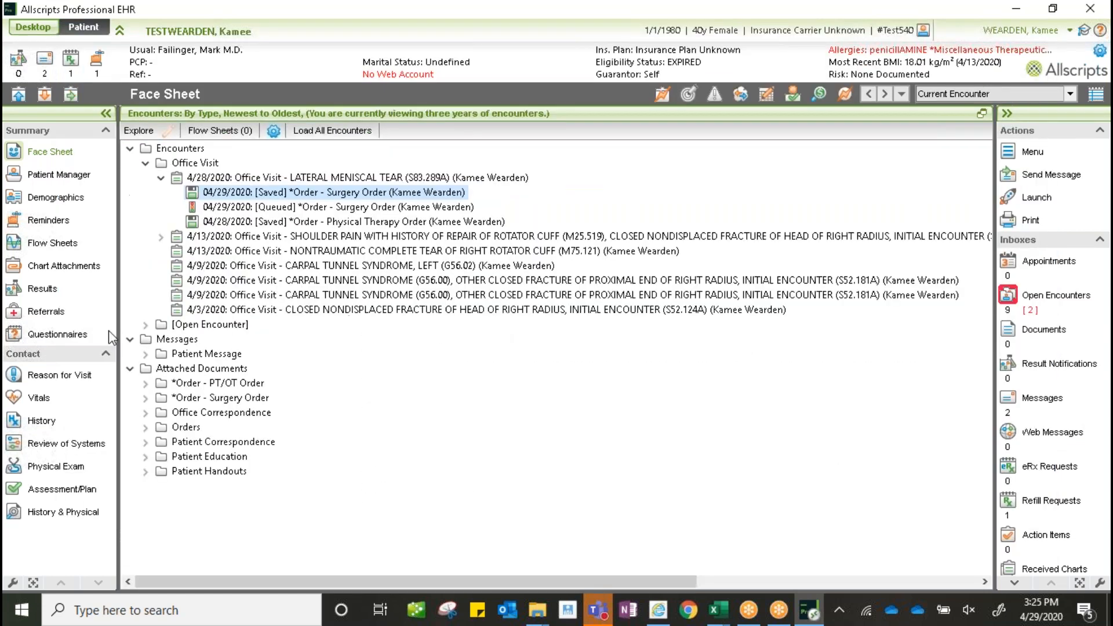
pyautogui.click(193, 208)
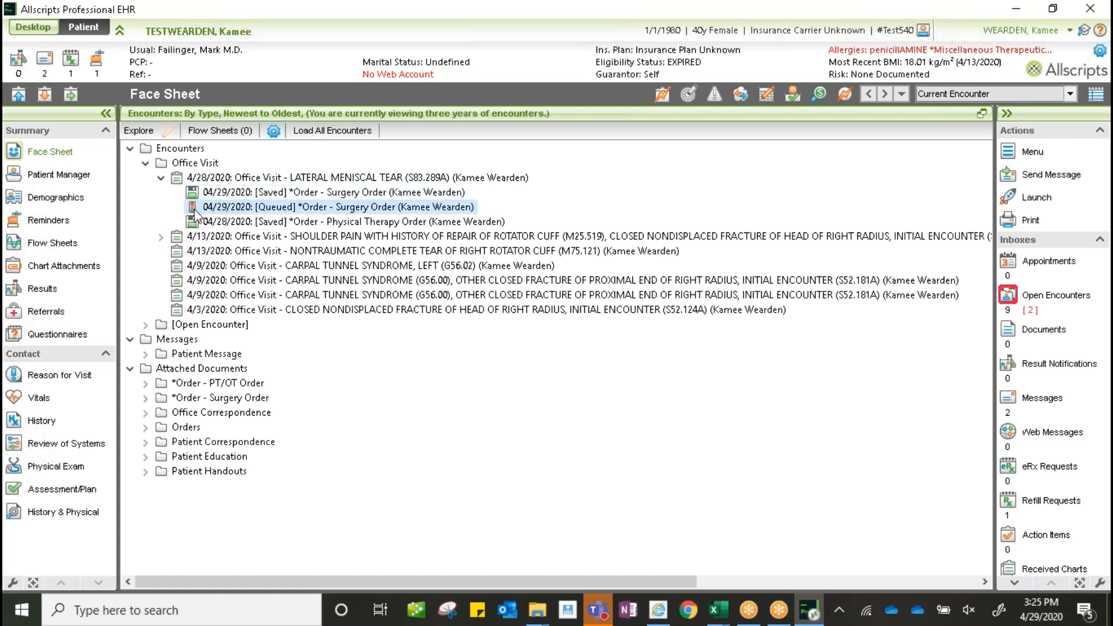
pyautogui.doubleClick(348, 208)
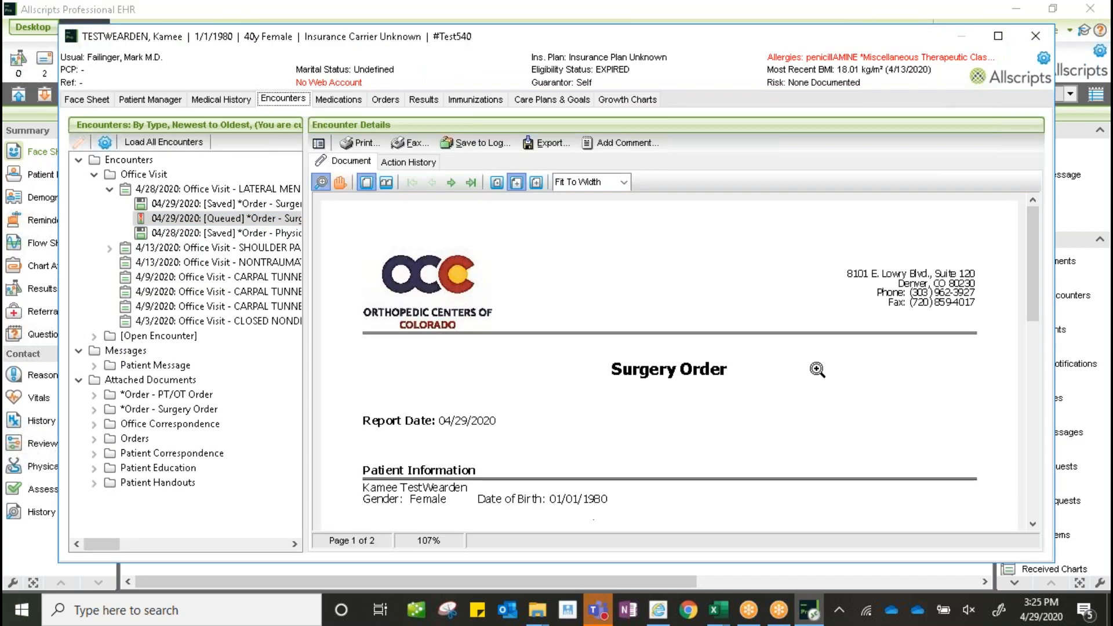
pyautogui.click(412, 144)
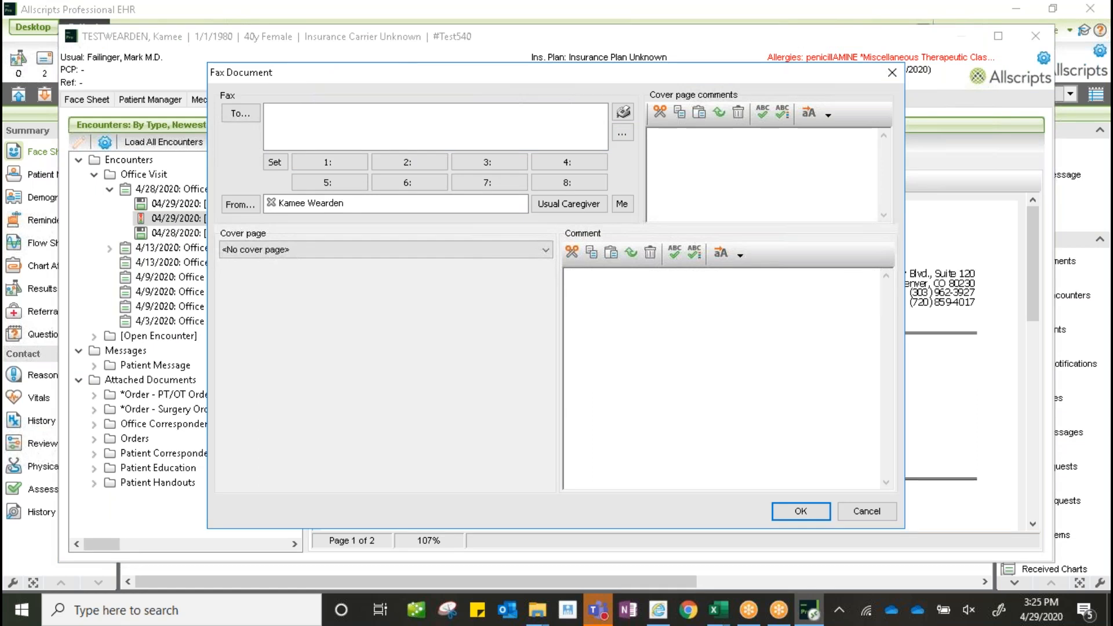
pyautogui.click(879, 510)
pyautogui.click(359, 145)
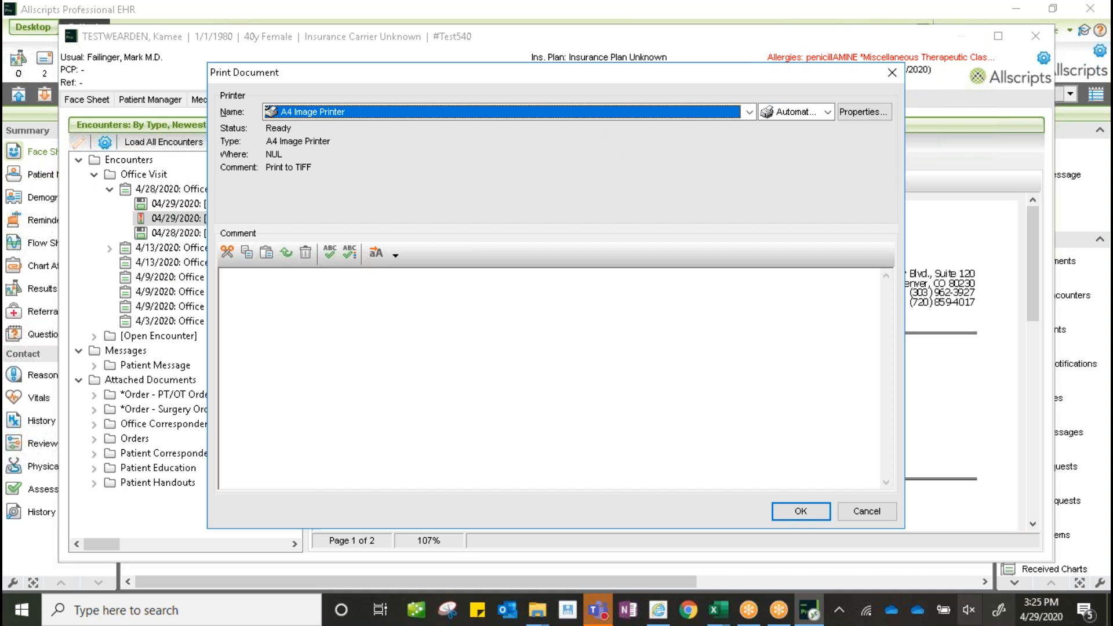
pyautogui.click(867, 511)
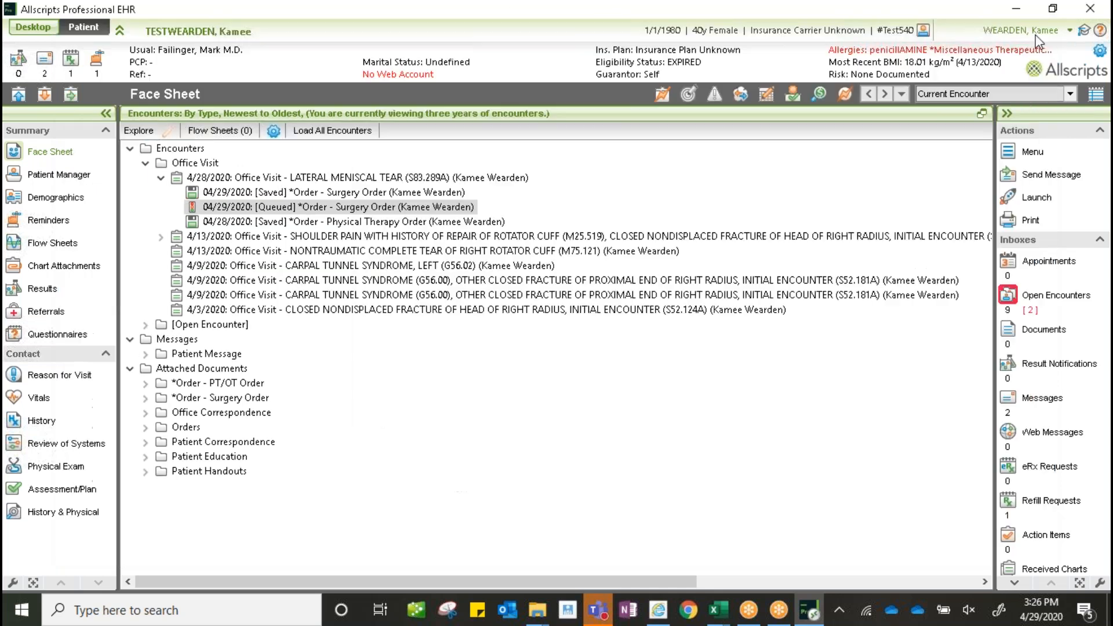
pyautogui.click(1035, 39)
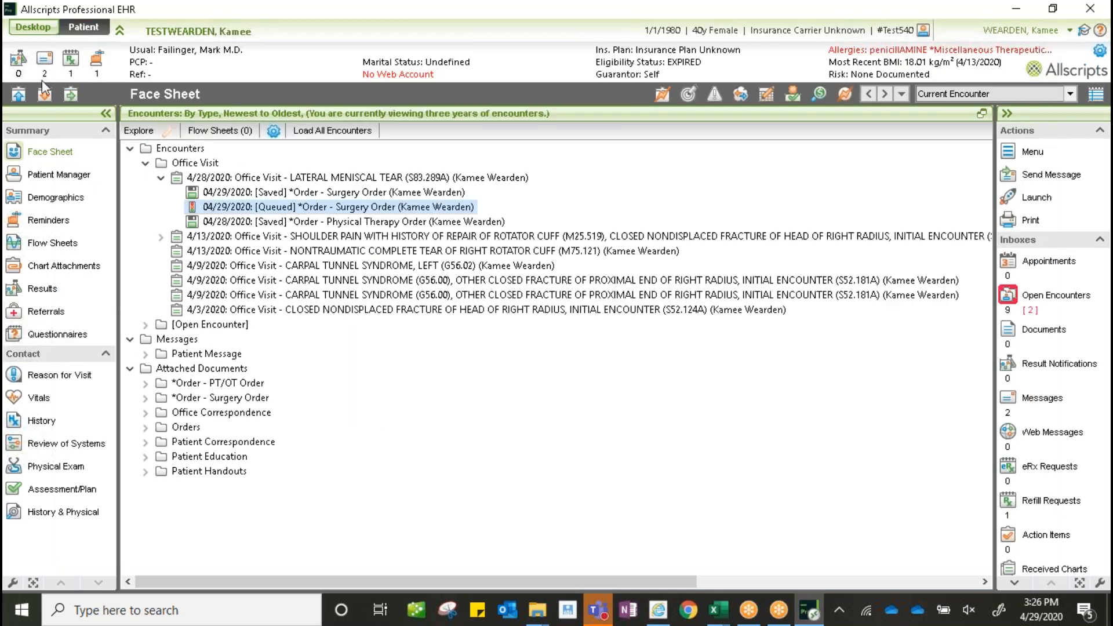
# - Switch to the Output Queue and keep the Category filter at *Order - Surgery Order
pyautogui.click(33, 27)
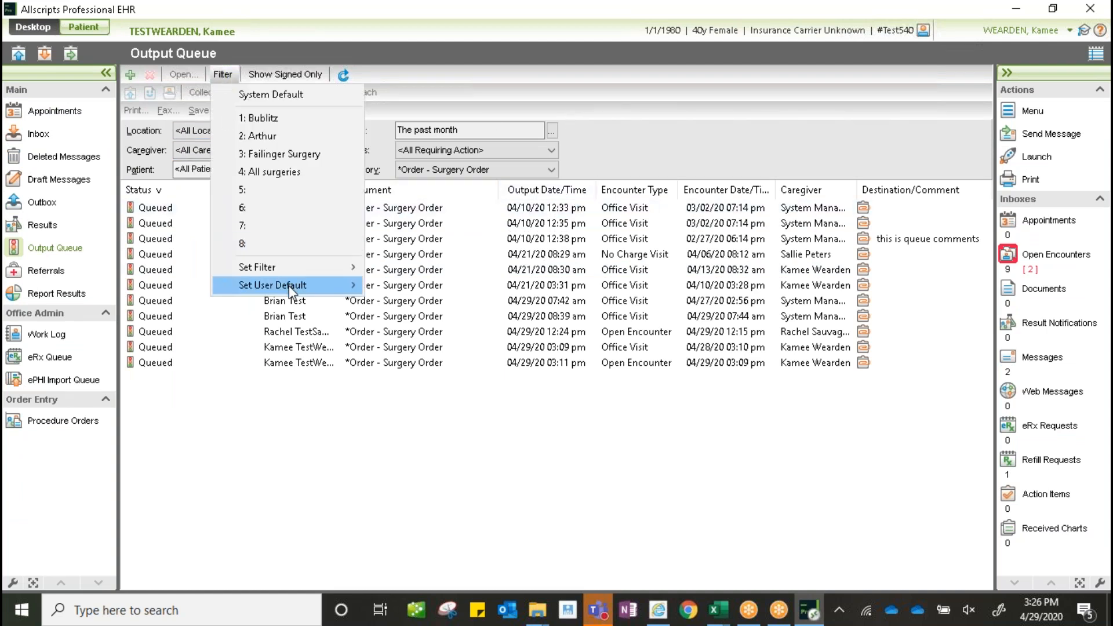
pyautogui.moveTo(289, 286)
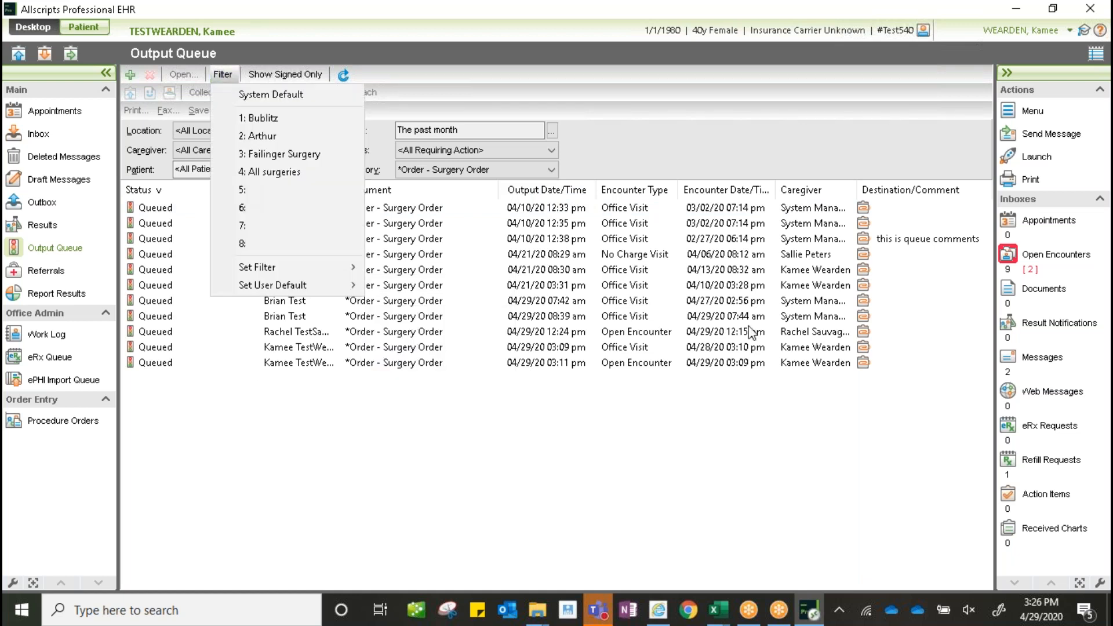
pyautogui.click(551, 363)
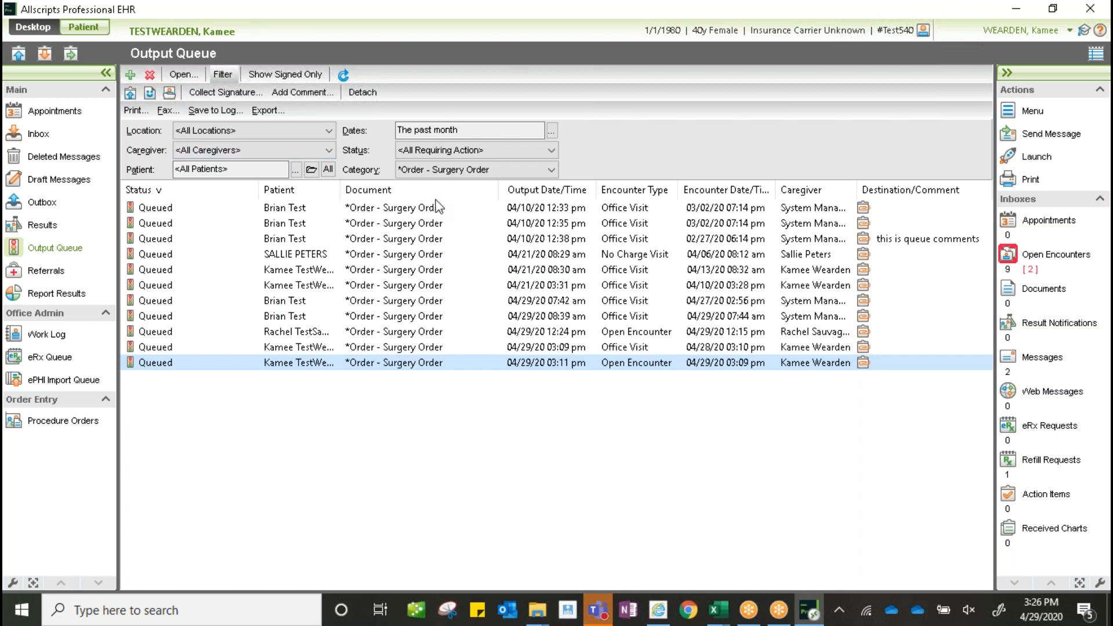
pyautogui.click(476, 182)
pyautogui.click(470, 223)
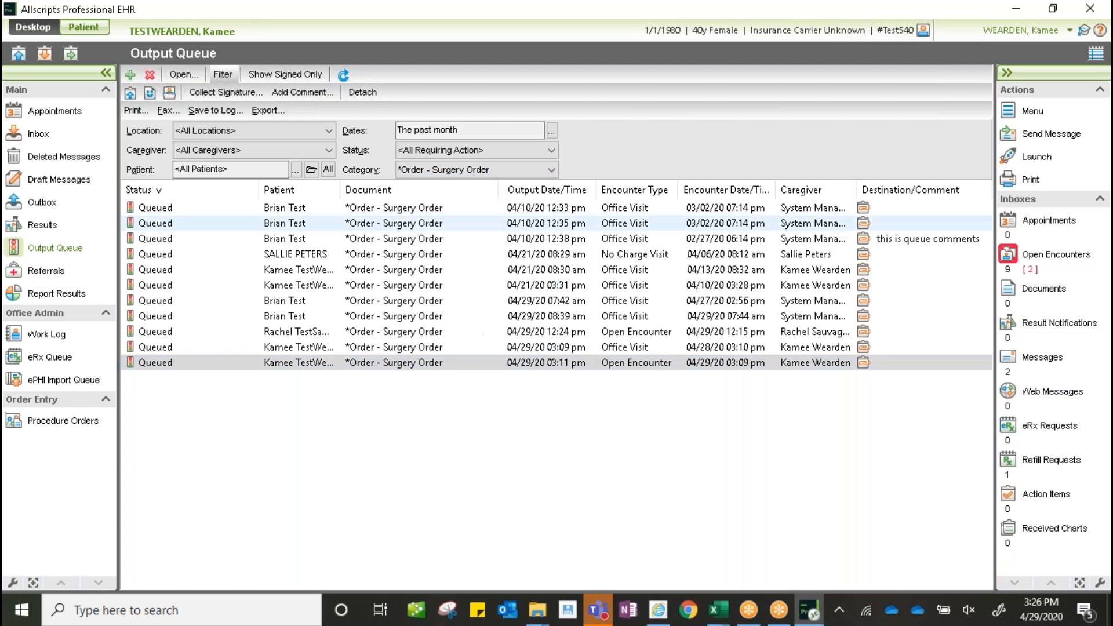
# - Review the 04/21/20 08:30 am surgery order's document and action history, then return to the Face Sheet
pyautogui.doubleClick(391, 276)
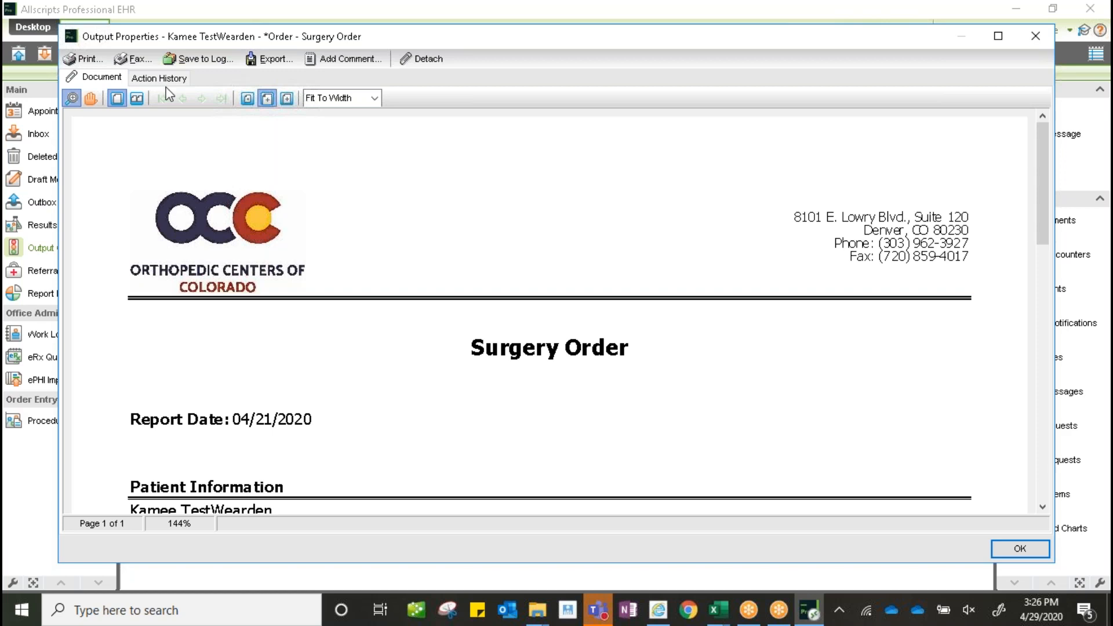
pyautogui.click(171, 79)
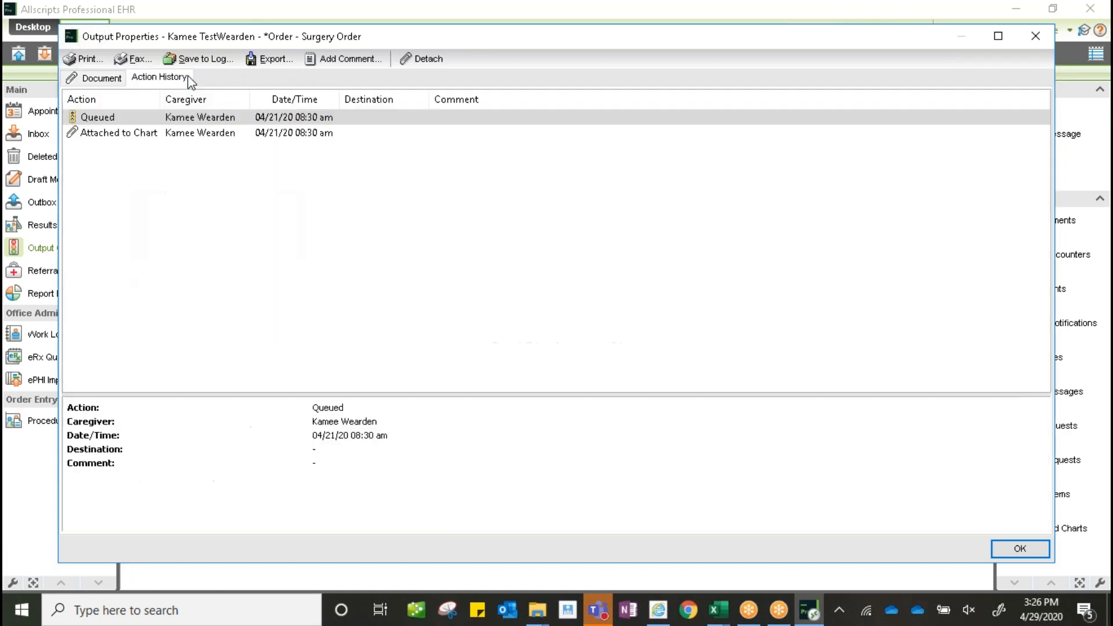
pyautogui.click(104, 79)
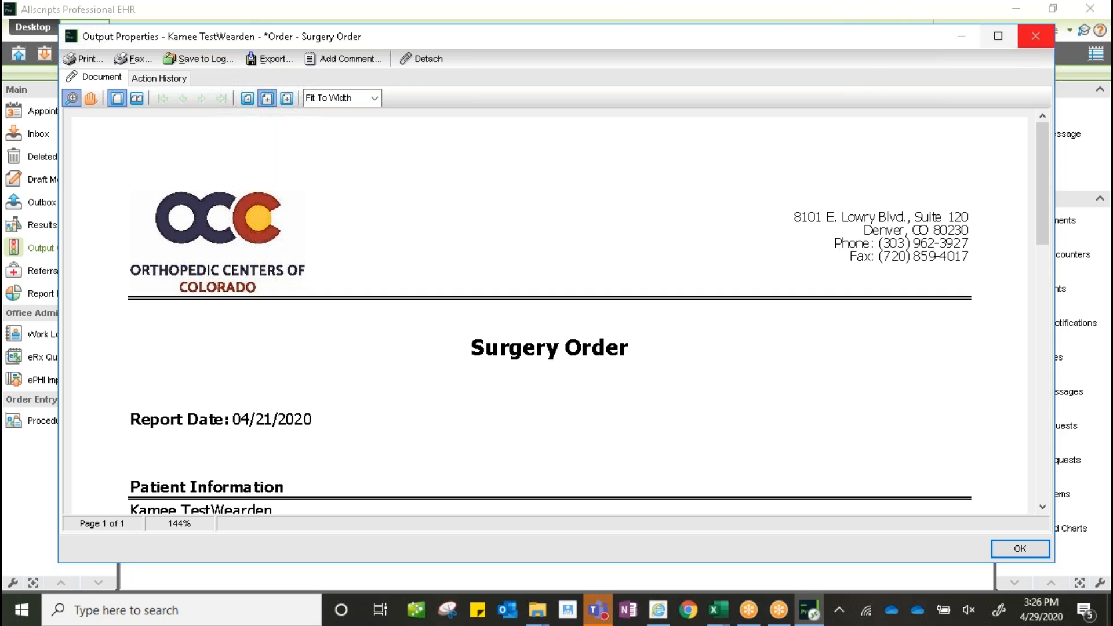
pyautogui.click(1043, 37)
pyautogui.click(87, 28)
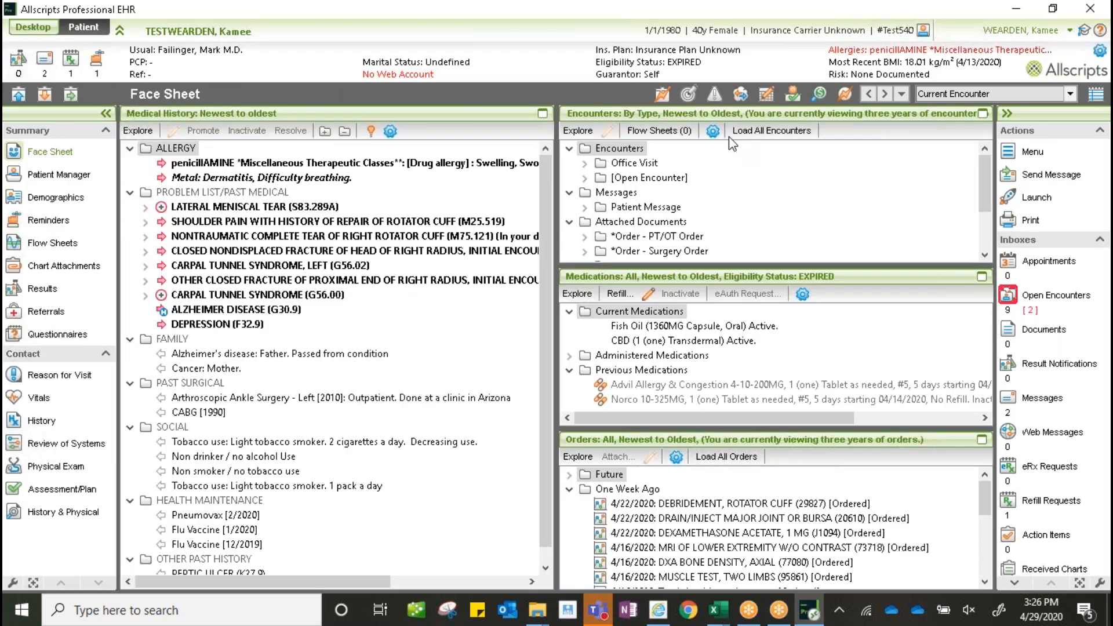
# - Maximize the Encounters pane and open the queued 04/29/2020 surgery order from the Surgery Order folder
pyautogui.click(983, 115)
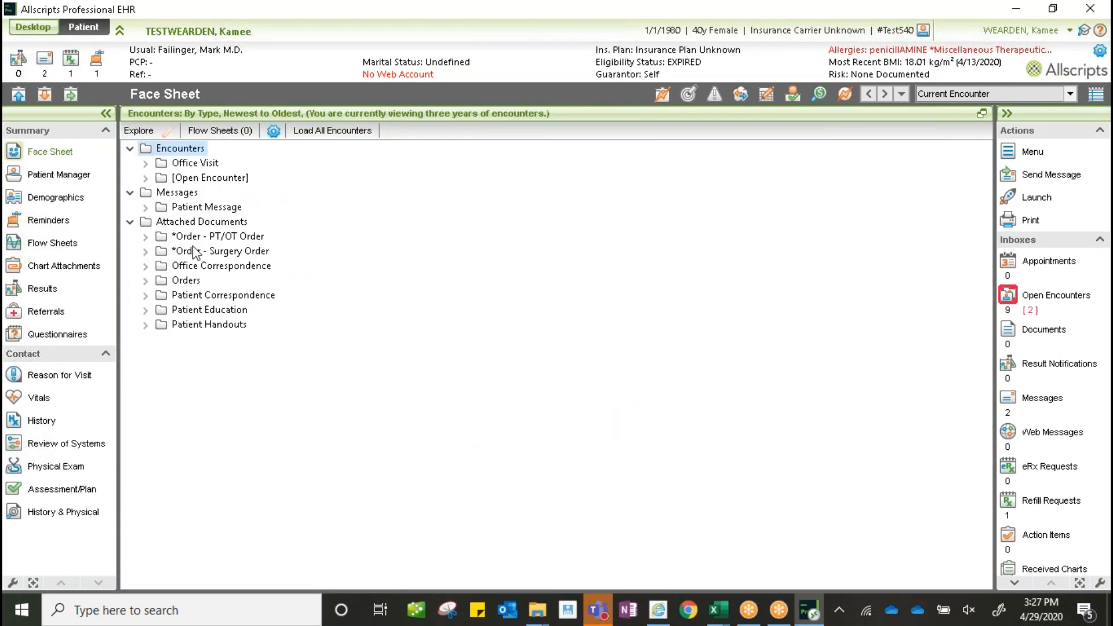
pyautogui.click(146, 251)
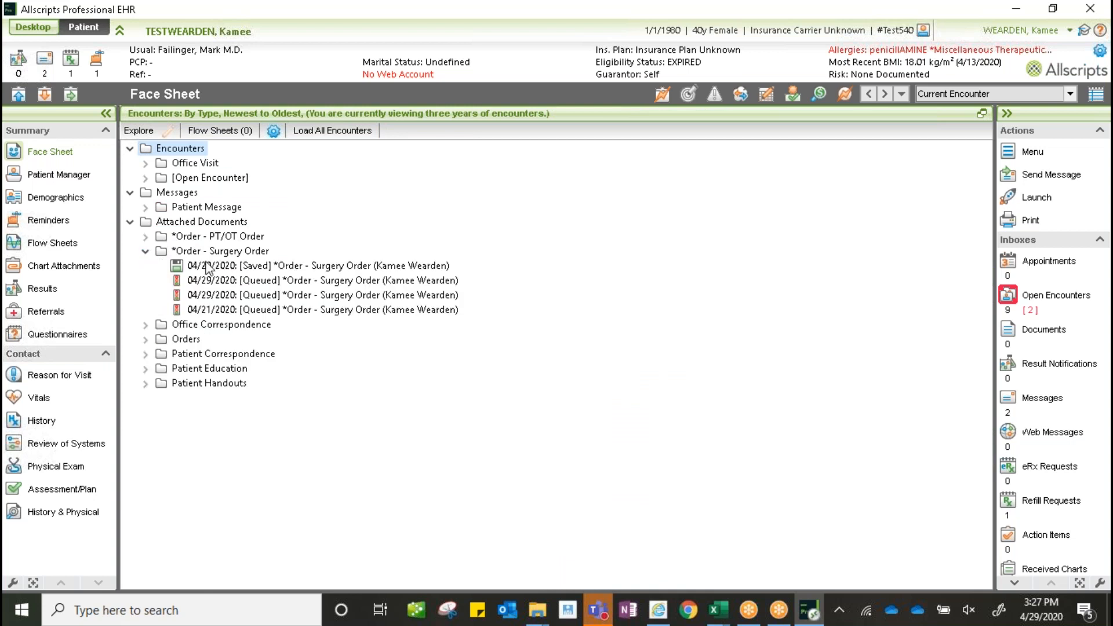
pyautogui.click(220, 266)
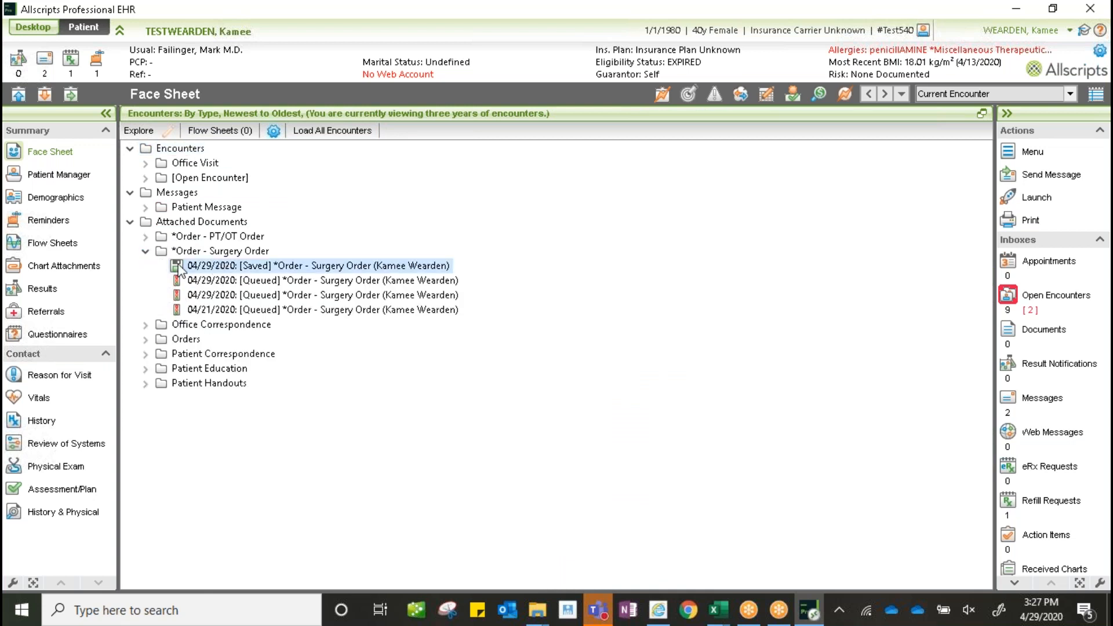
pyautogui.click(234, 283)
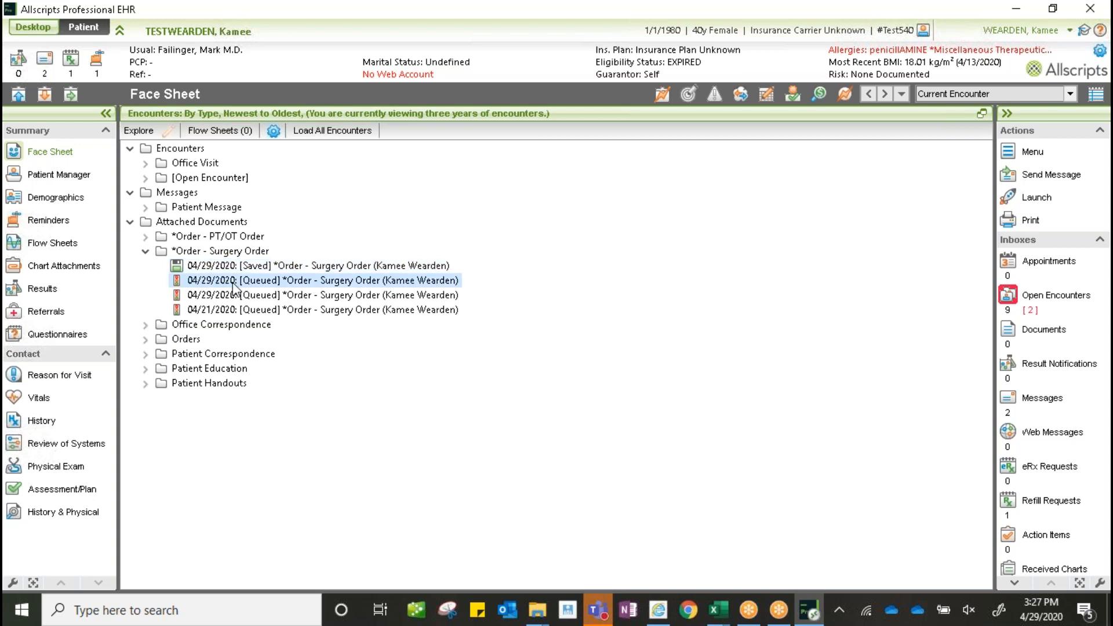
pyautogui.doubleClick(235, 283)
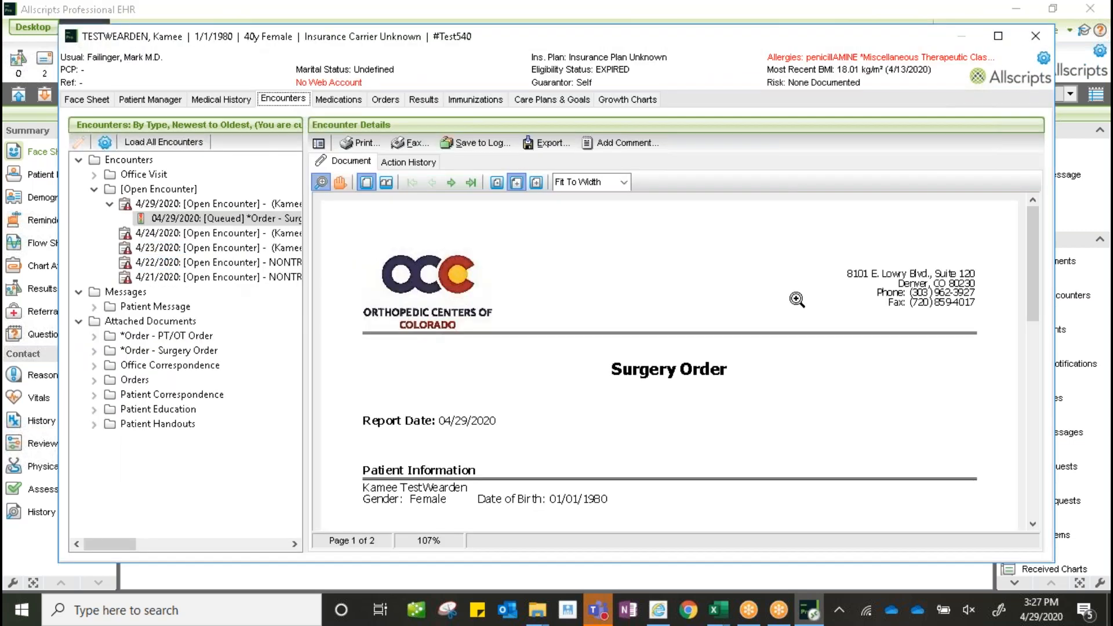
# - Start faxing the queued order, cancel the fax, and close the document window
pyautogui.moveTo(1032, 220); pyautogui.dragTo(1013, 197)
pyautogui.click(407, 142)
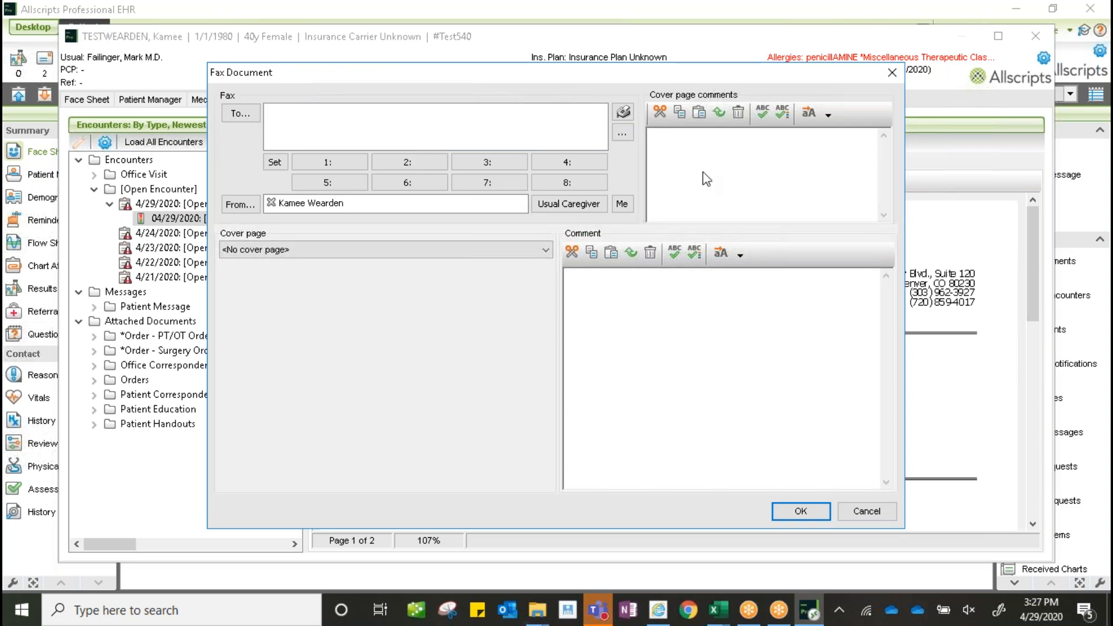
pyautogui.click(868, 510)
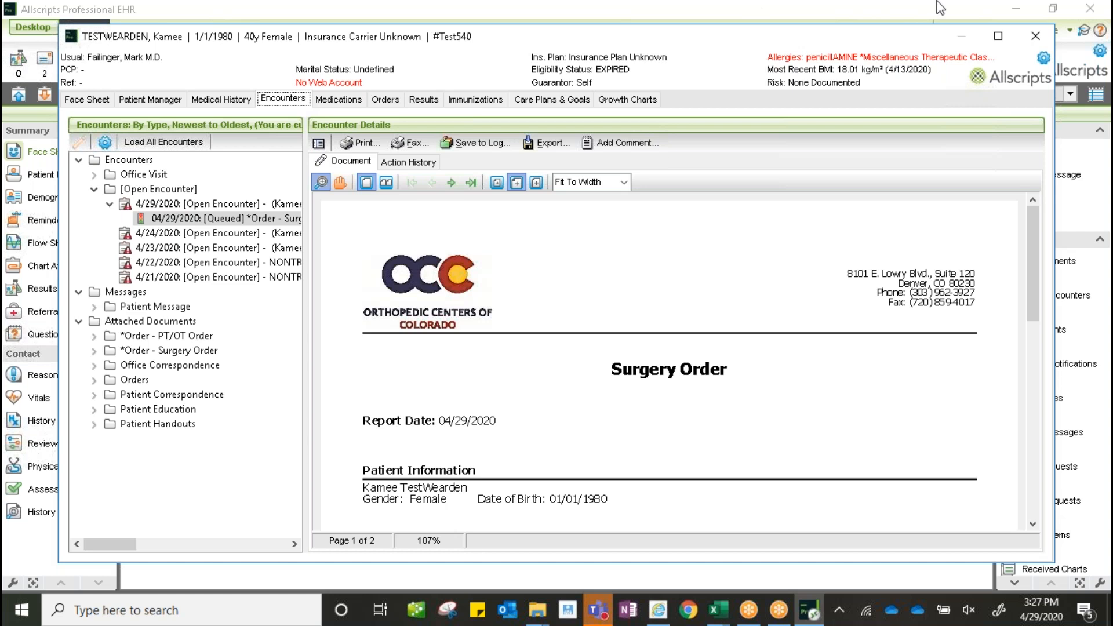
pyautogui.click(1035, 36)
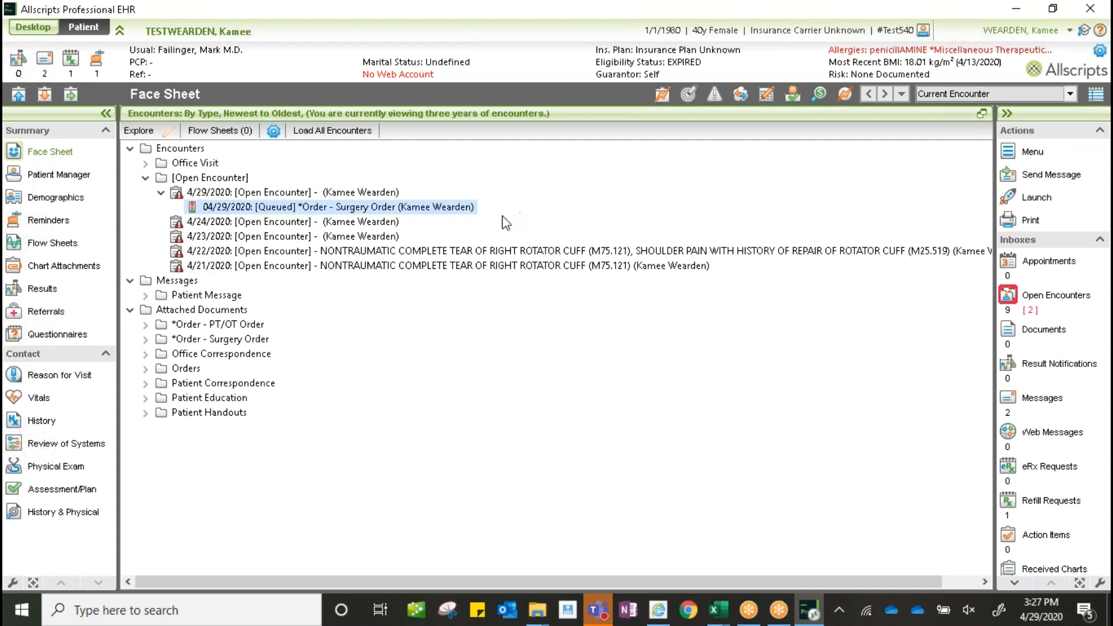
# - On the Output Queue, check that 4: All surgeries is the user default filter, changing nothing
pyautogui.click(33, 28)
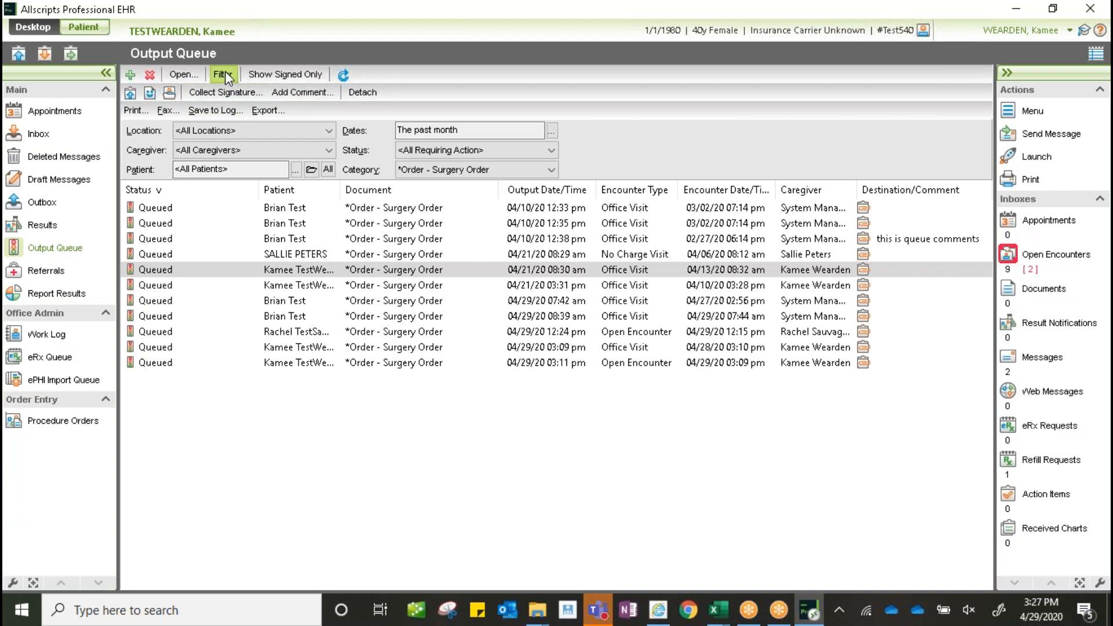
pyautogui.click(225, 74)
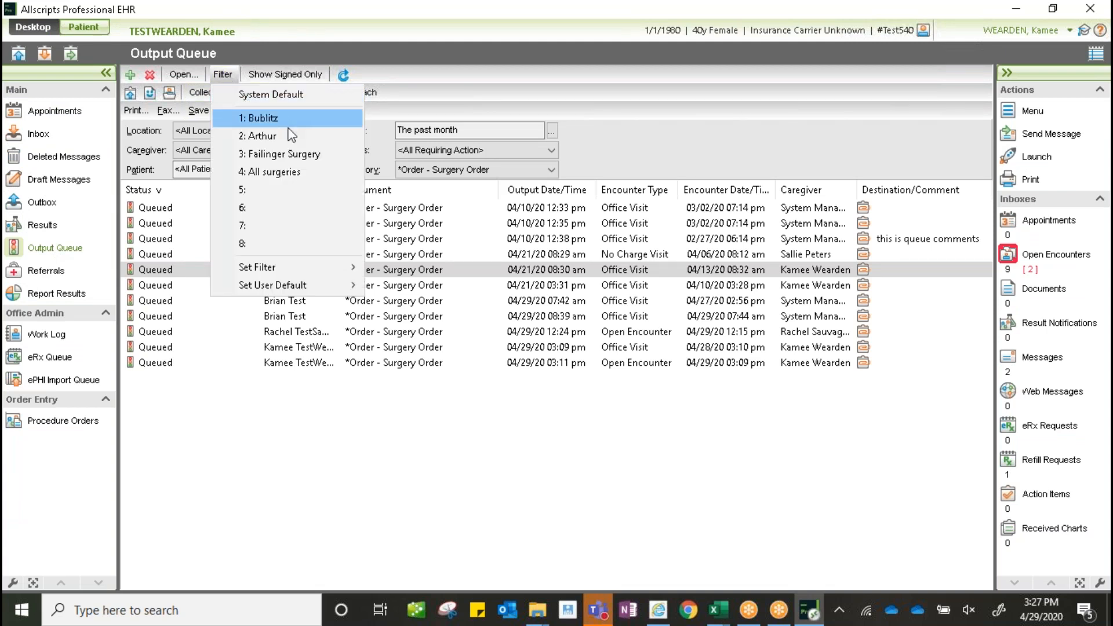
pyautogui.moveTo(296, 271)
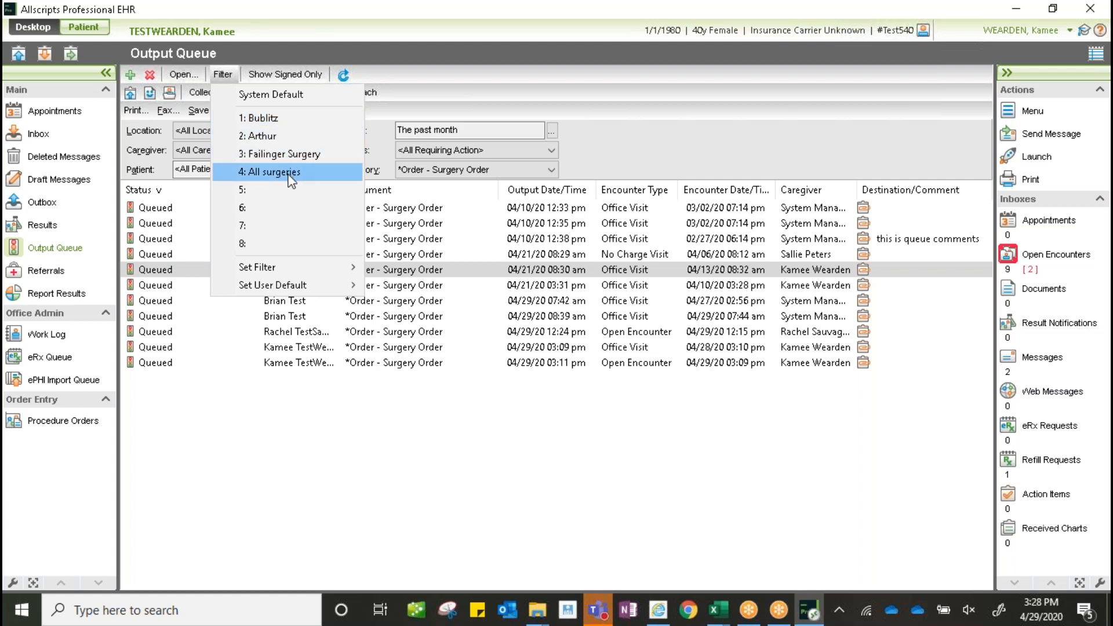
pyautogui.moveTo(309, 289)
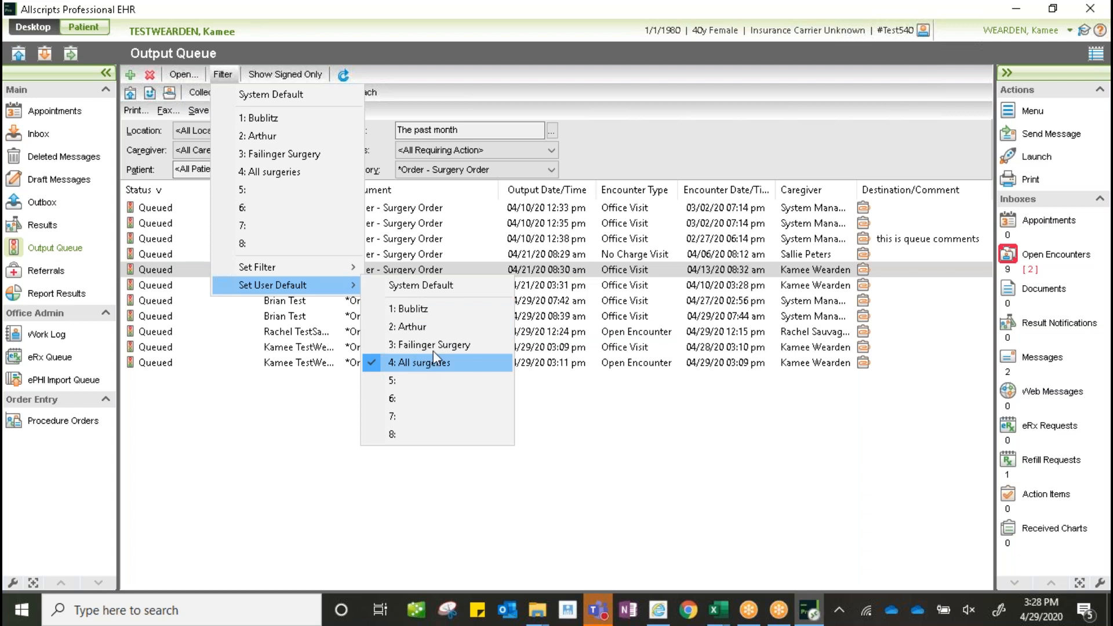
pyautogui.click(659, 414)
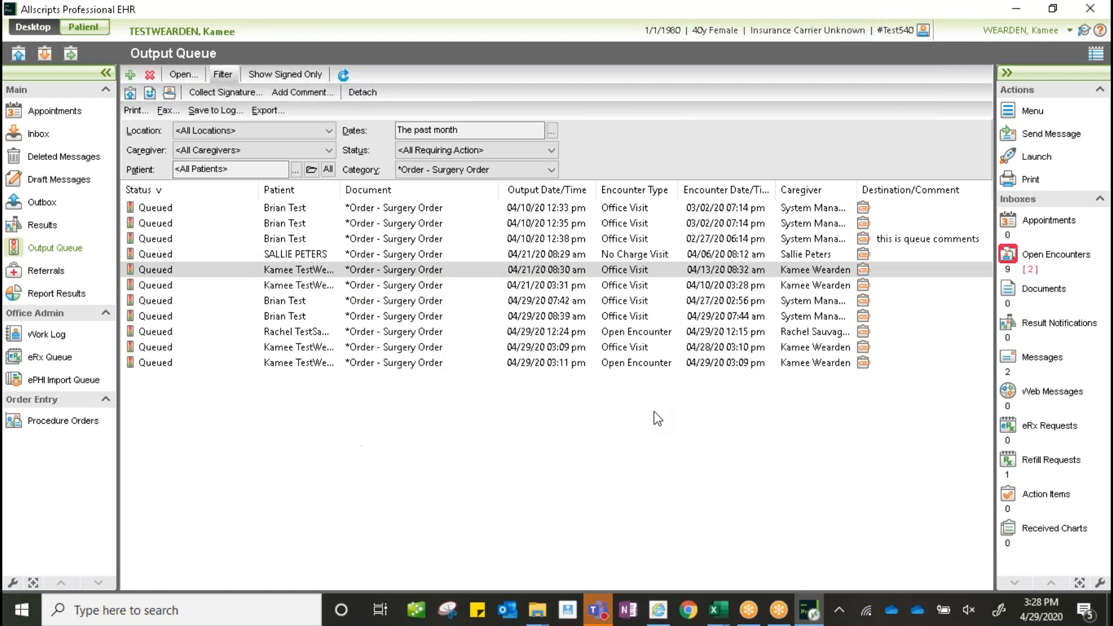
# - Set Status to <All Statuses> and sort the Status column so Saved orders come first
pyautogui.click(468, 154)
pyautogui.click(461, 175)
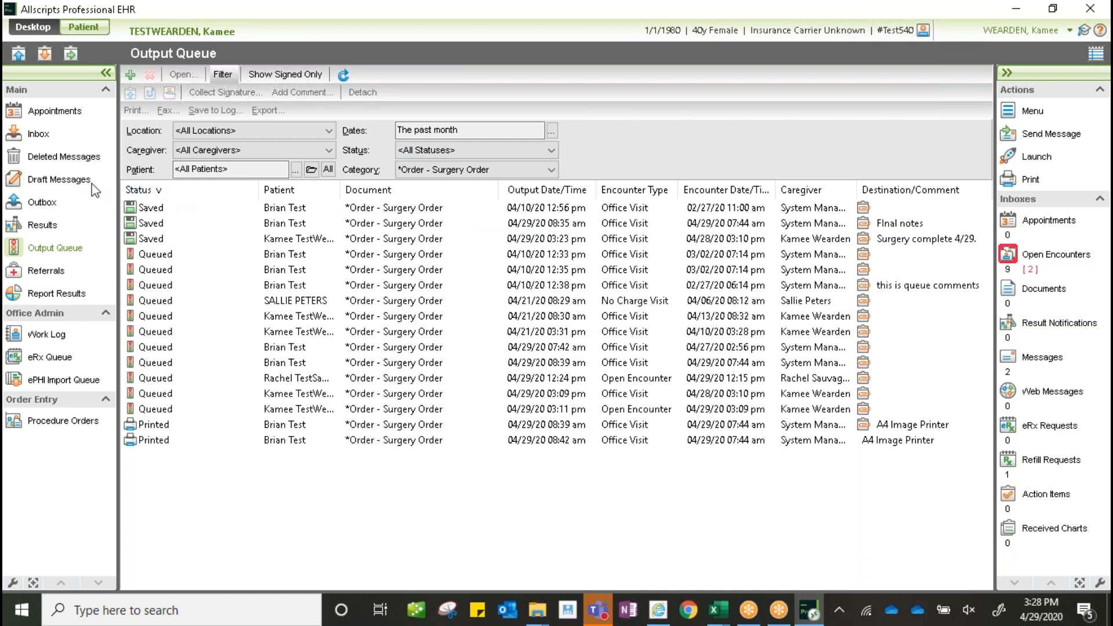
pyautogui.click(151, 192)
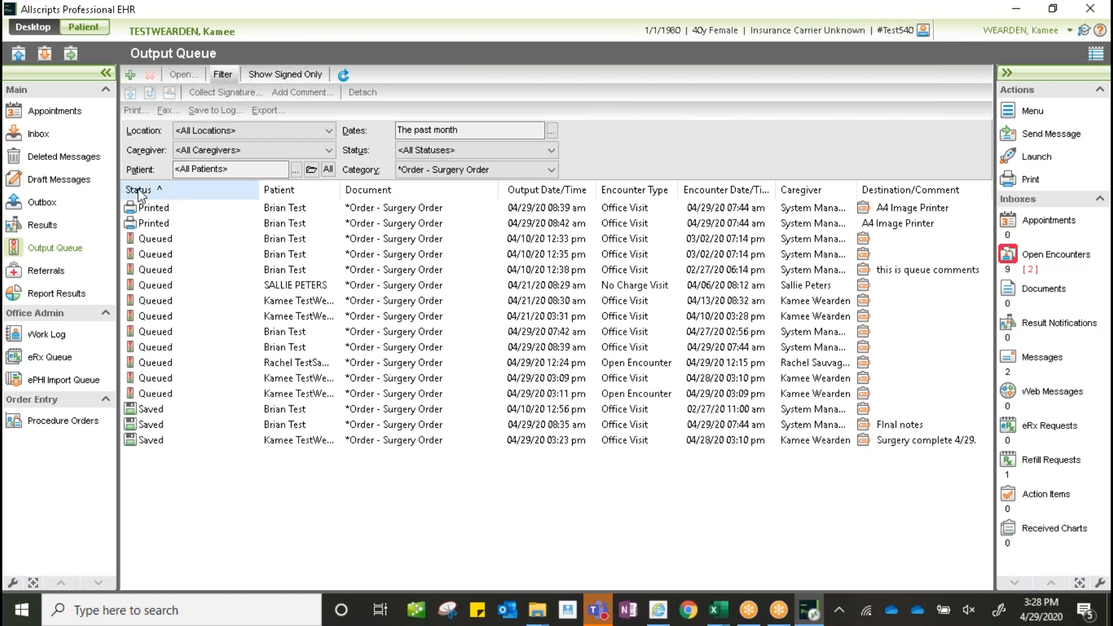
pyautogui.click(176, 188)
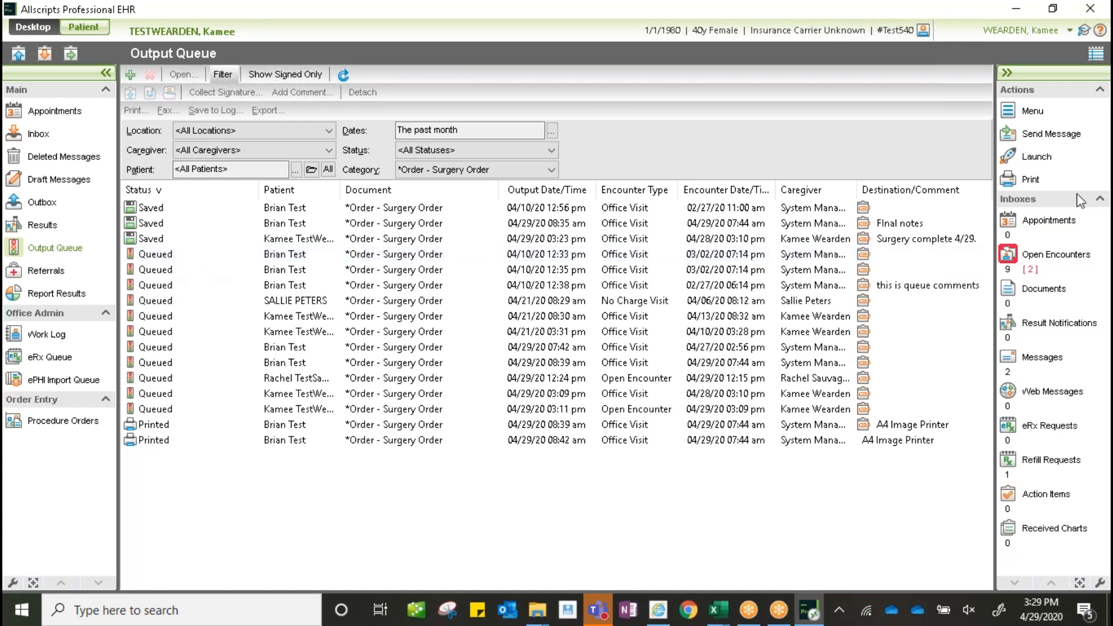
# - From the Face Sheet, preview a new *Order - Surgery Order printout, discard it, and reopen the Print list
pyautogui.click(1030, 181)
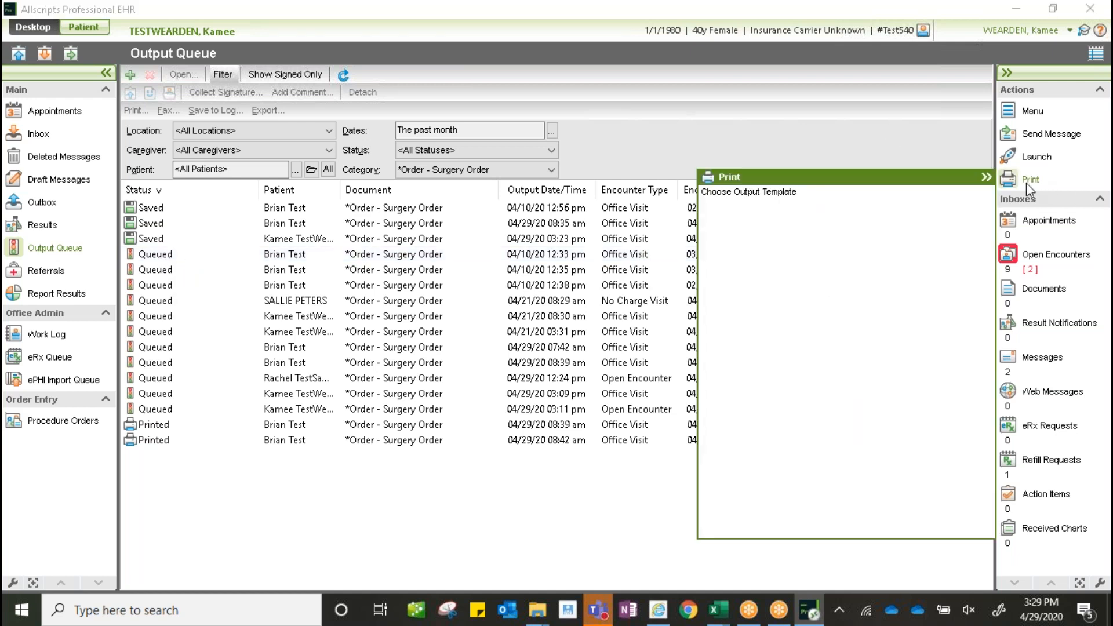
pyautogui.click(91, 30)
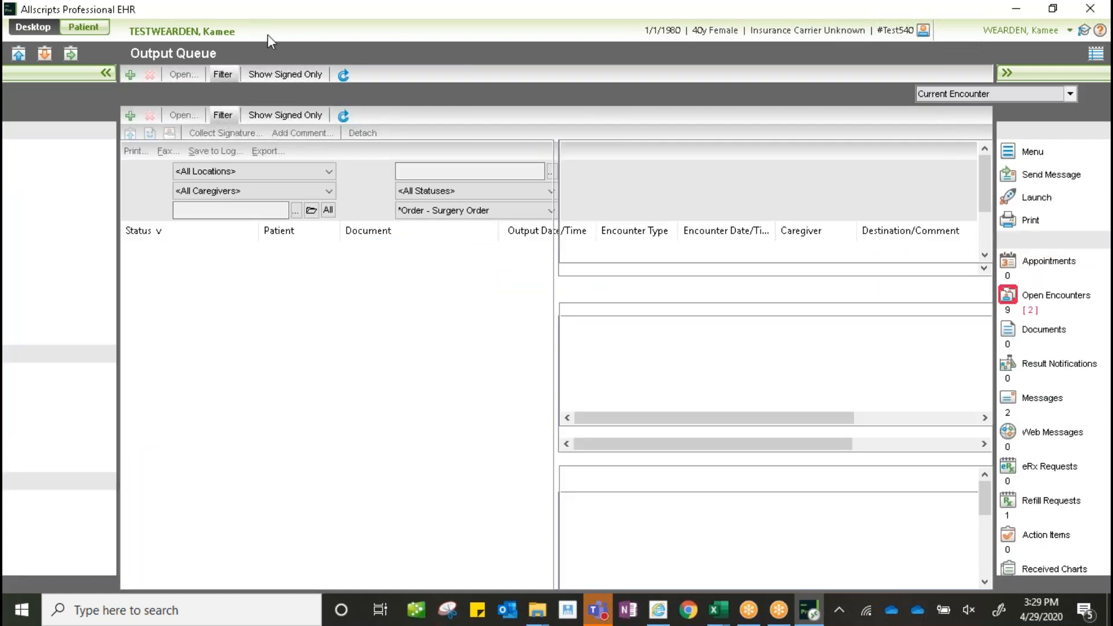
pyautogui.click(1030, 221)
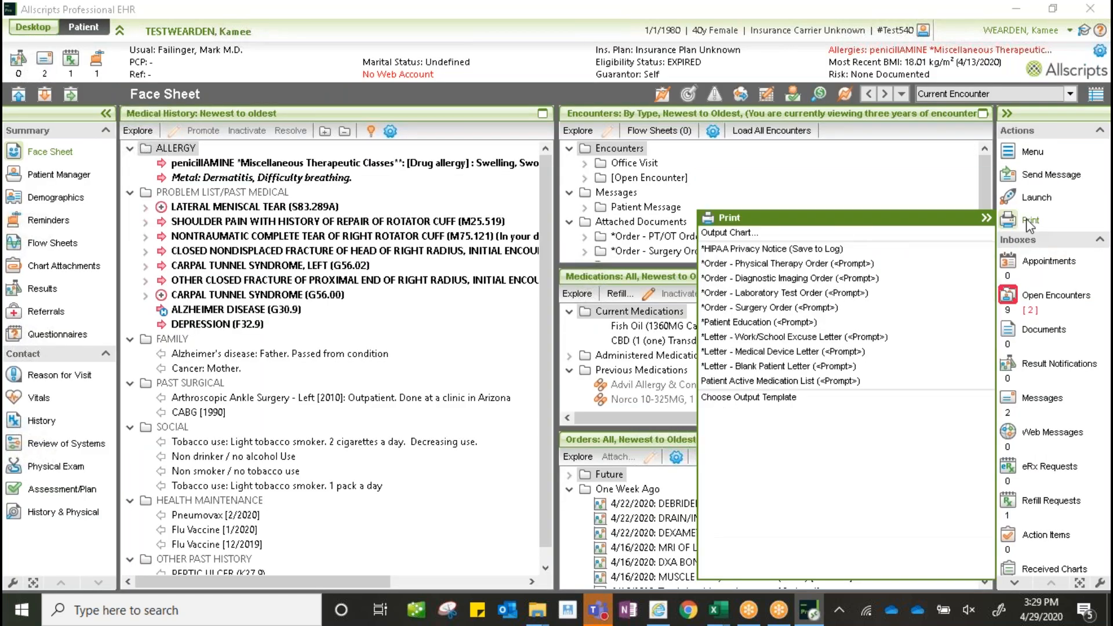
pyautogui.click(761, 310)
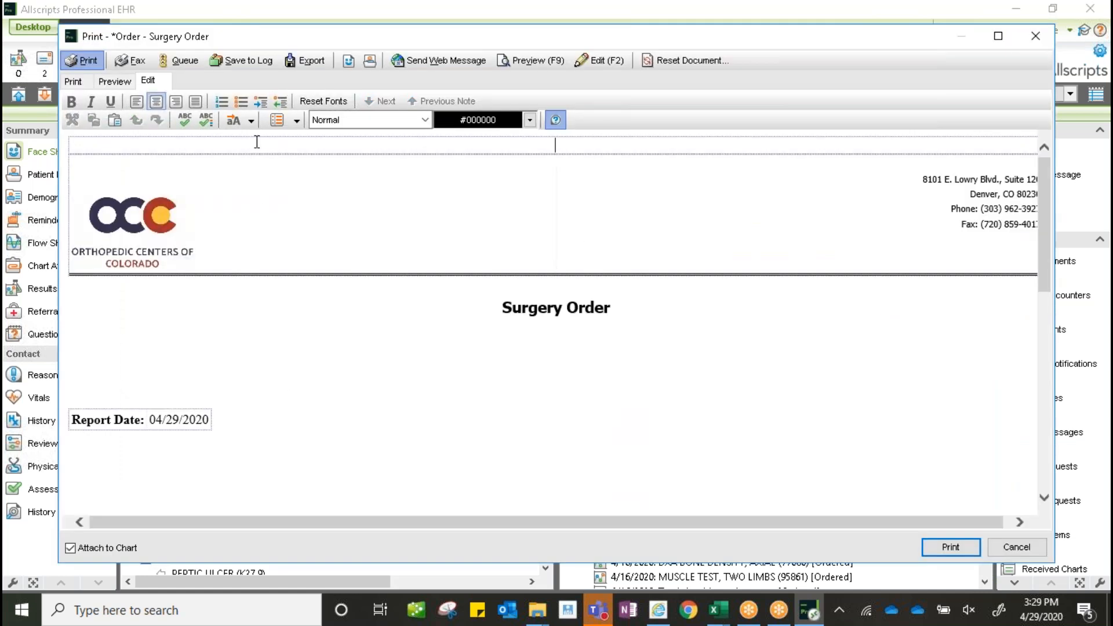
pyautogui.click(91, 102)
pyautogui.moveTo(1051, 193); pyautogui.dragTo(1013, 383)
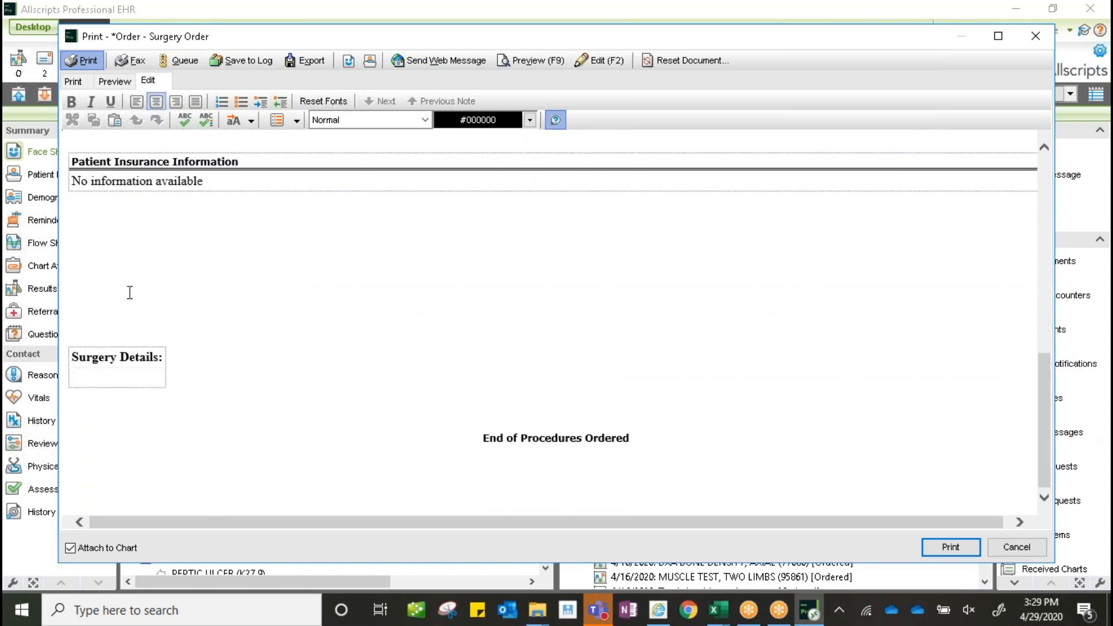
pyautogui.click(1036, 39)
pyautogui.click(1032, 221)
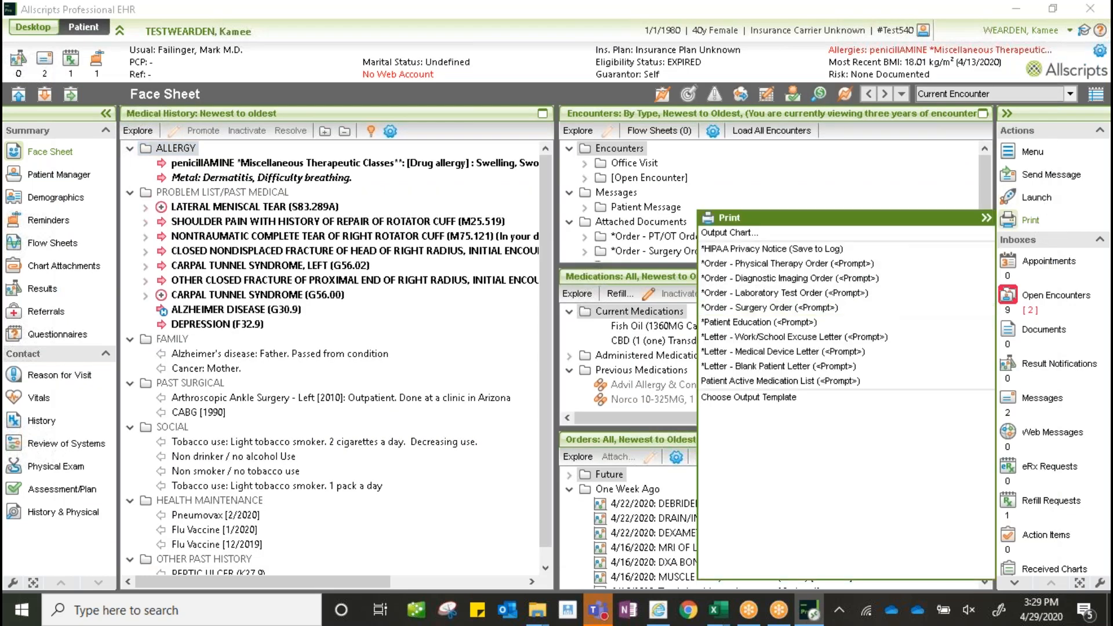
# - Generate a *Order - Surgery Order for the 04/28/2020 meniscal tear visit, confirming the meniscectomy procedure
pyautogui.click(753, 398)
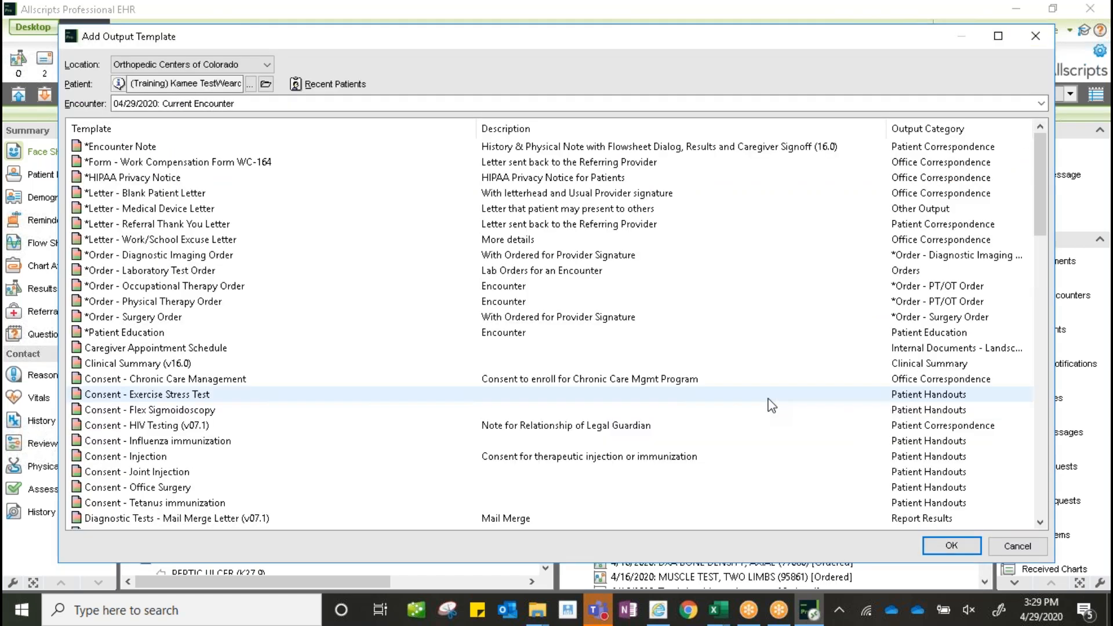
pyautogui.click(129, 318)
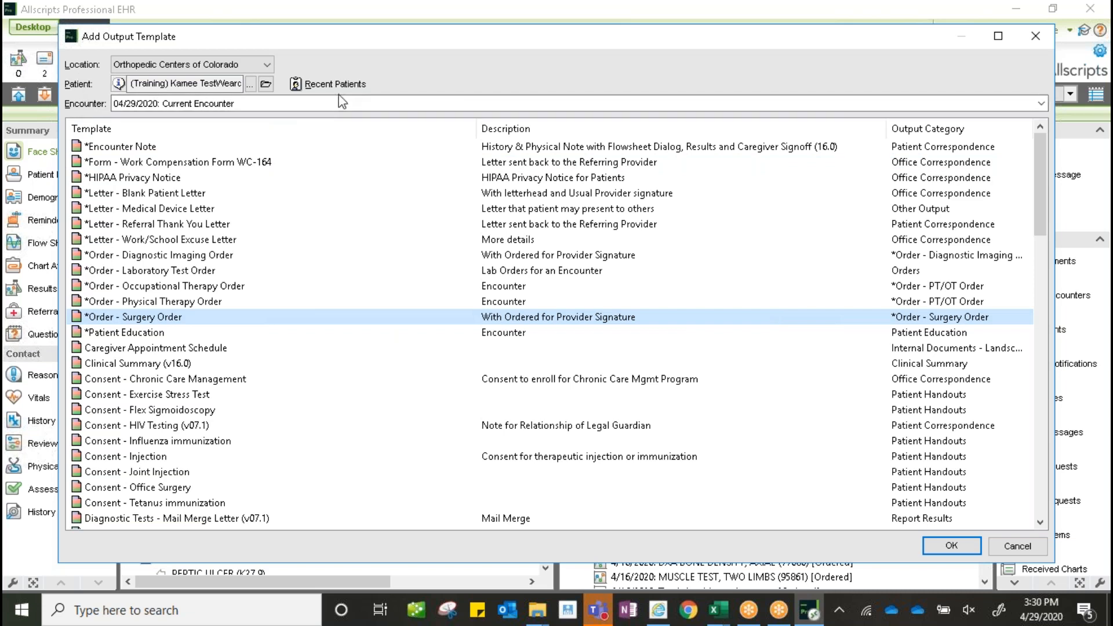
pyautogui.click(248, 106)
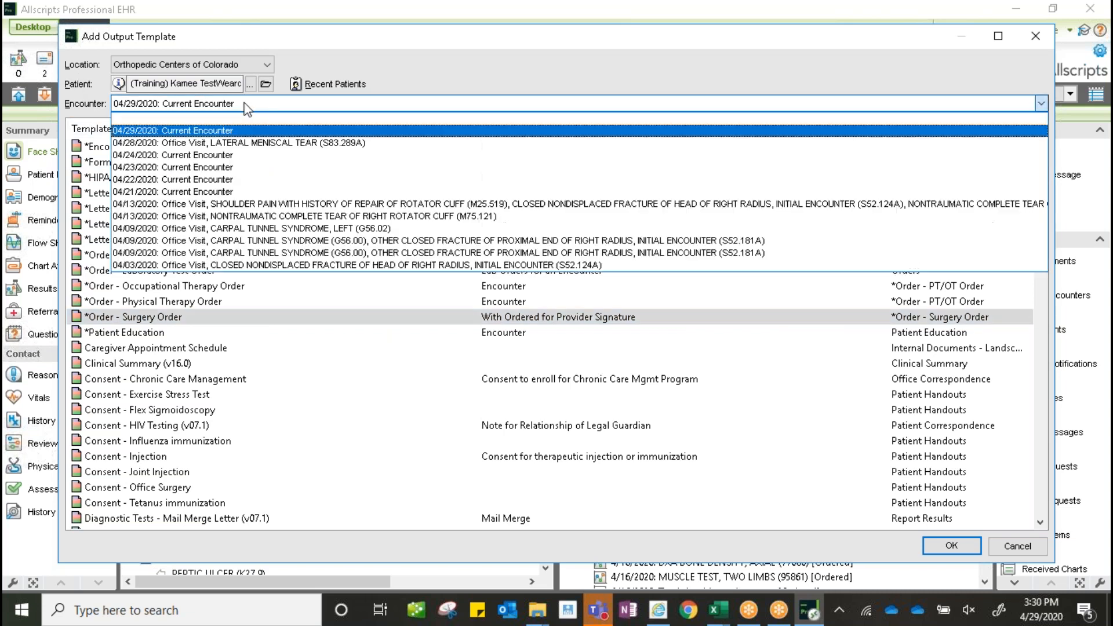
pyautogui.click(252, 143)
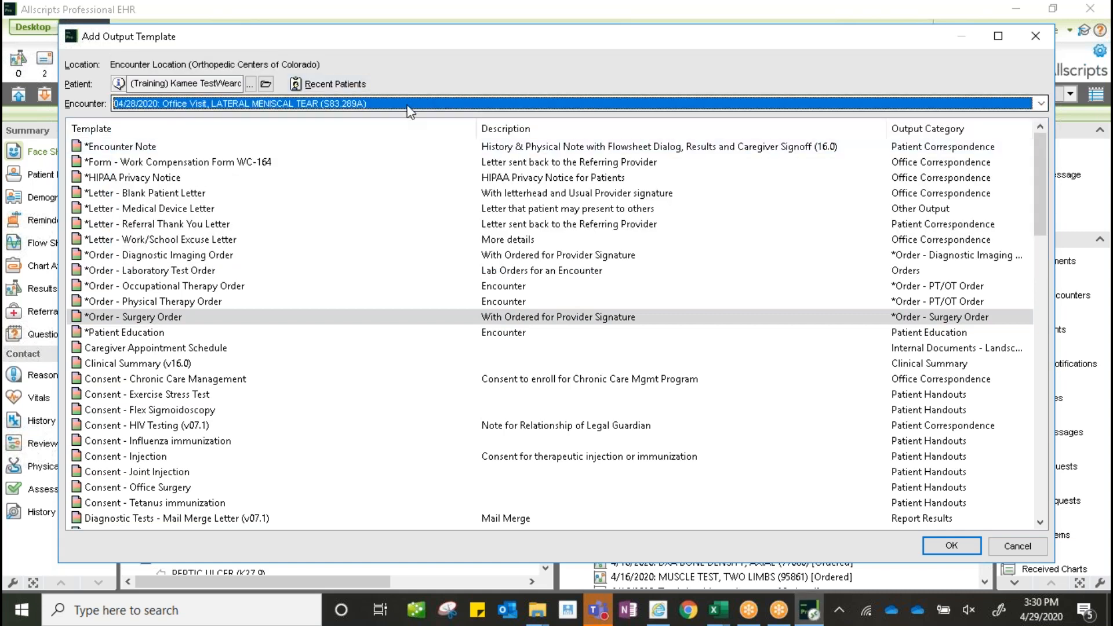
pyautogui.doubleClick(162, 322)
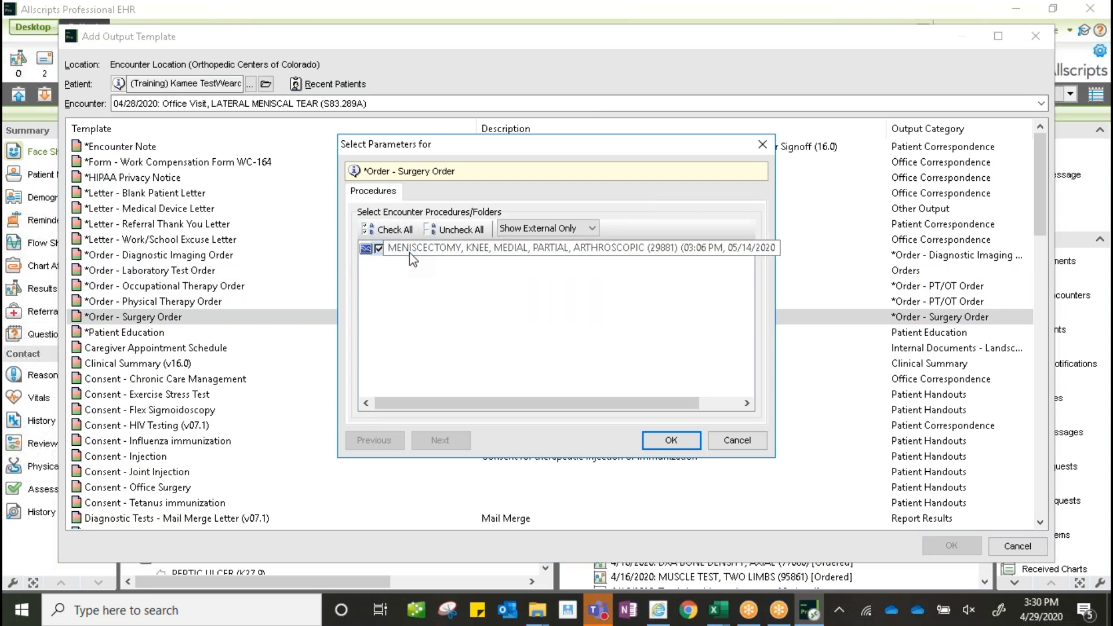
pyautogui.click(670, 441)
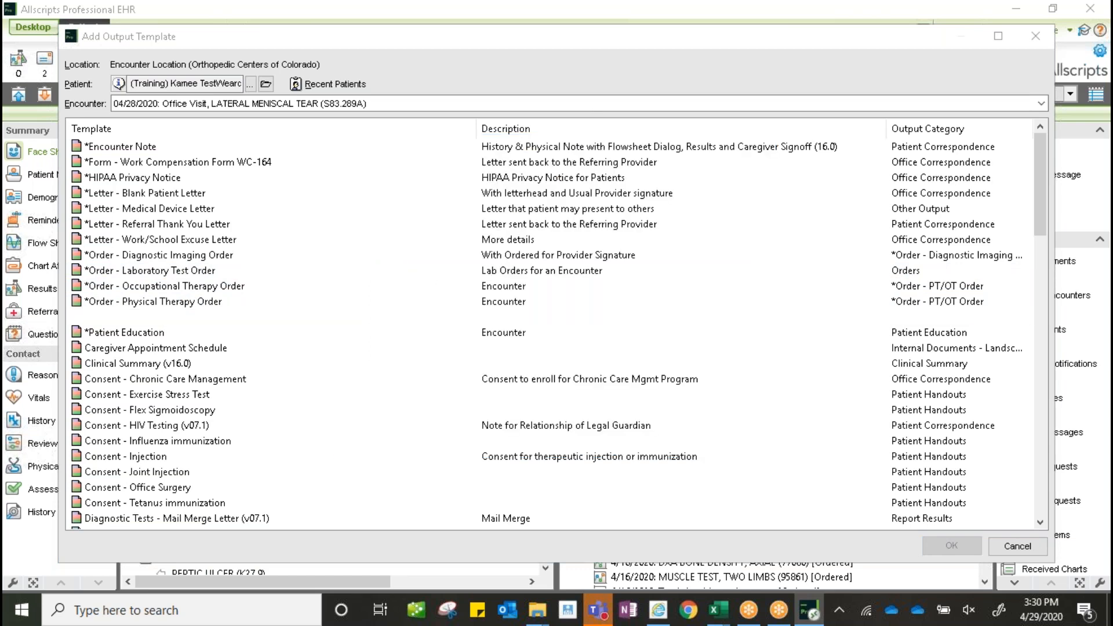
# - Queue the Surgery Order document and view it heading the Output Queue at 04/29/20 03:29 pm
pyautogui.moveTo(1049, 220); pyautogui.dragTo(1060, 455)
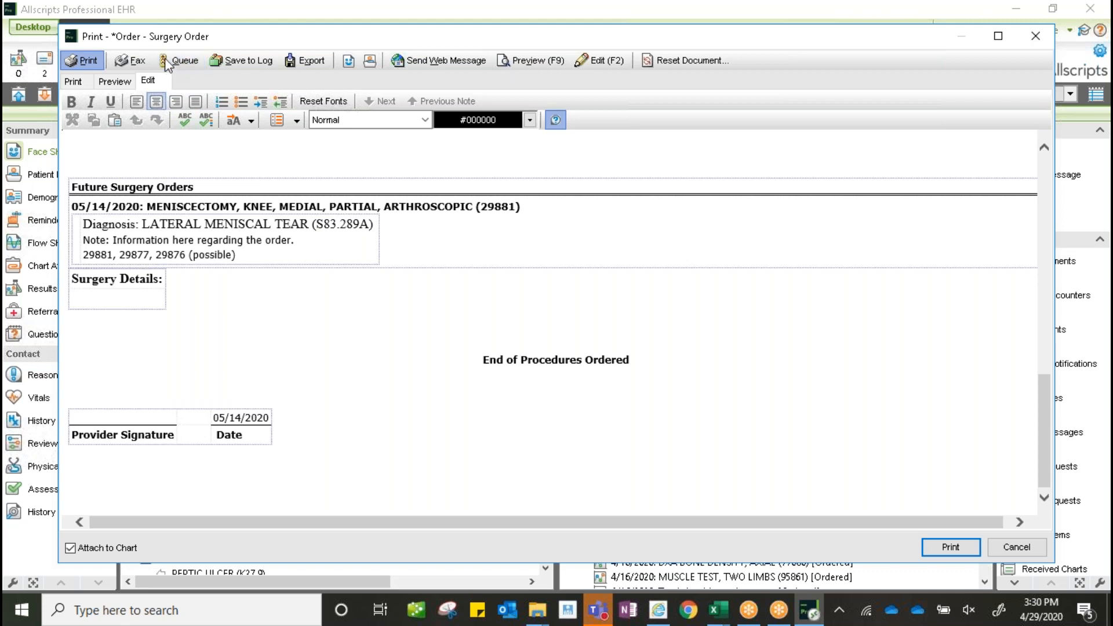
pyautogui.click(188, 66)
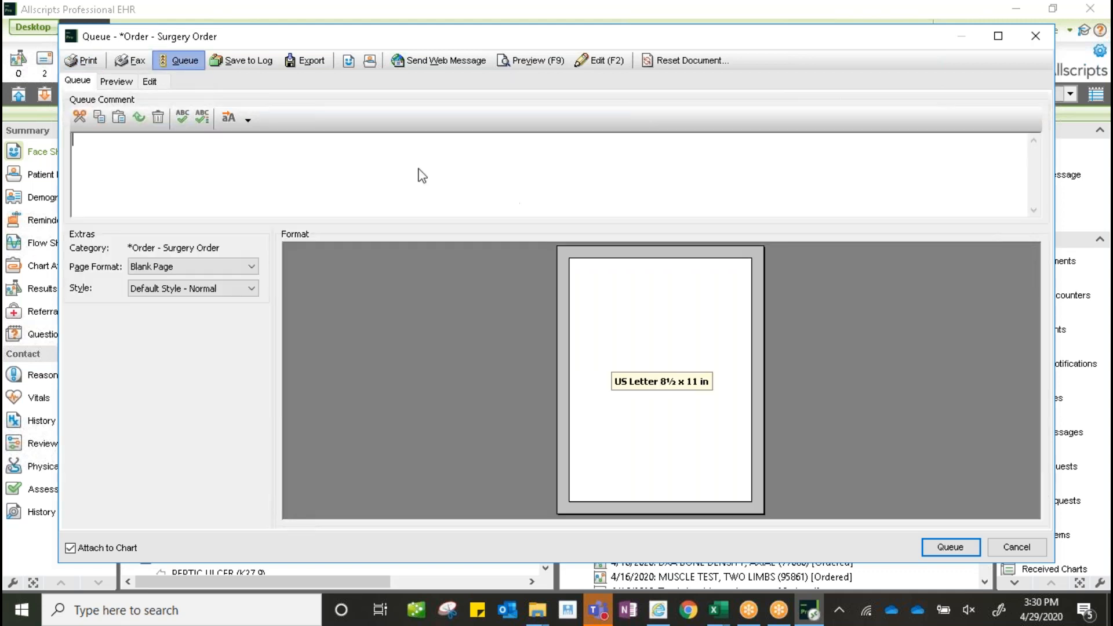
pyautogui.click(943, 548)
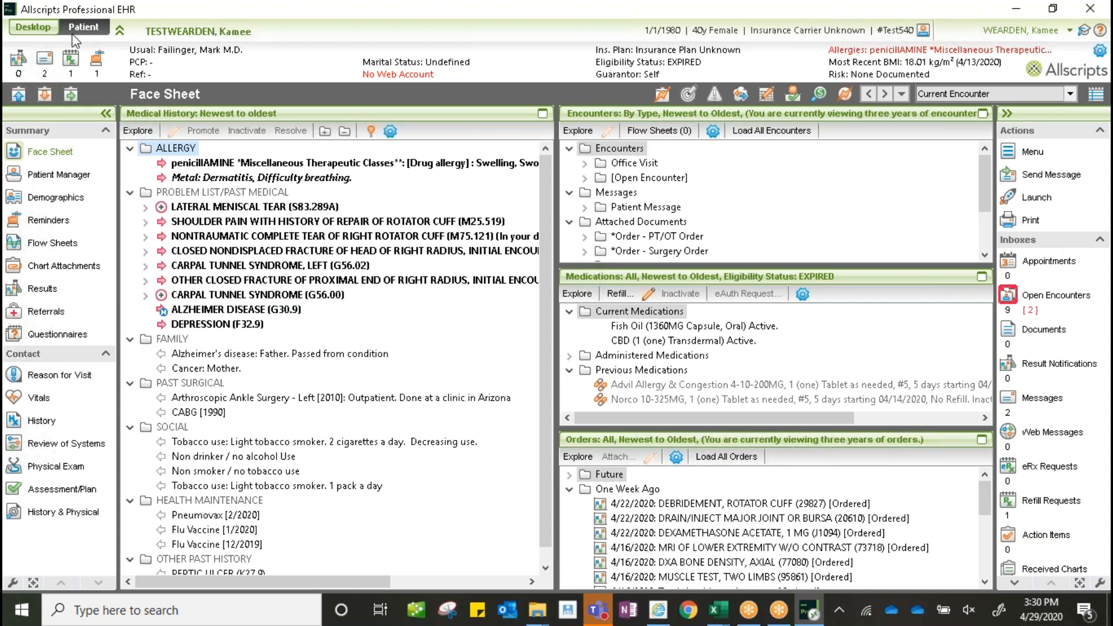
pyautogui.click(47, 33)
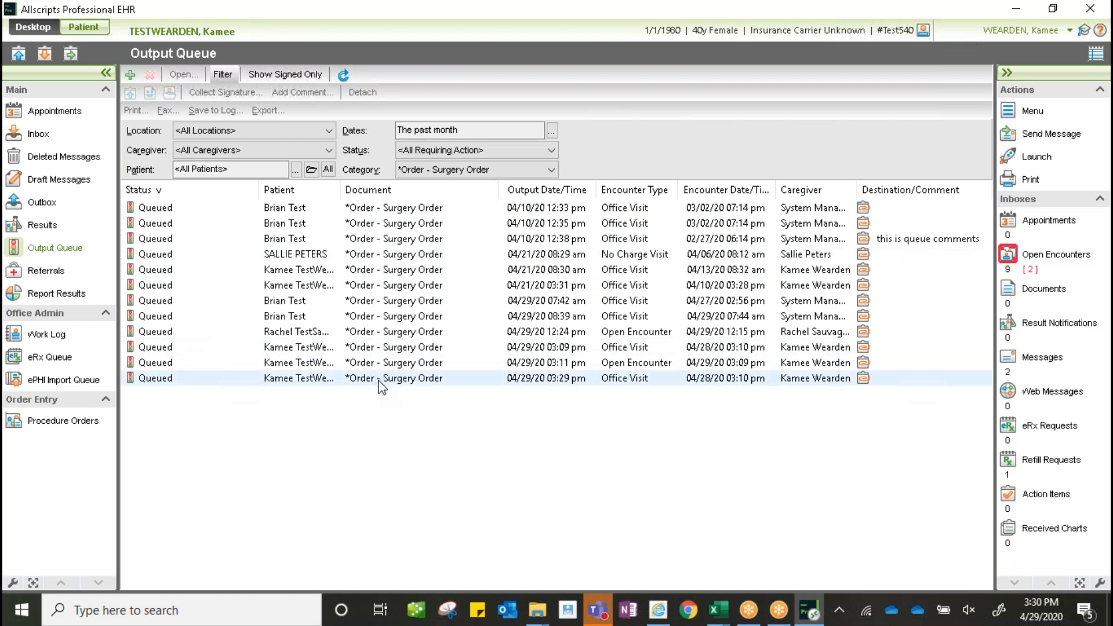
# - On the Face Sheet, generate a *Order - Surgery Order, close it unprinted, and reopen the template list
pyautogui.click(1031, 180)
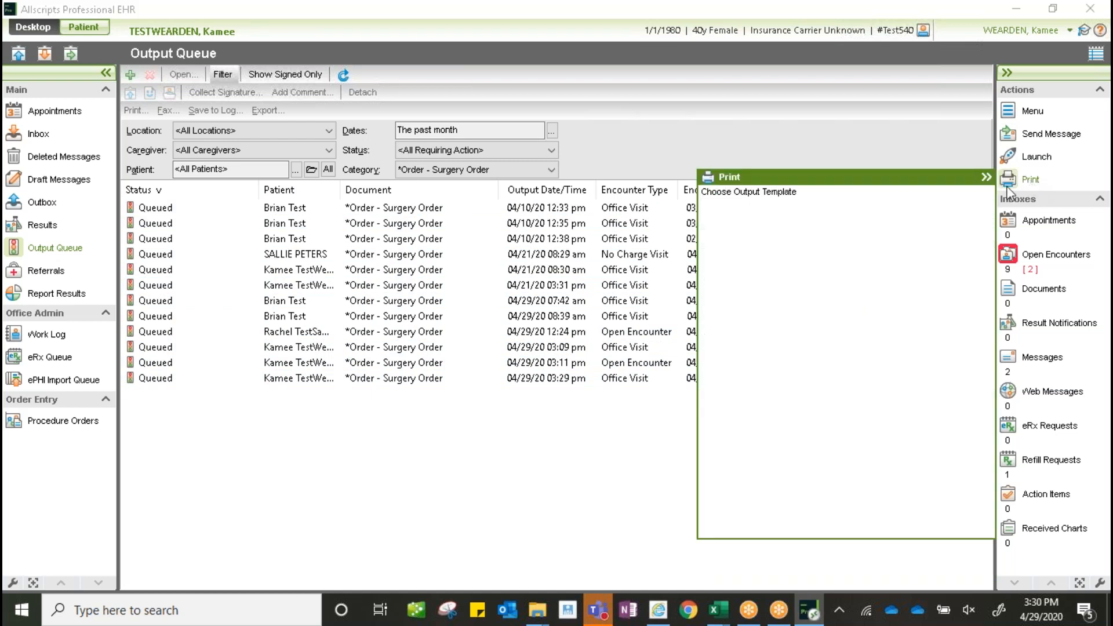
pyautogui.click(84, 28)
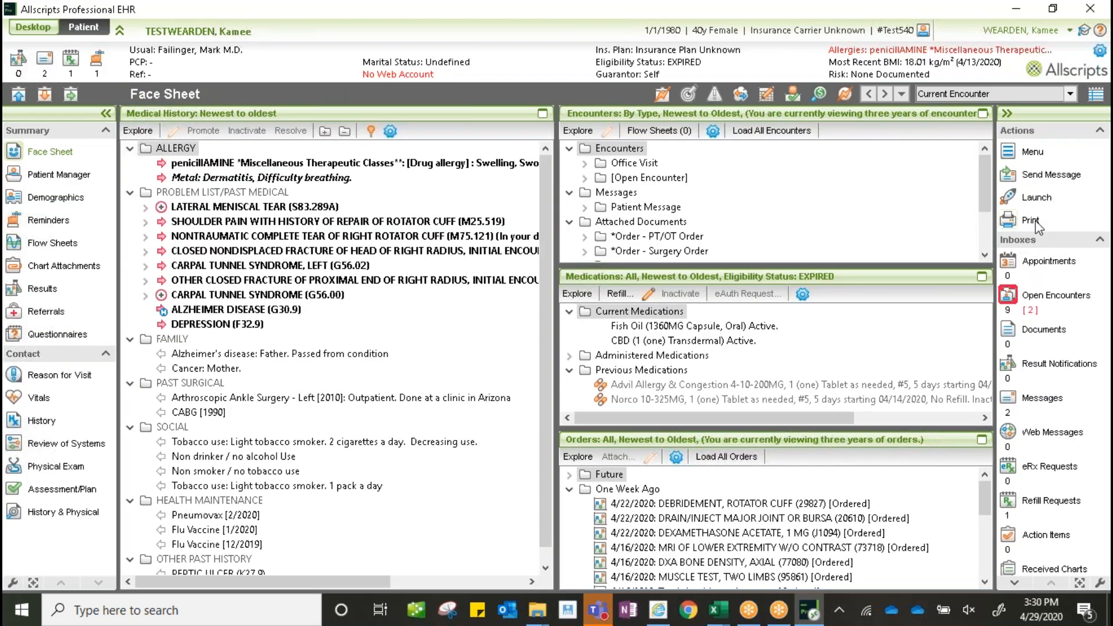
pyautogui.click(1034, 221)
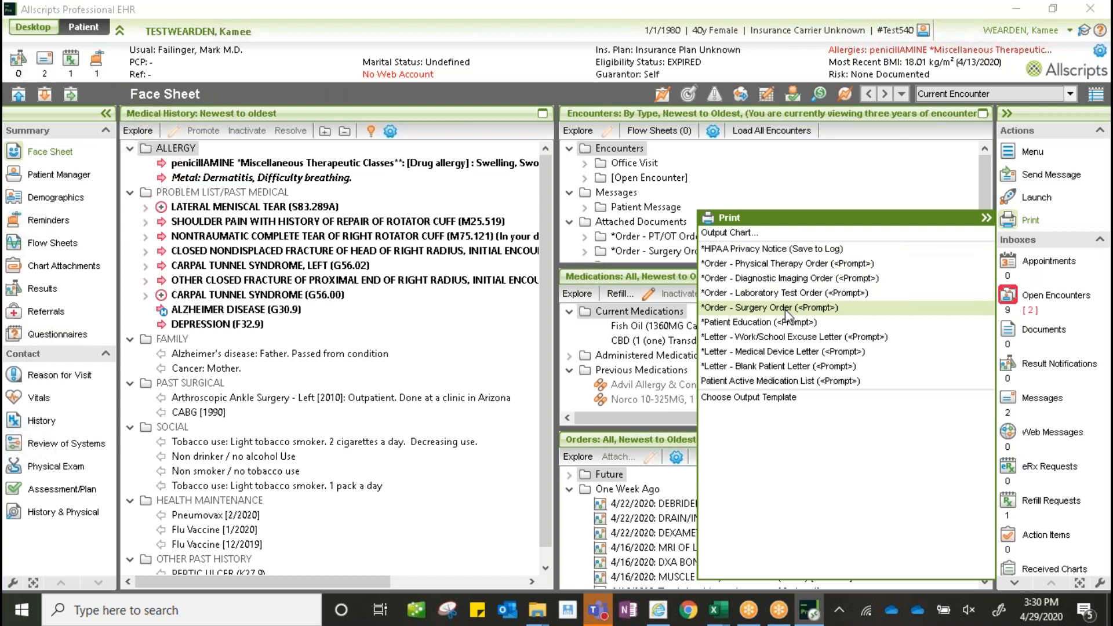
pyautogui.click(787, 308)
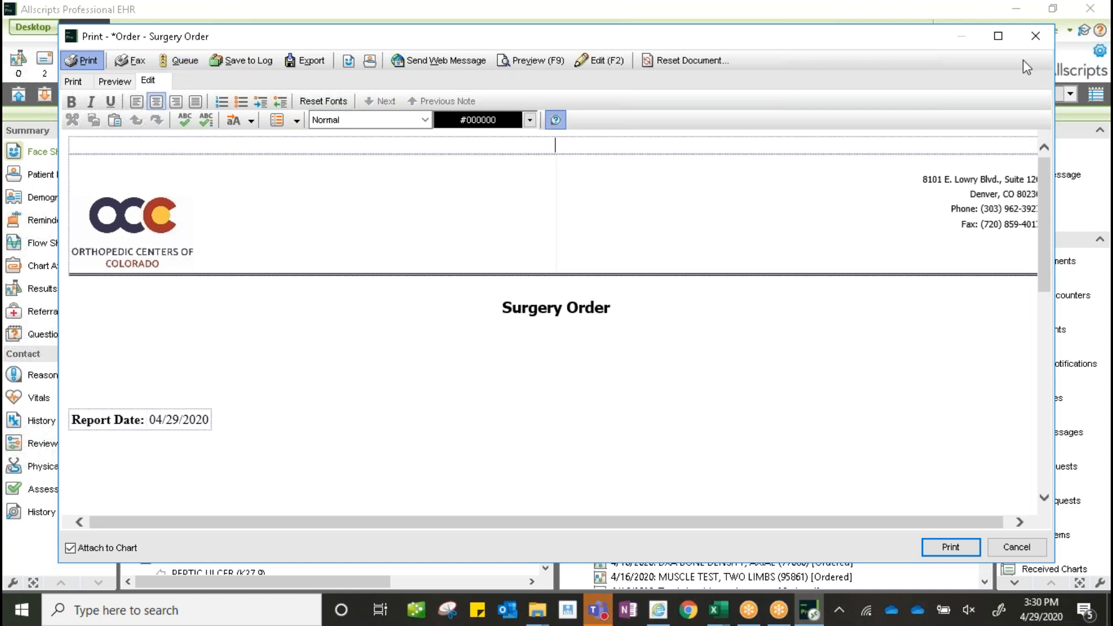
pyautogui.click(1036, 36)
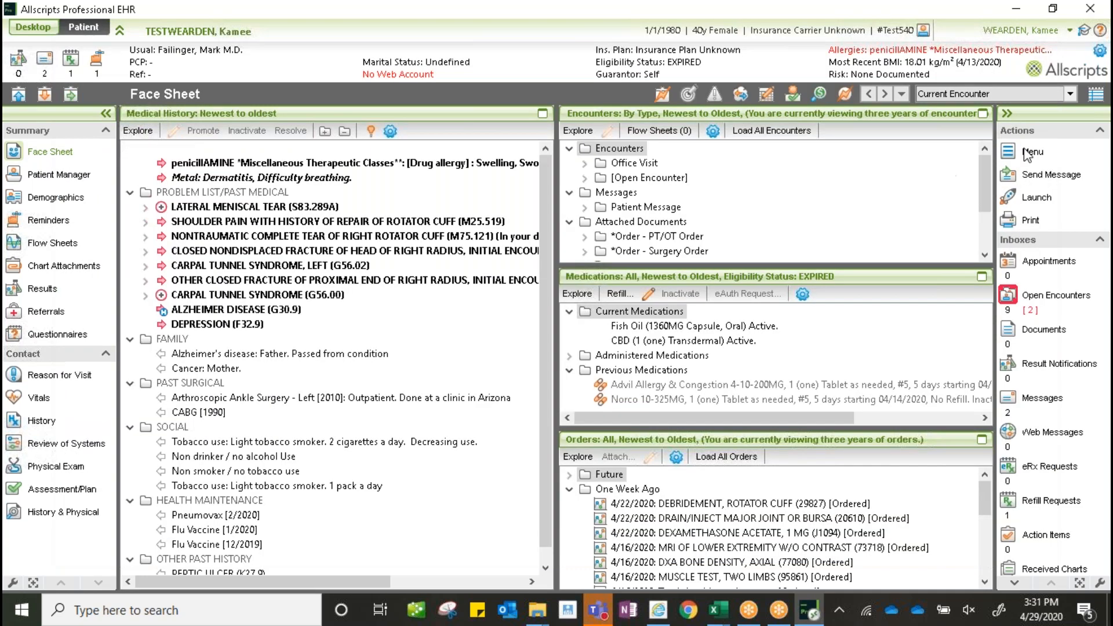
pyautogui.click(1030, 221)
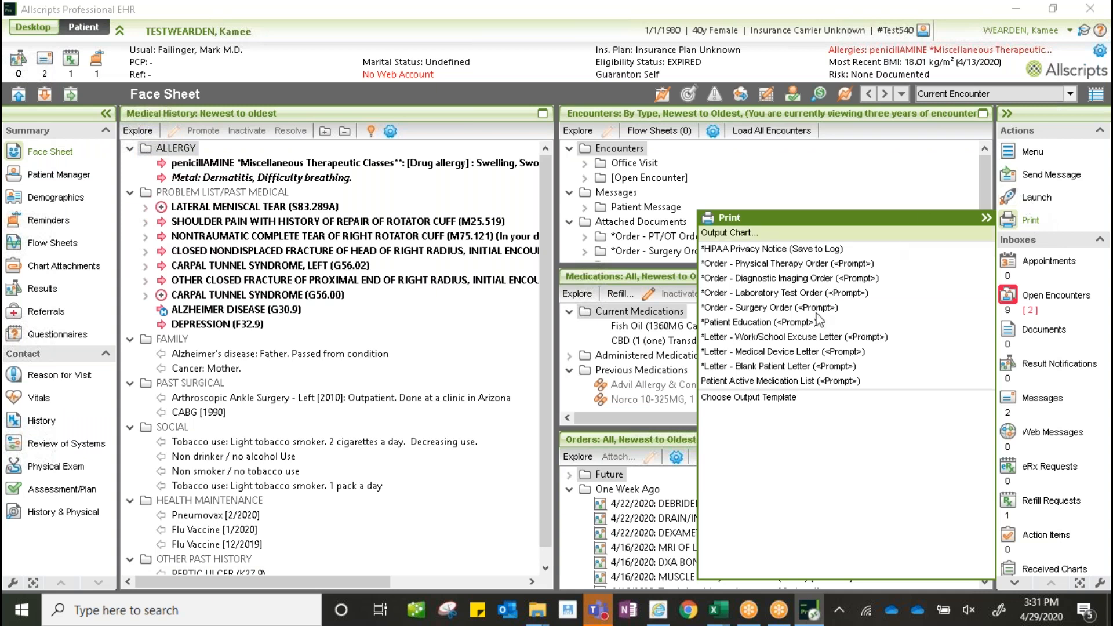
# - Generate a Surgery Order from the 04/28/2020 Office Visit encounter with the MENISCECTOMY procedure checked
pyautogui.click(749, 399)
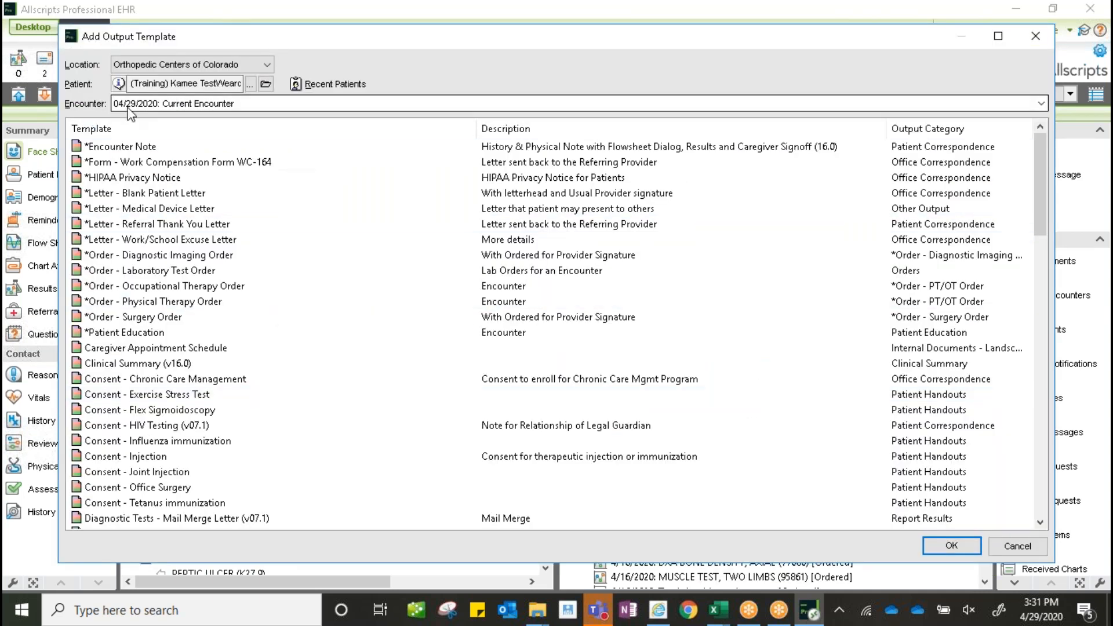
pyautogui.click(131, 112)
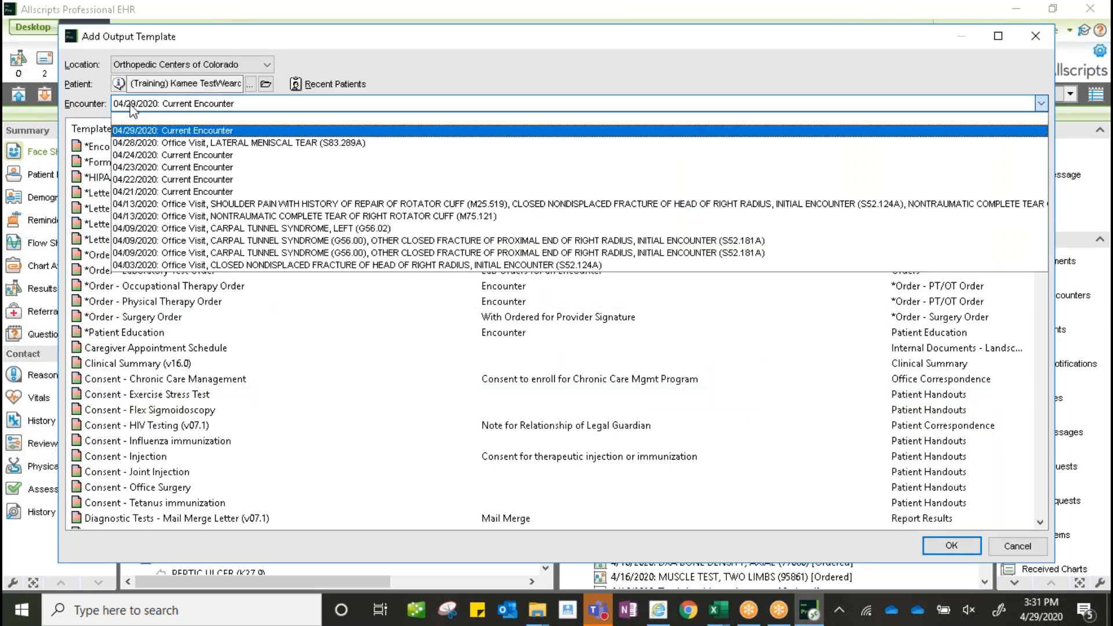
pyautogui.click(131, 146)
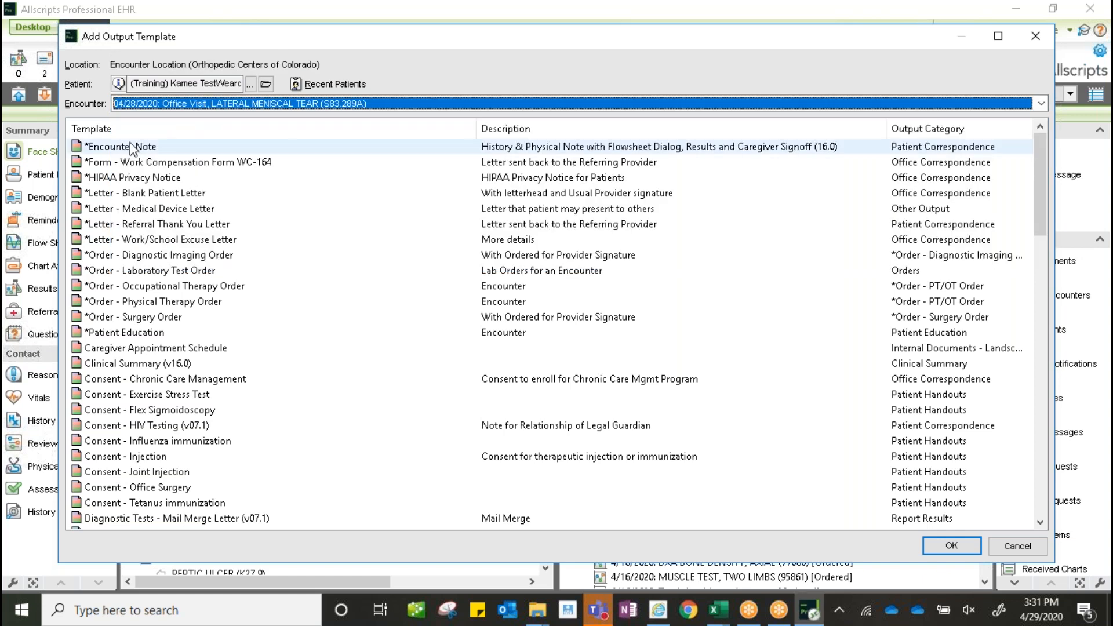
pyautogui.click(113, 317)
pyautogui.click(958, 547)
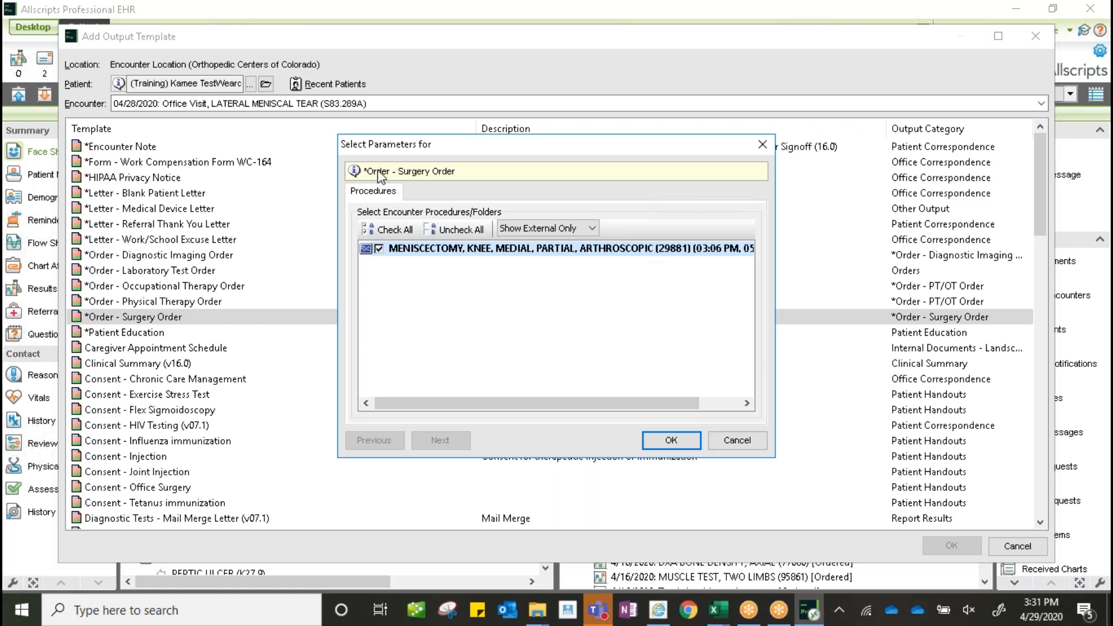
pyautogui.click(422, 255)
pyautogui.click(673, 444)
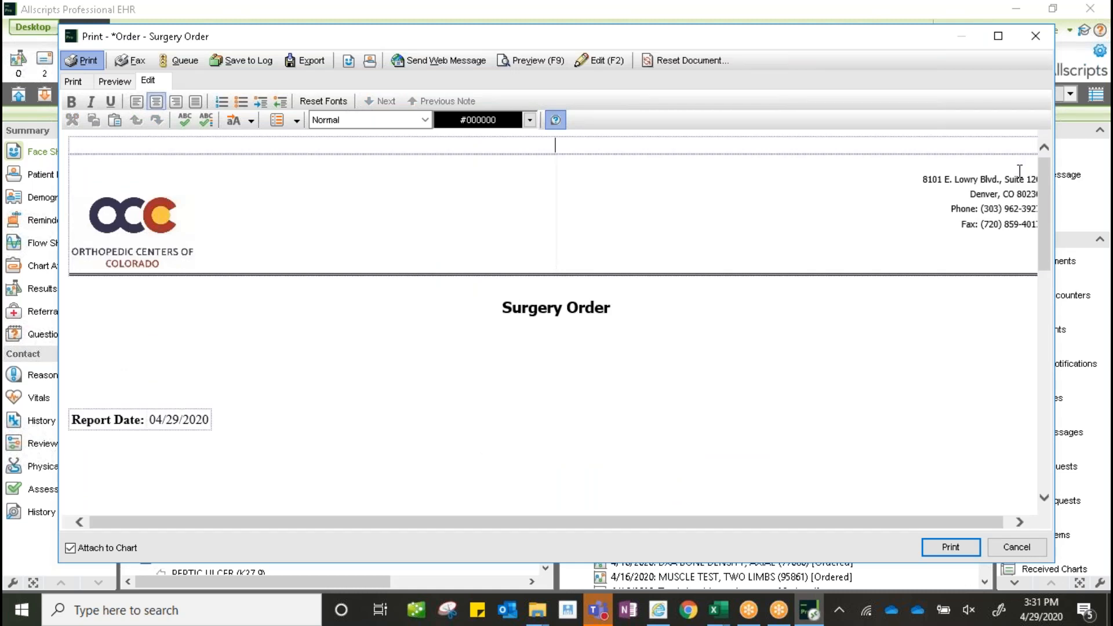
pyautogui.moveTo(1044, 189); pyautogui.dragTo(1040, 367)
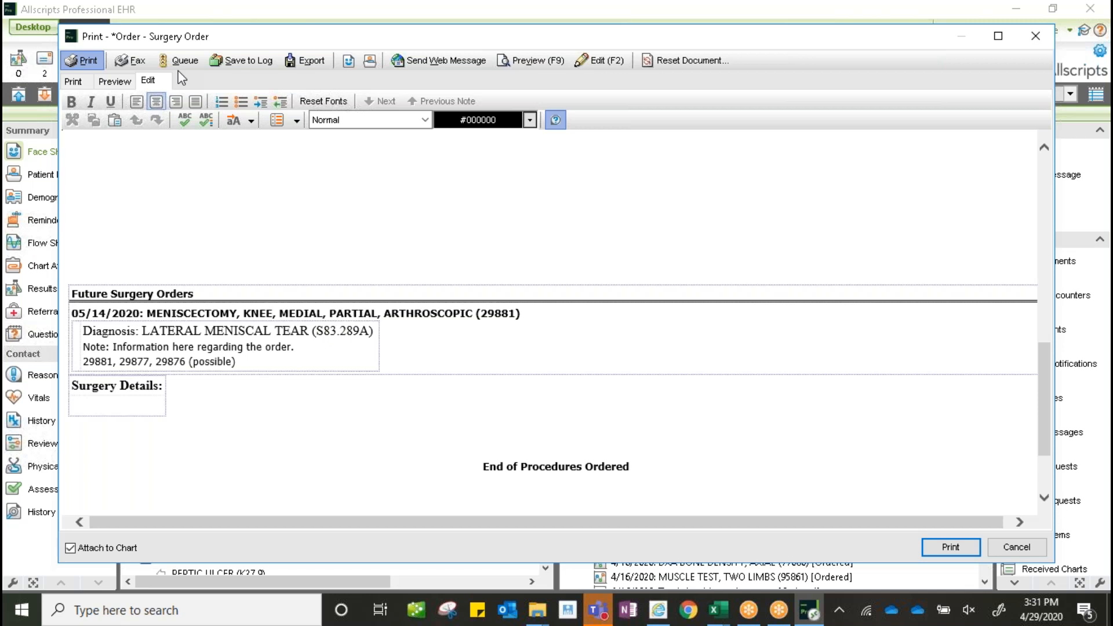
# - Show the Auto Replace entries from the dropdown beside the aA button on the Edit tab
pyautogui.click(252, 120)
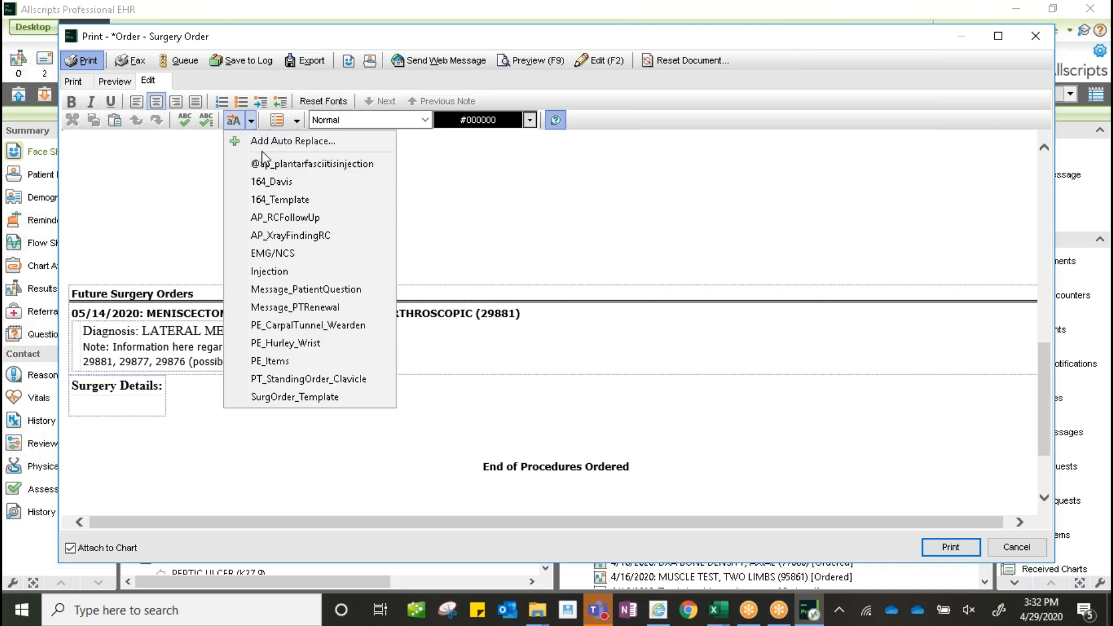